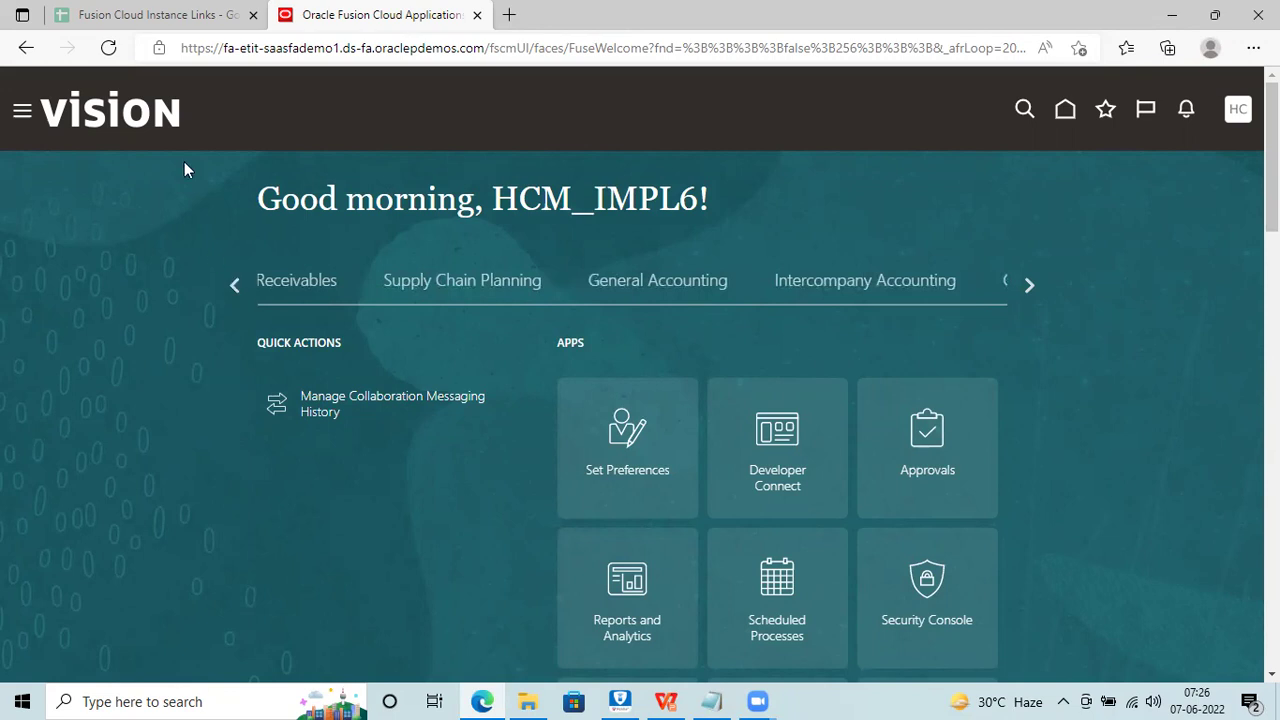
Open the user accounts page in the Security Console
left_click(156, 150)
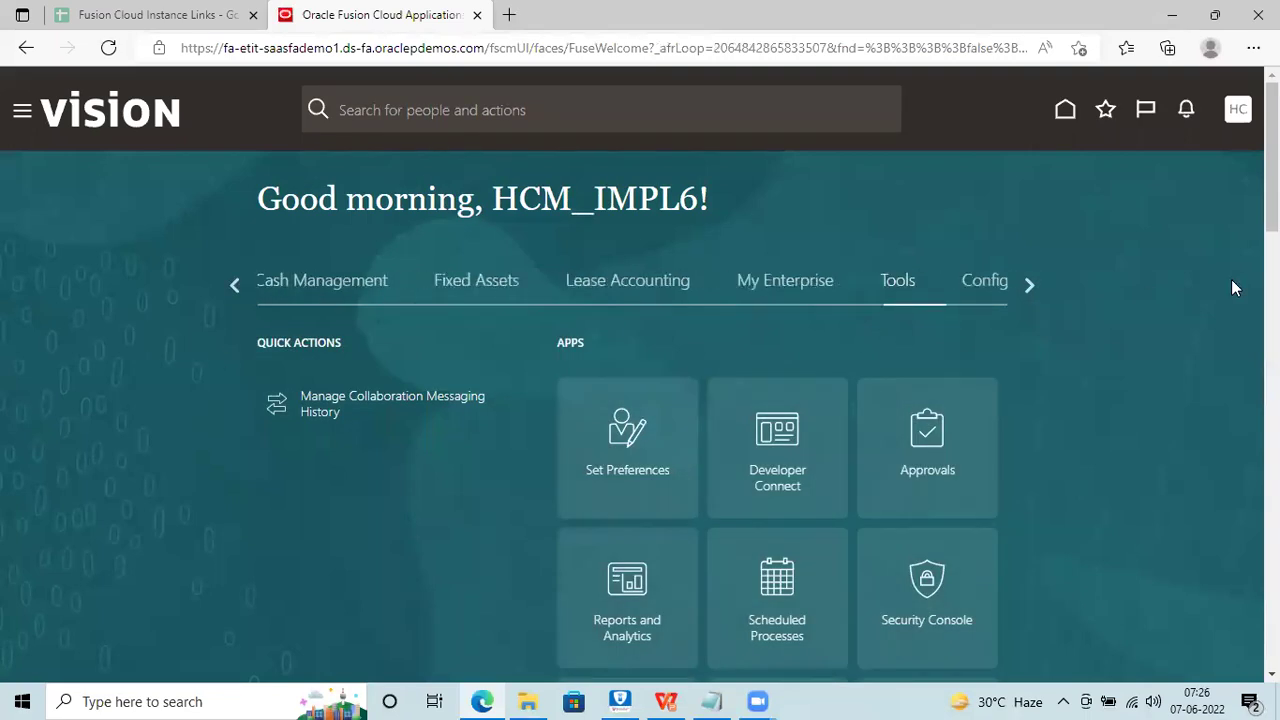
scroll(640, 400, "down", 1)
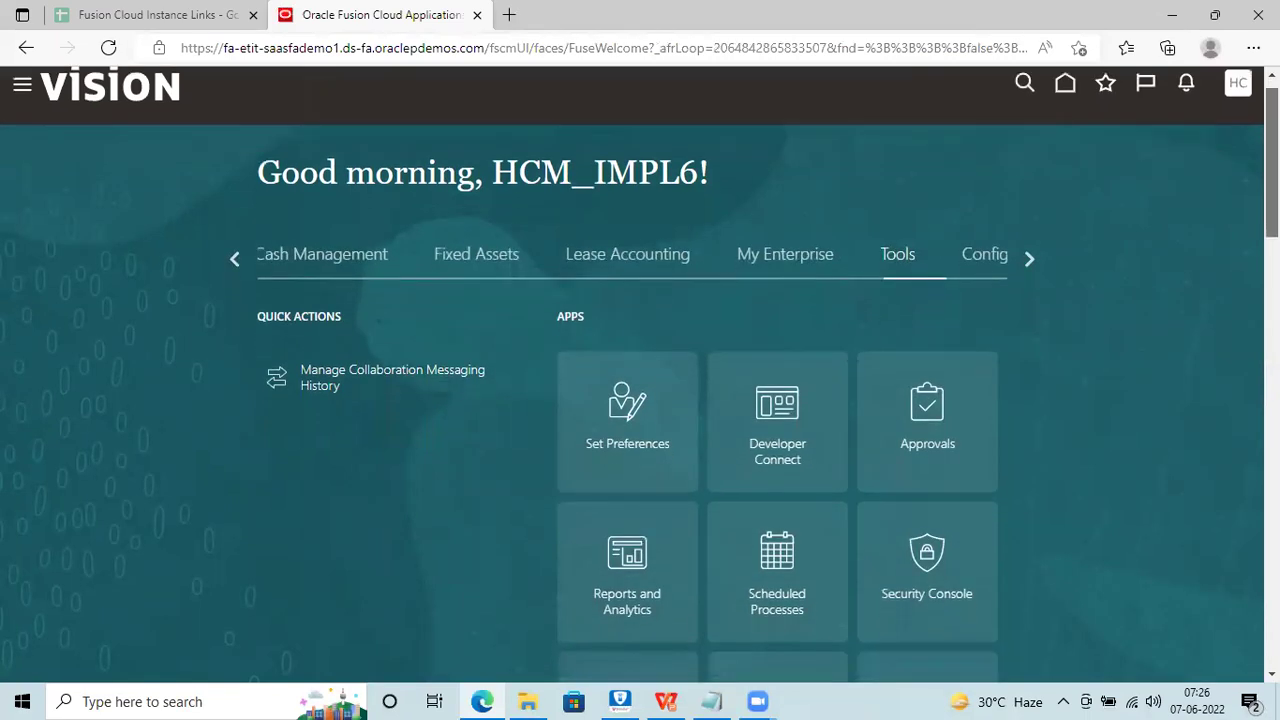
scroll(640, 400, "up", 1)
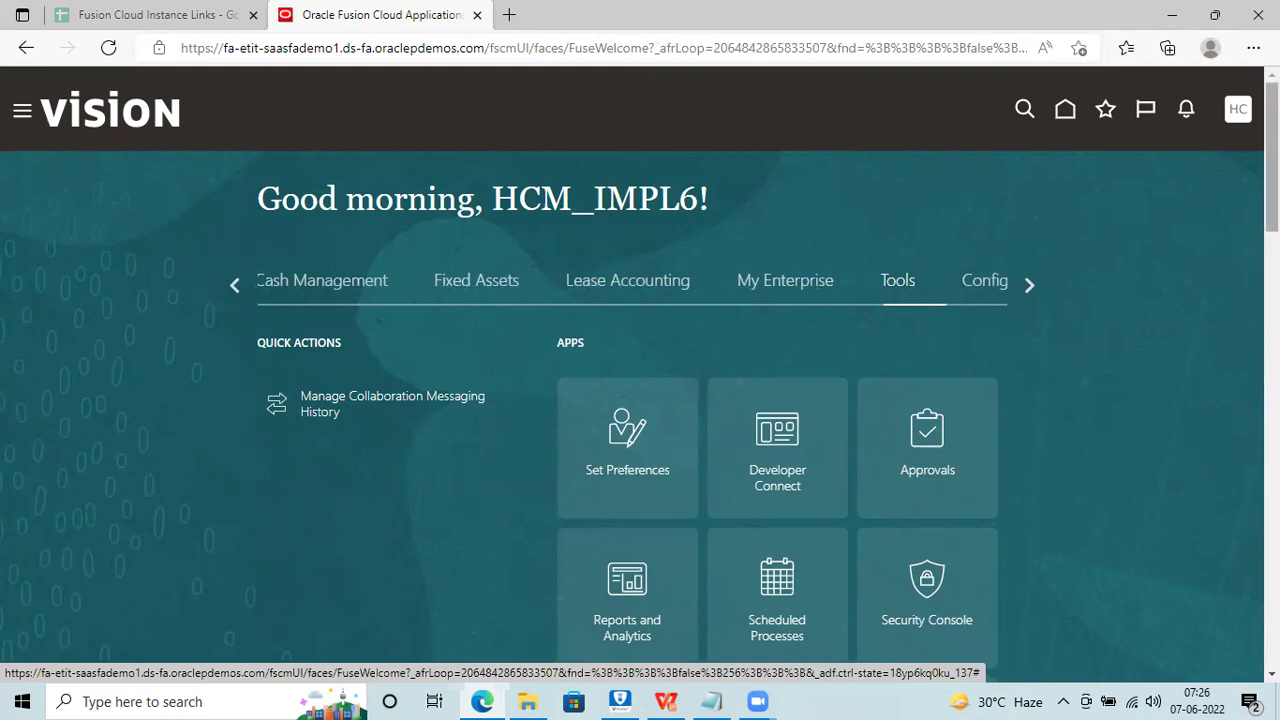
scroll(640, 372, "down", 2)
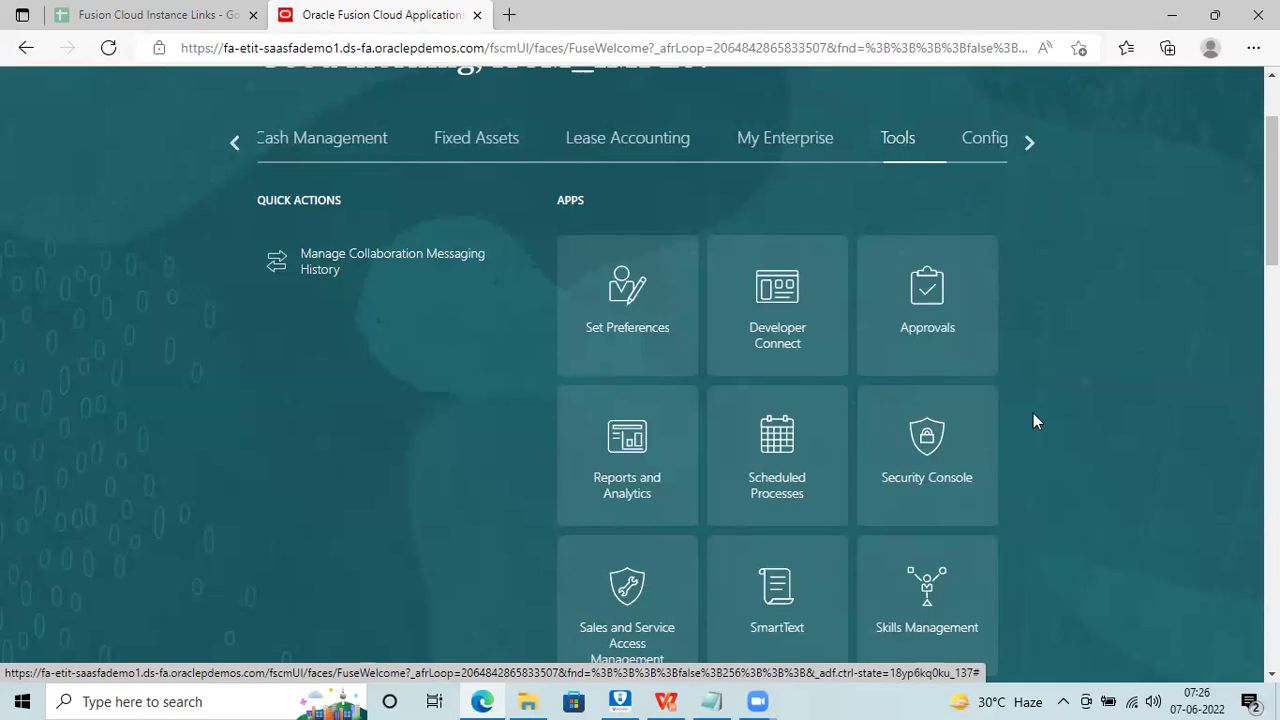
left_click(913, 433)
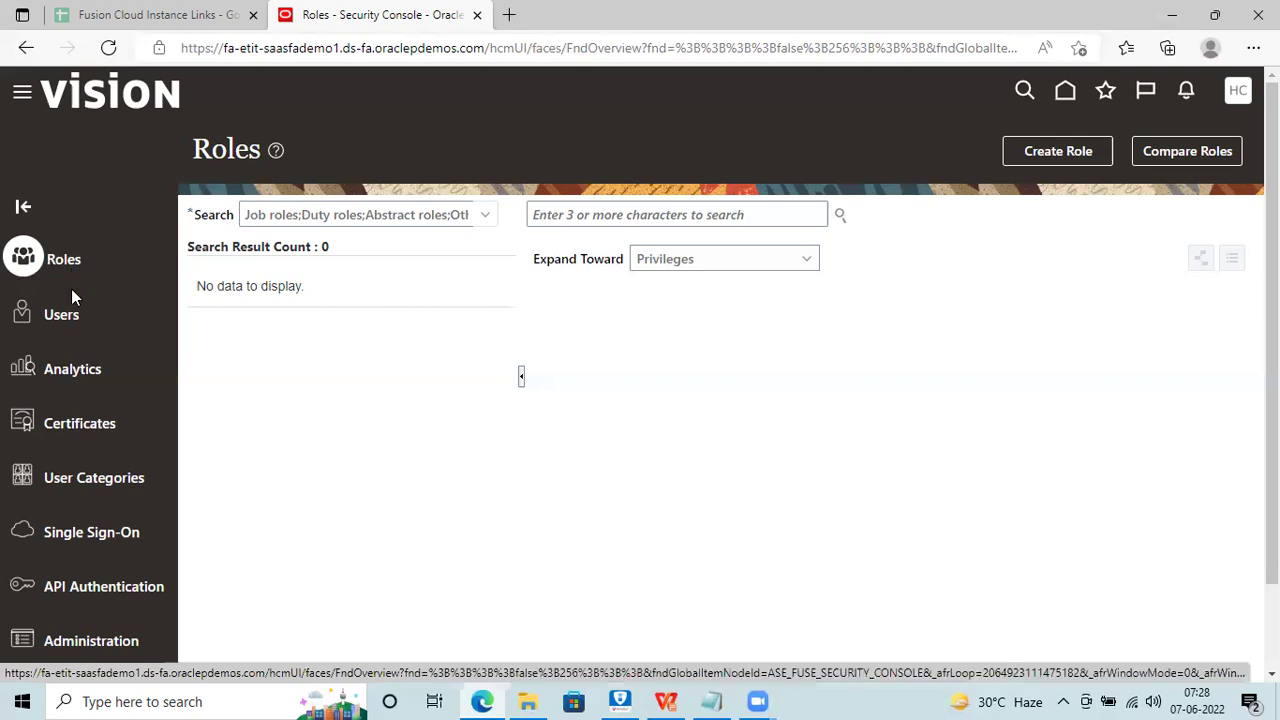
left_click(62, 318)
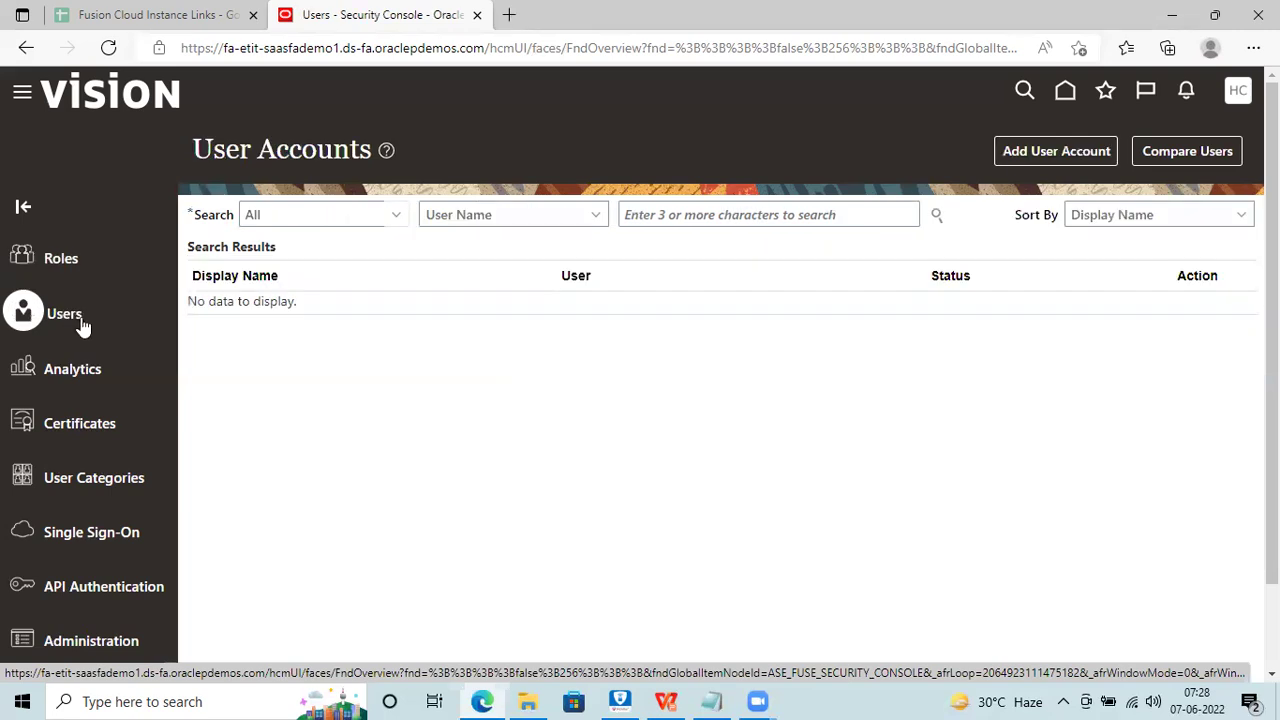
Search the user accounts by the employee's first name and open the first matching account's details
left_click(736, 215)
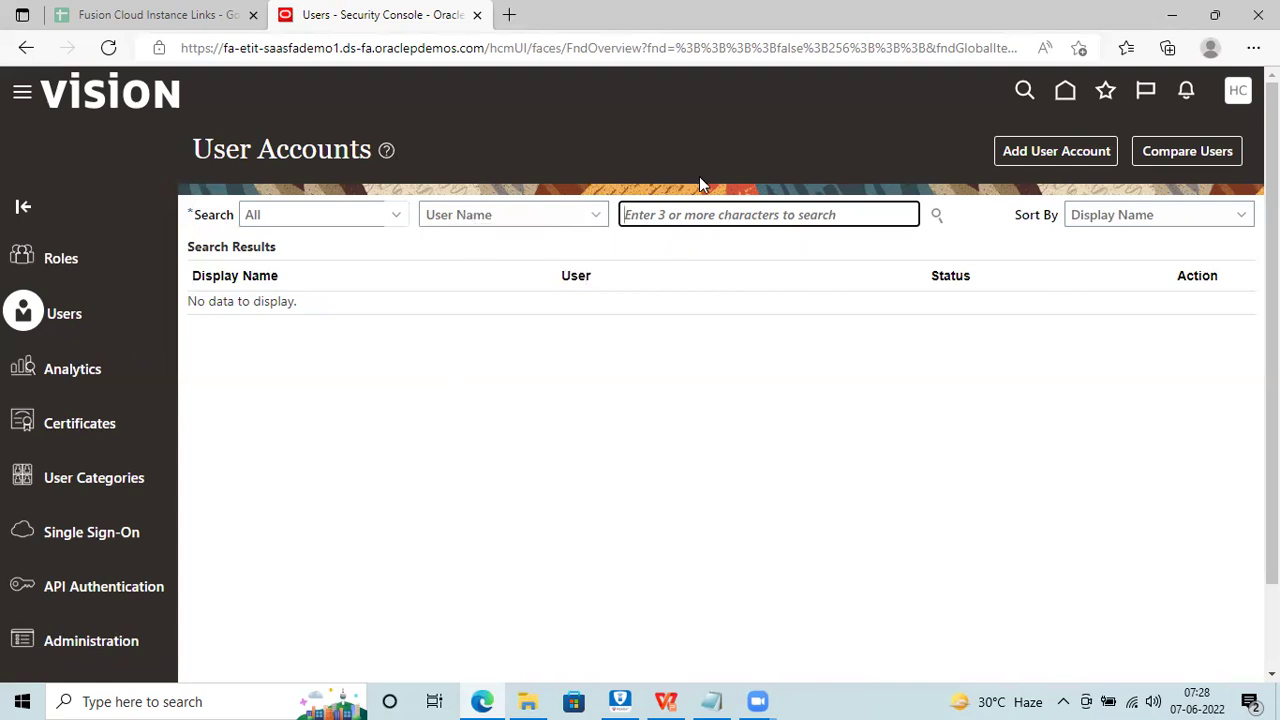
type("Ca")
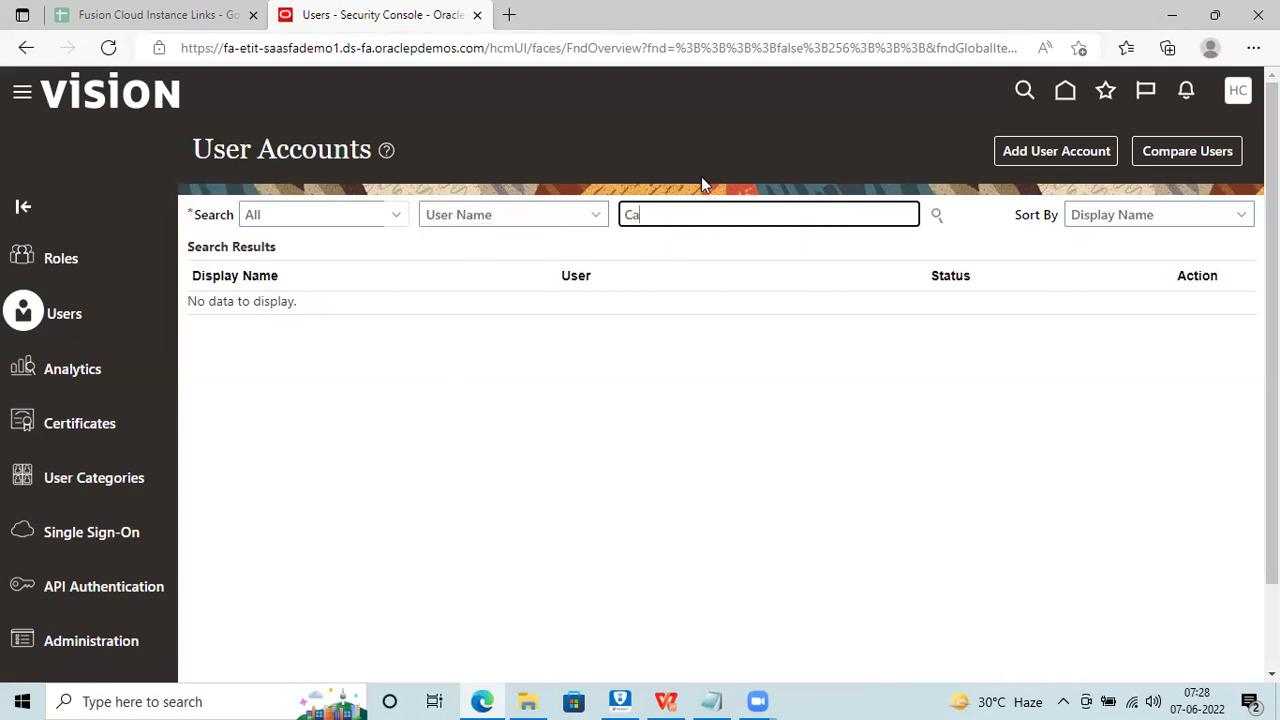
type("sey")
key("Return")
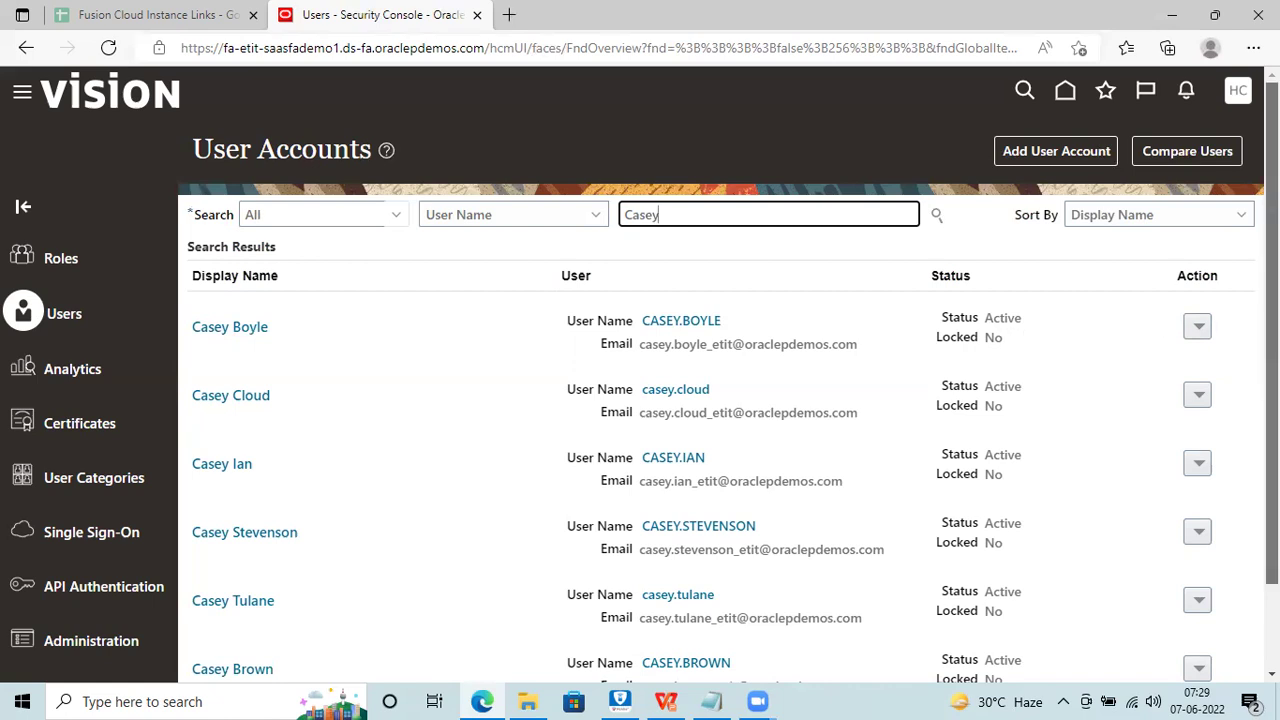
scroll(720, 400, "down", 2)
scroll(672, 360, "up", 2)
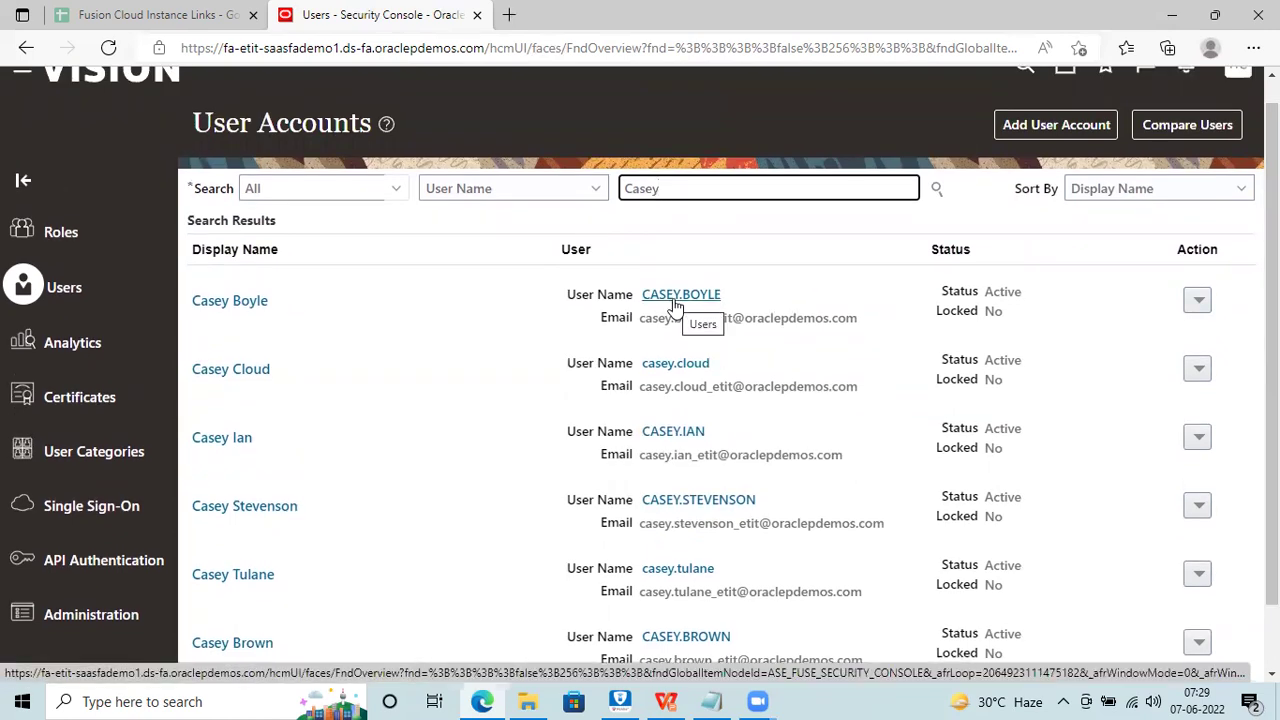
left_click(676, 296)
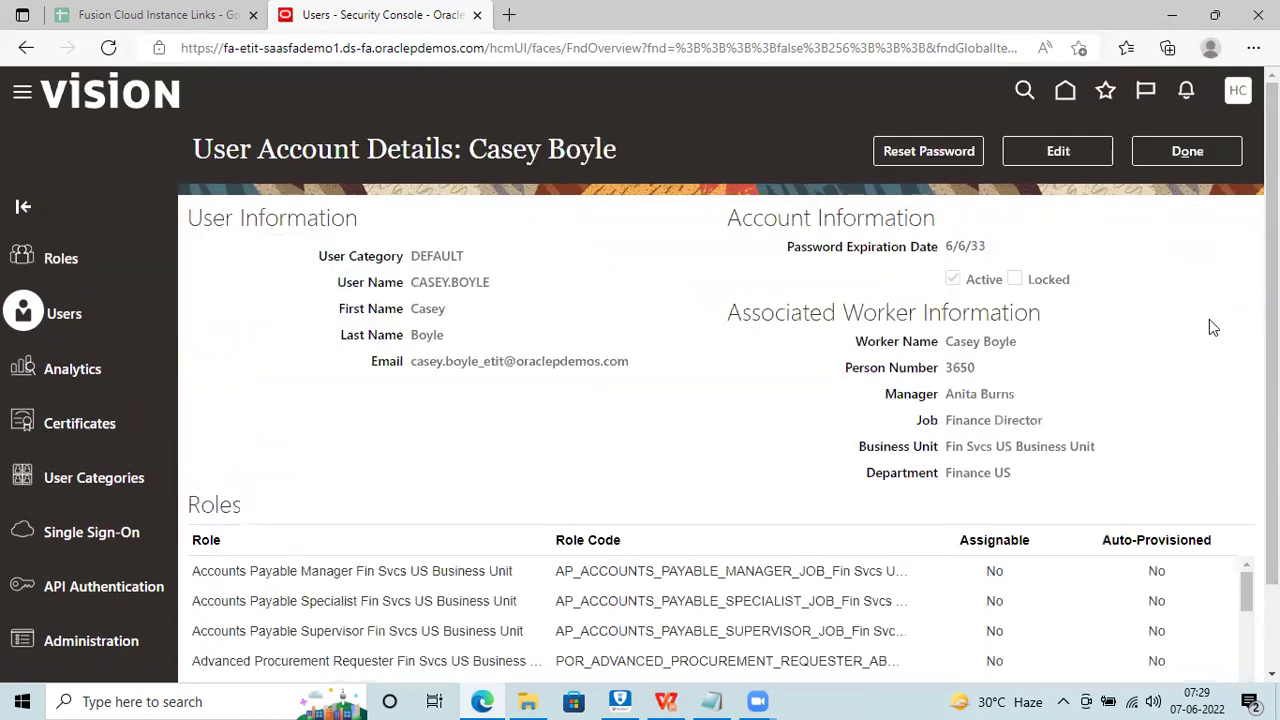
Review the account's assigned roles and role codes, along with the associated worker's department
scroll(720, 400, "down", 2)
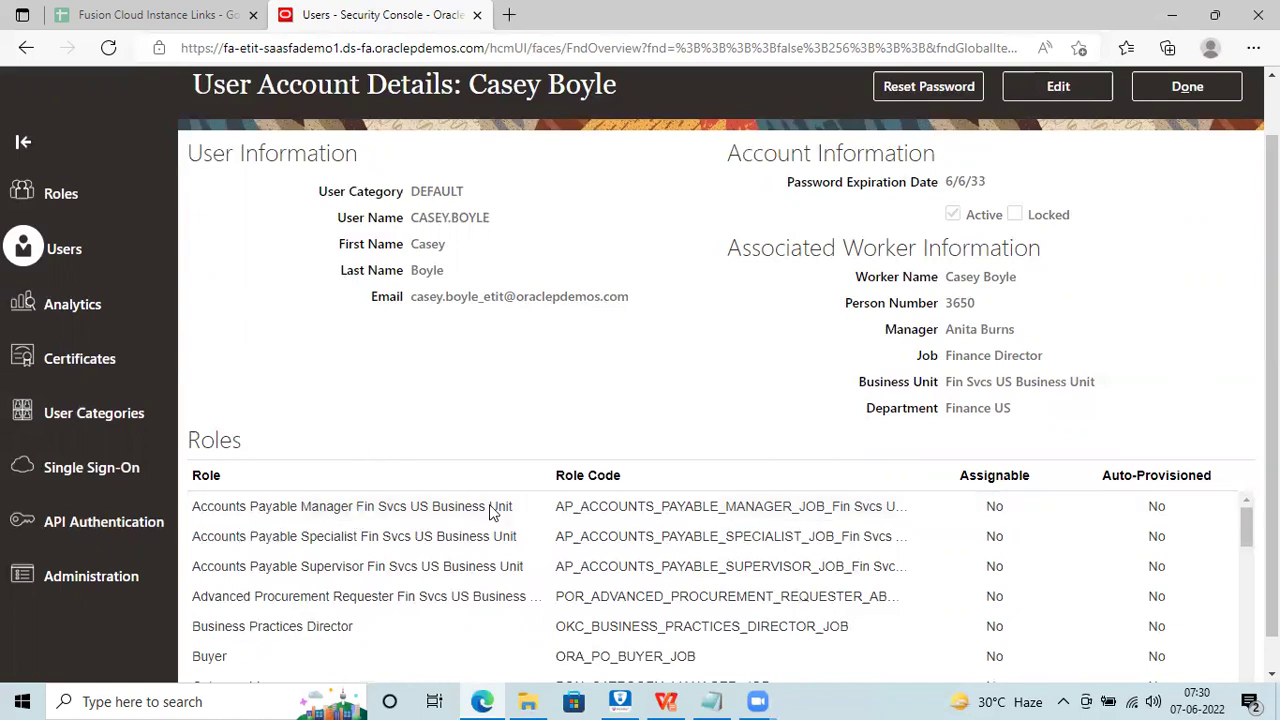
scroll(1137, 423, "down", 1)
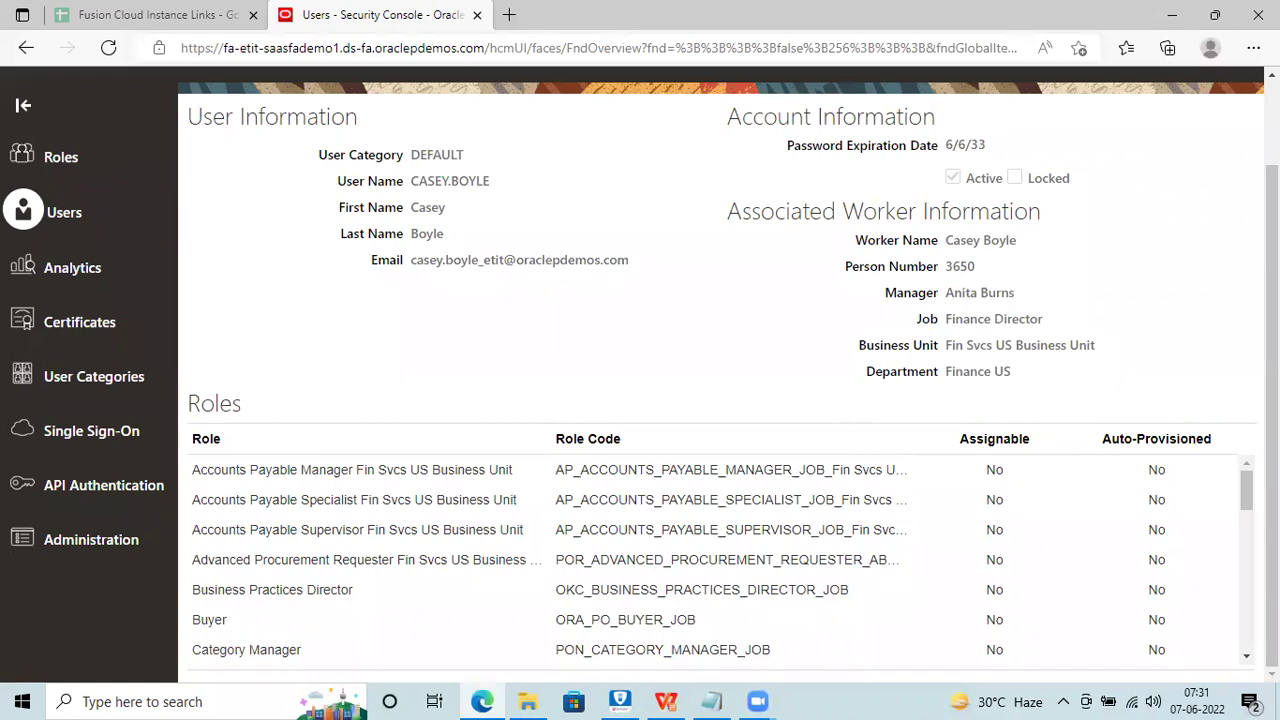
left_click(1246, 657)
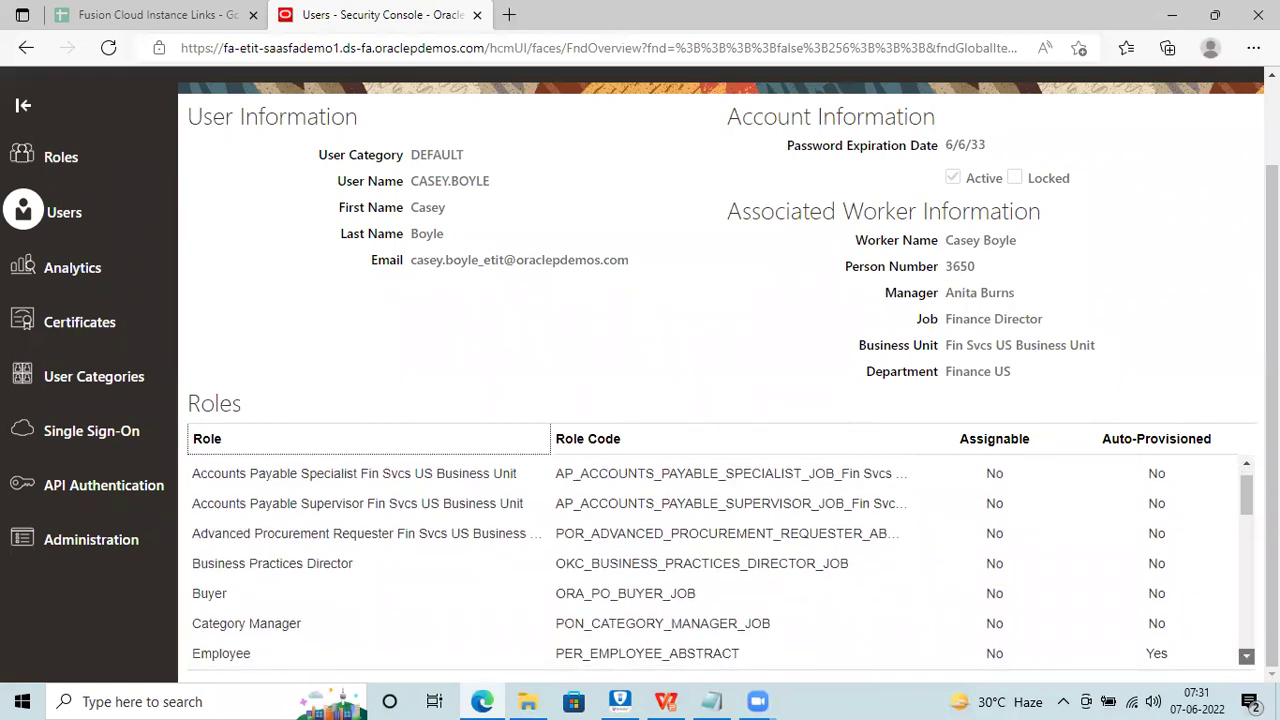
scroll(1246, 657, "down", 8)
scroll(1246, 657, "down", 4)
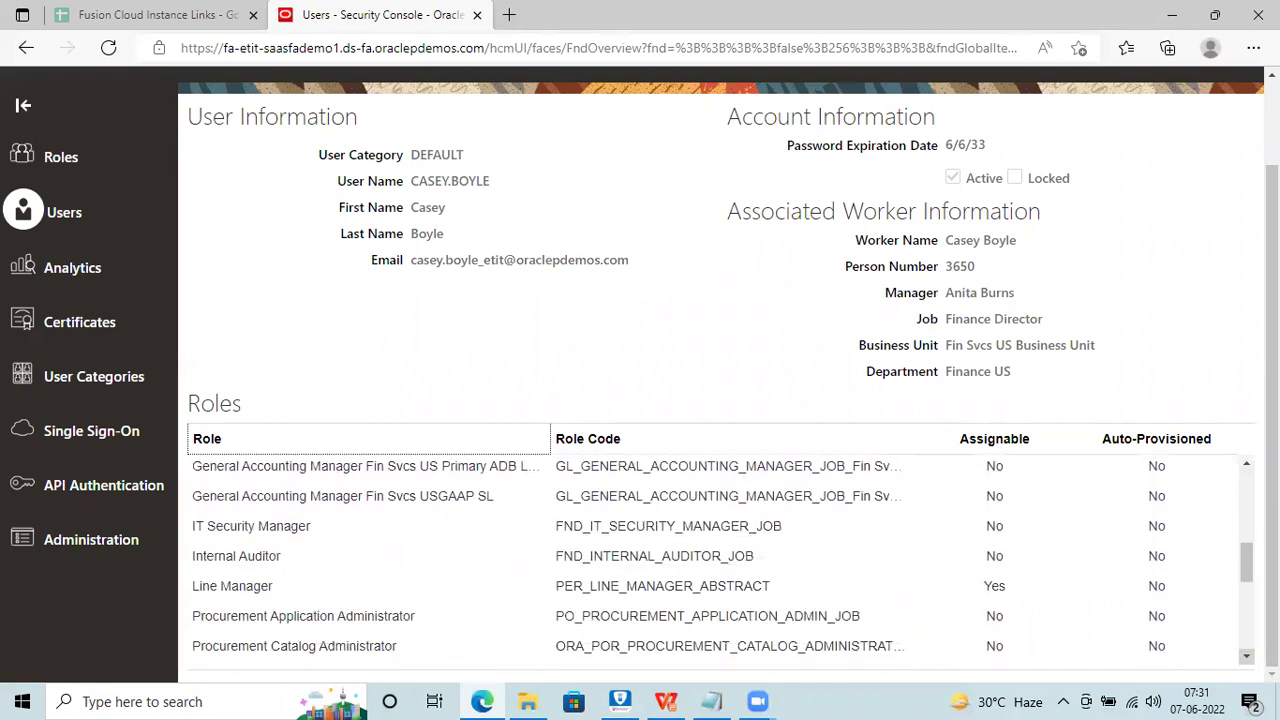
scroll(1246, 657, "down", 1)
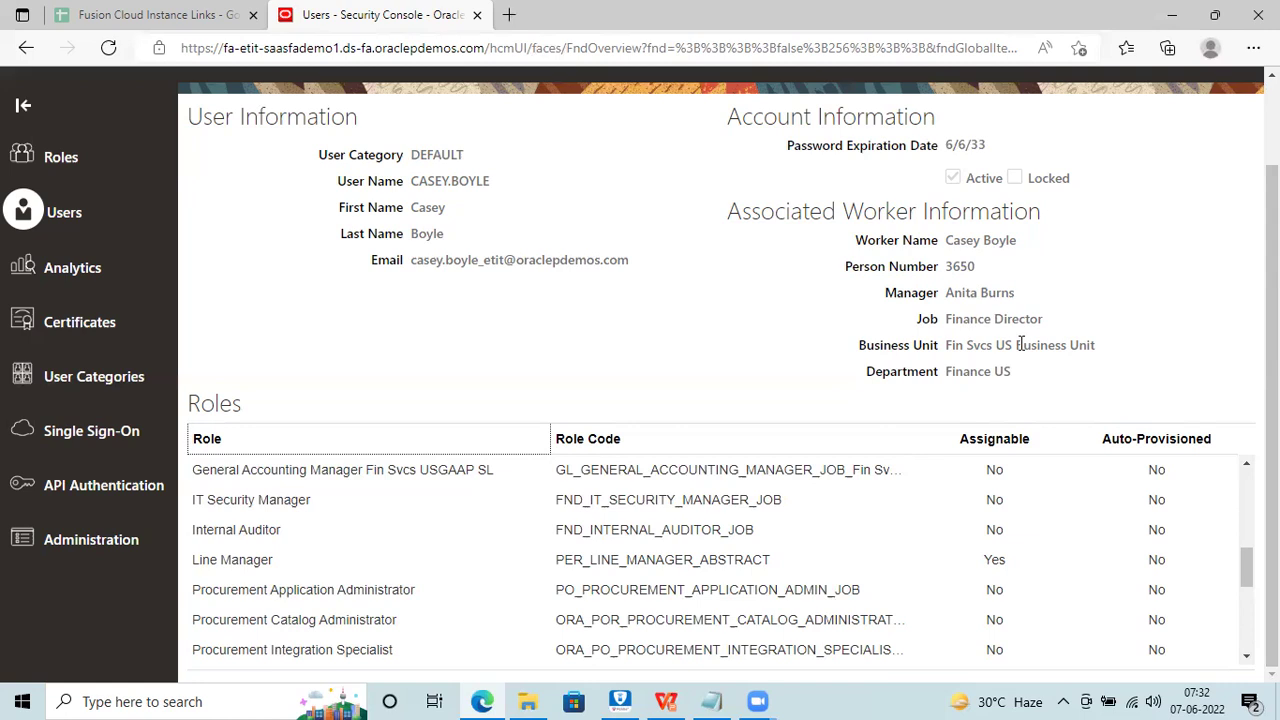
double_click(978, 371)
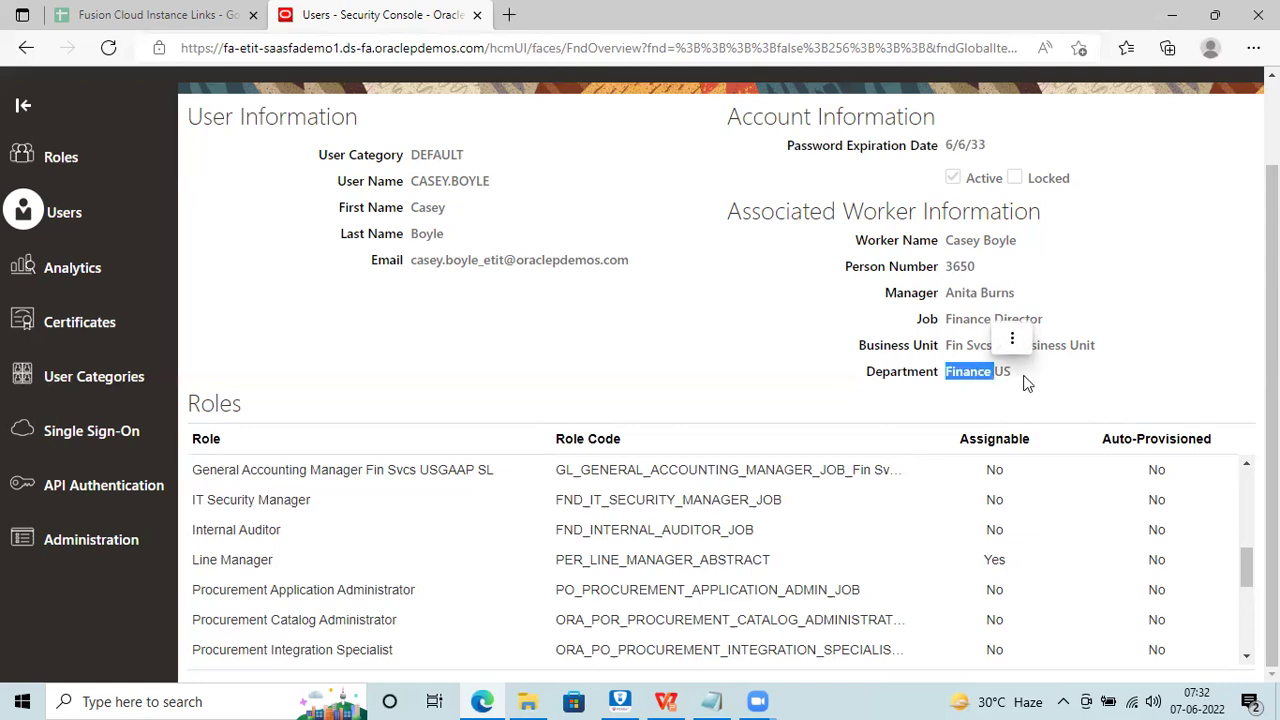
double_click(1001, 371)
left_click_drag(990, 390, 948, 386)
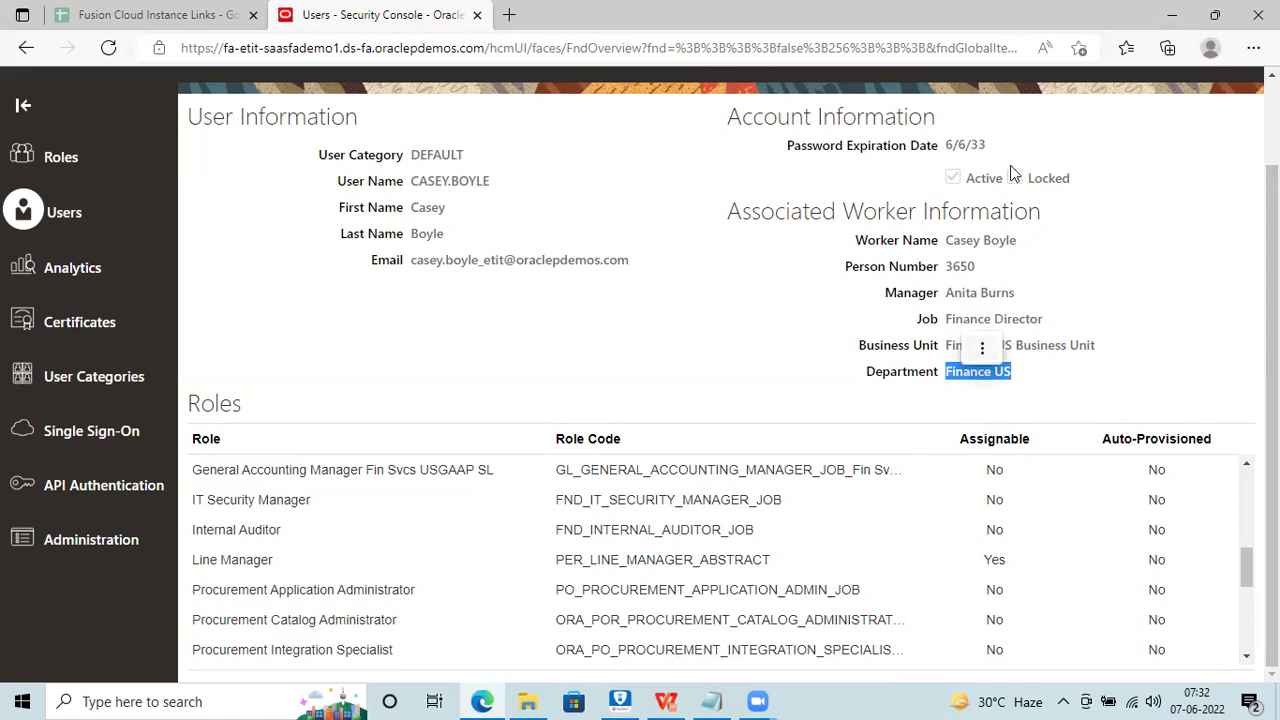
Open the user account for editing and look over its editable user information and account status options
scroll(877, 228, "up", 1)
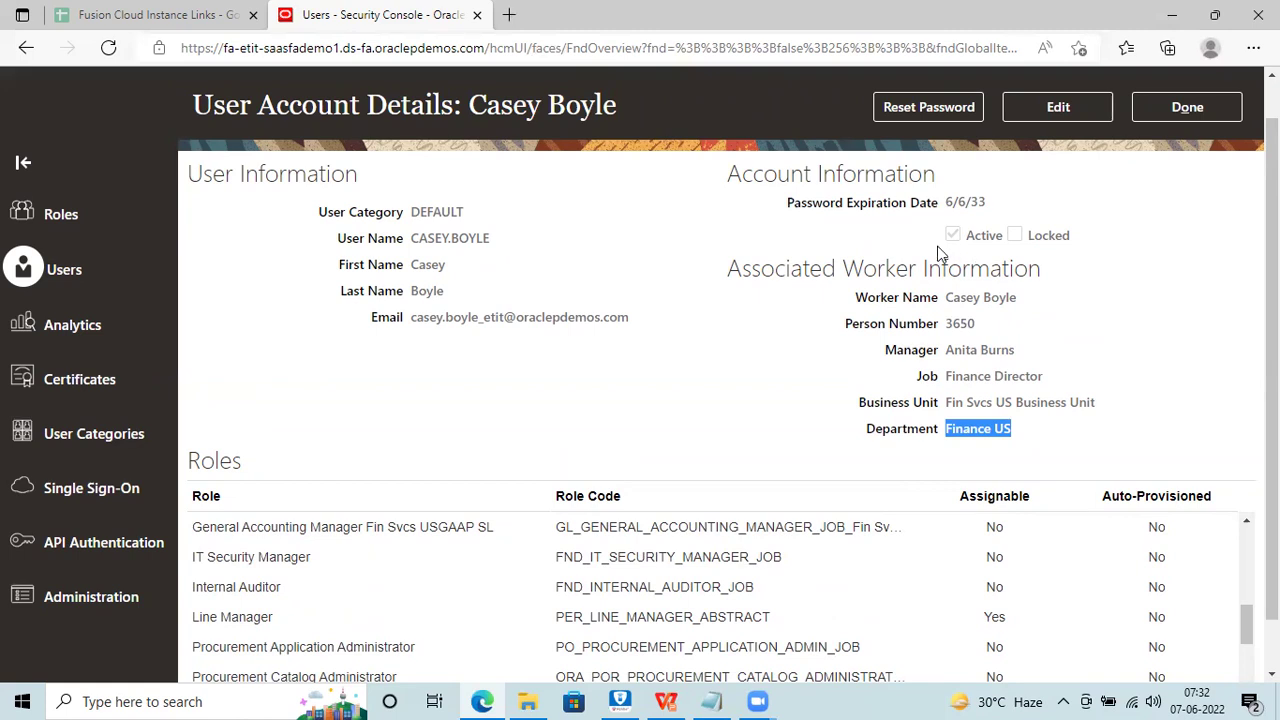
left_click(1055, 111)
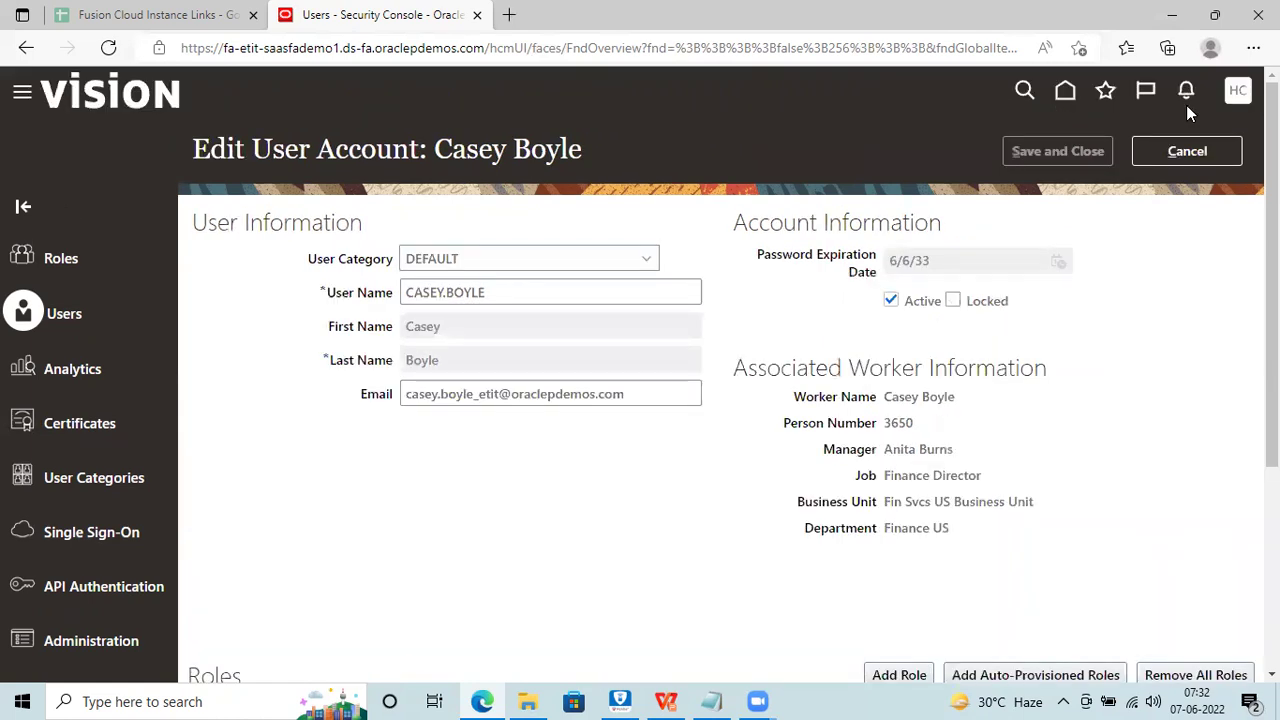
scroll(1272, 300, "down", 2)
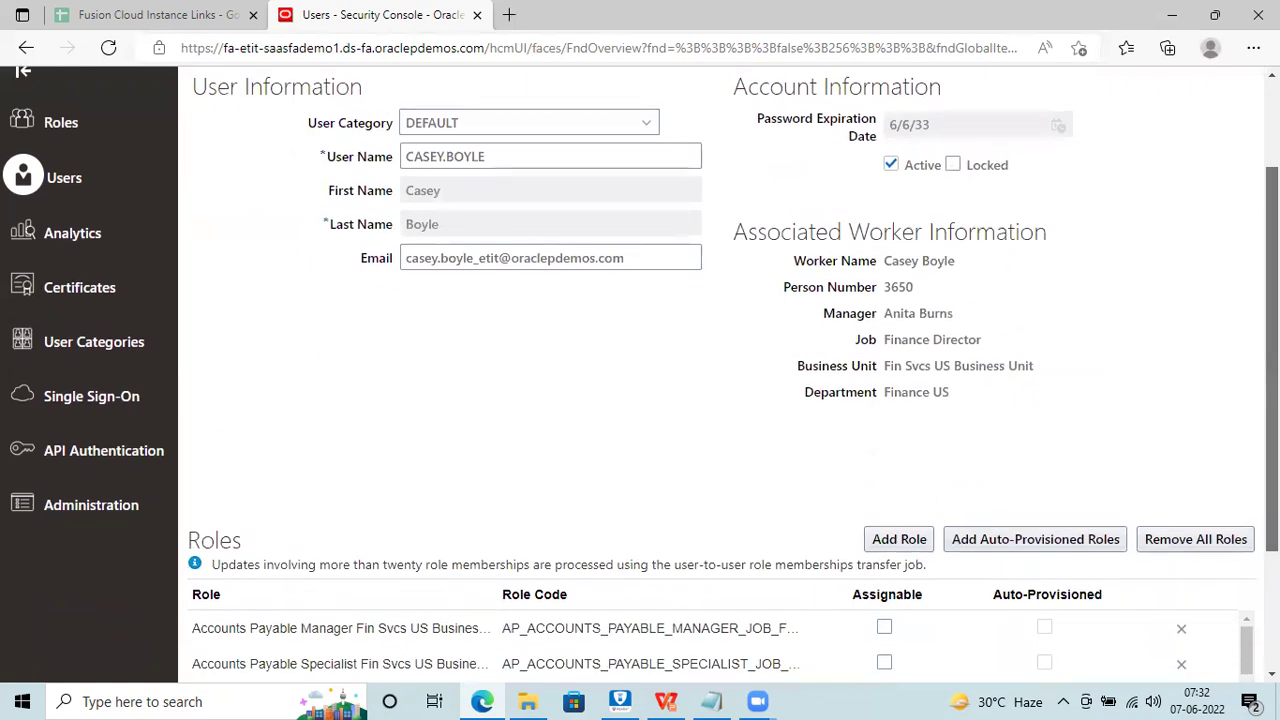
scroll(1272, 300, "down", 1)
scroll(1043, 302, "up", 2)
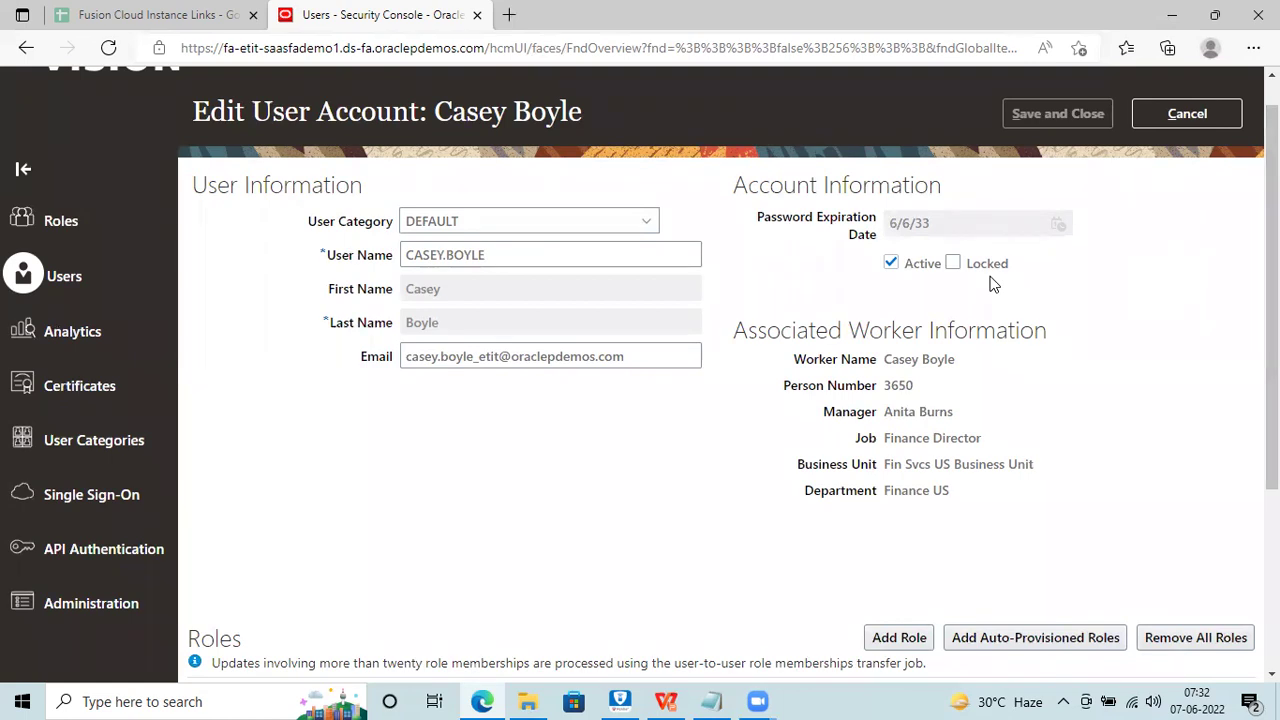
left_click(515, 255)
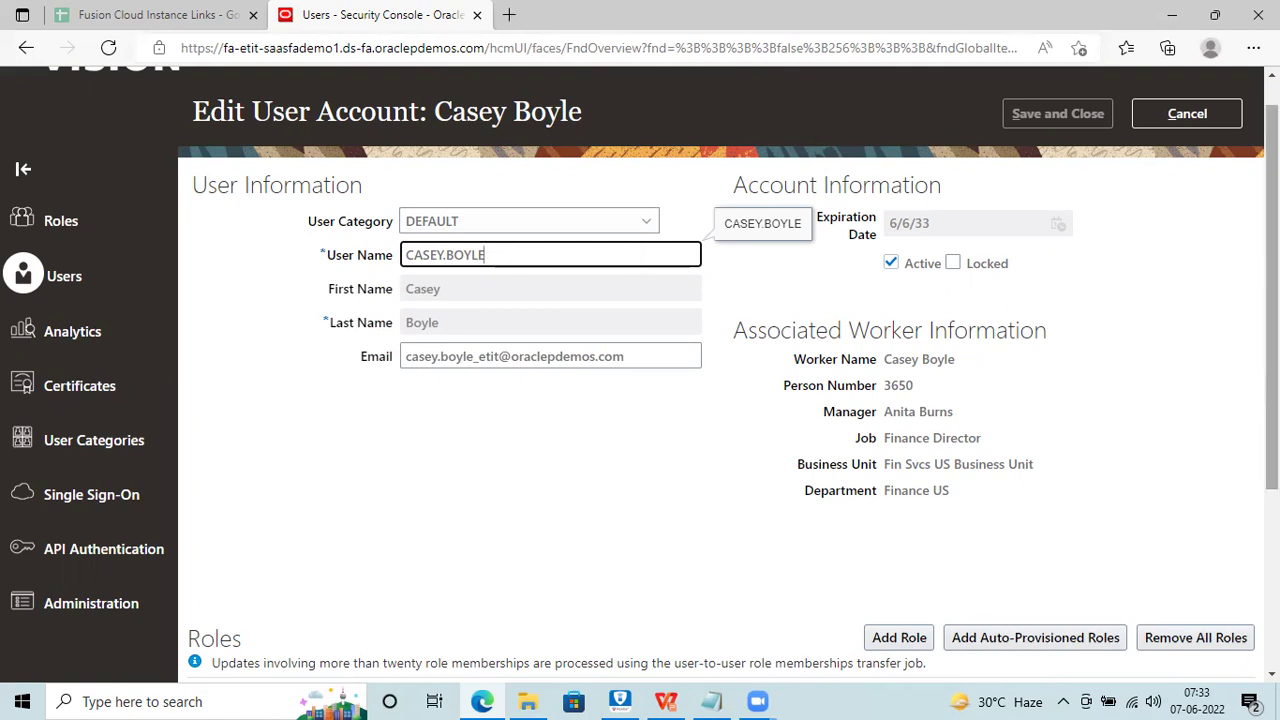
Mark the Accounts Payable Manager, Specialist and Supervisor roles and the Advanced Procurement Requester role as assignable
scroll(905, 224, "down", 3)
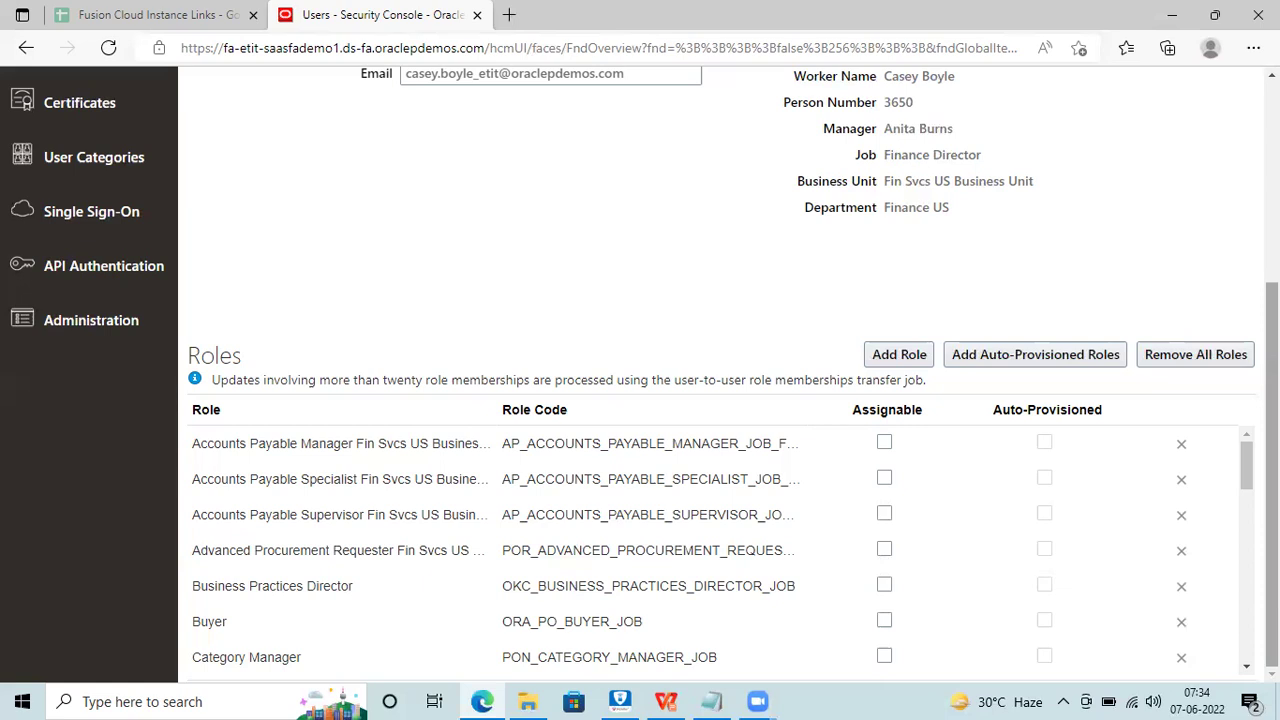
left_click(884, 446)
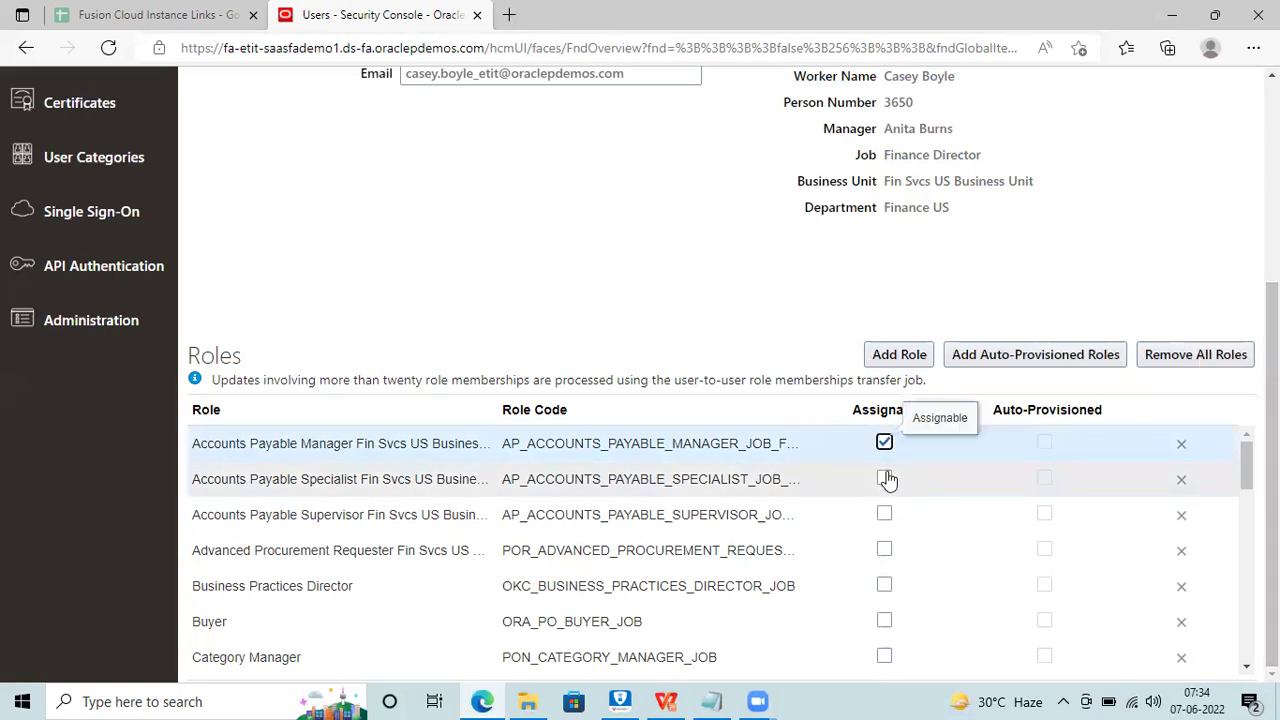
left_click(886, 480)
left_click(885, 513)
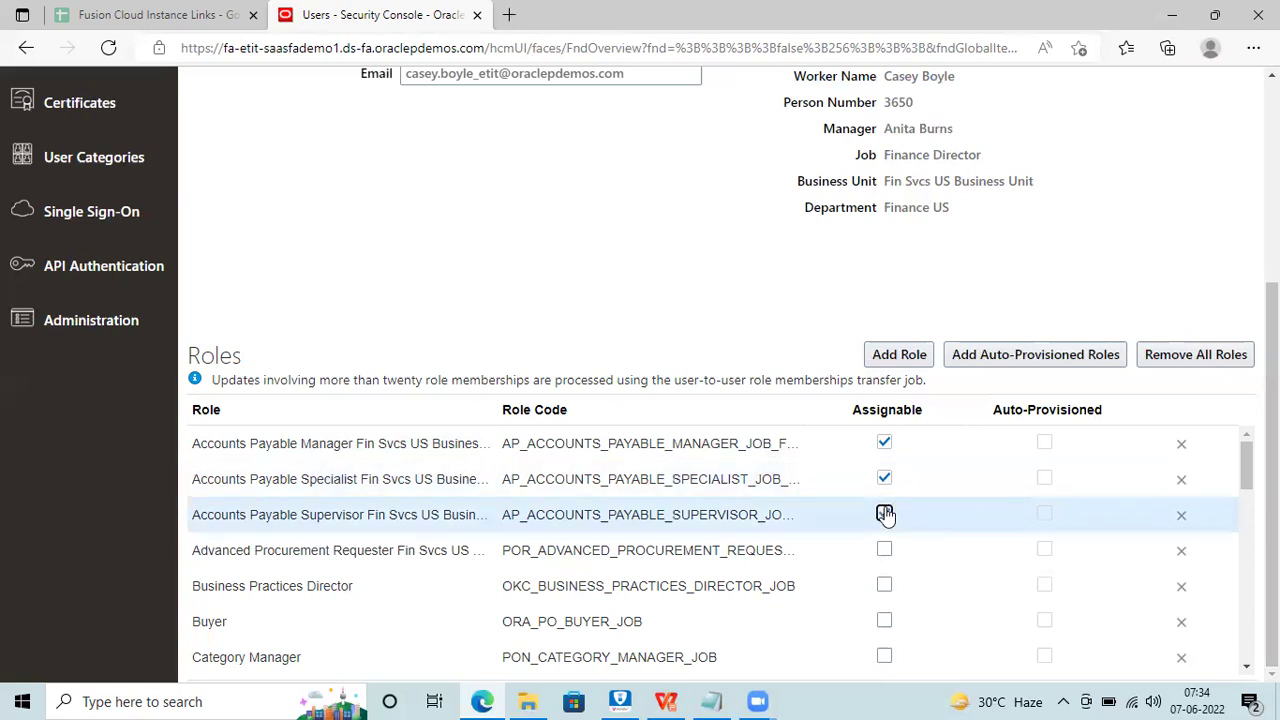
left_click(885, 549)
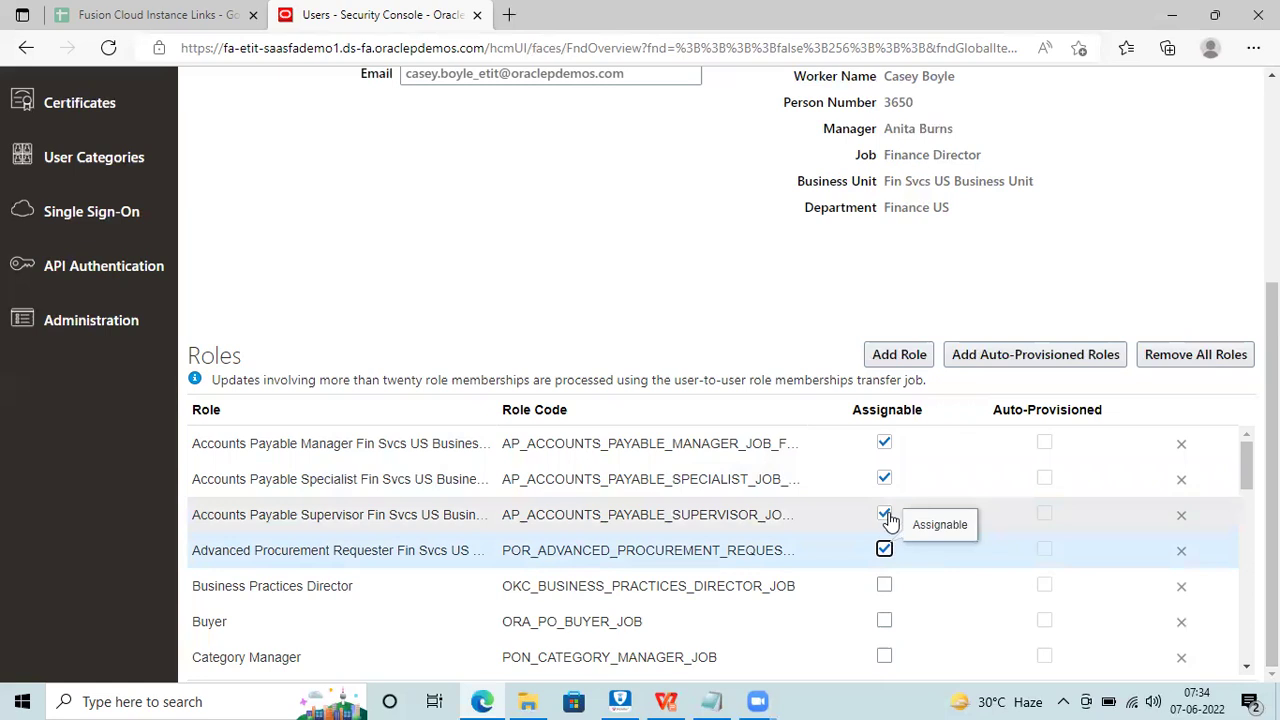
Clear the Assignable setting on the three Accounts Payable roles and the Advanced Procurement Requester role
left_click(885, 514)
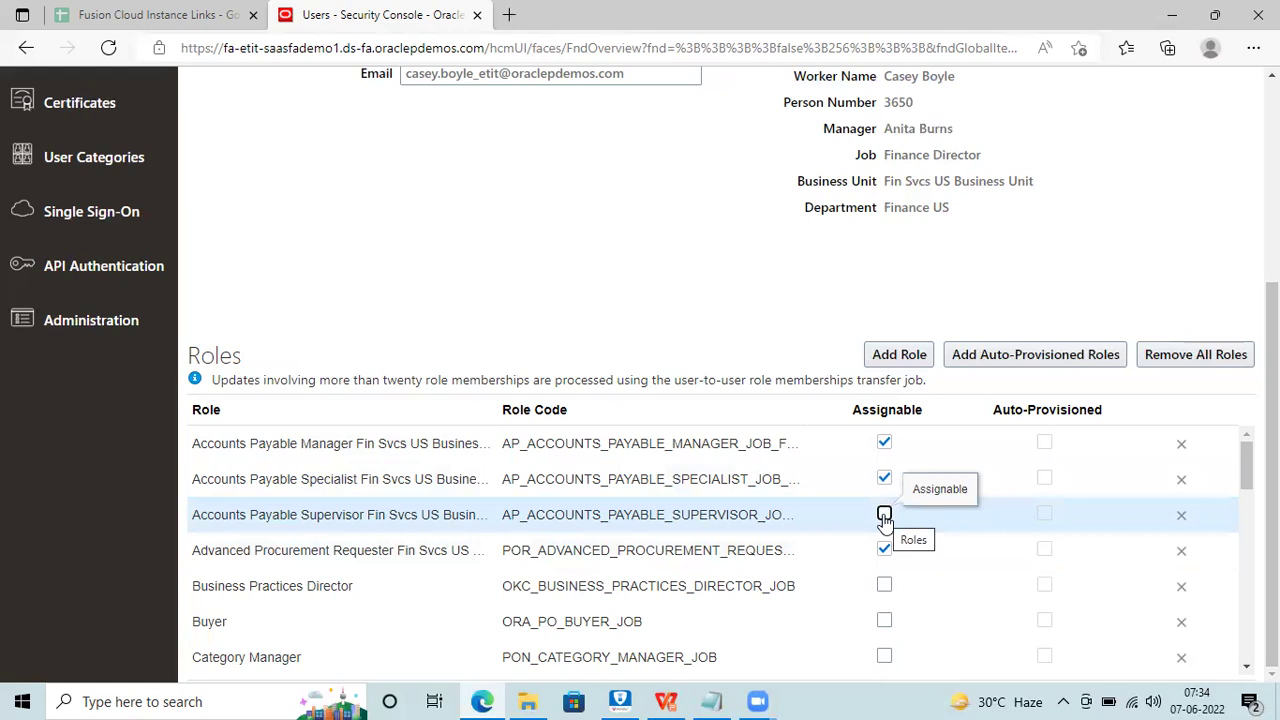
left_click(884, 516)
left_click(884, 516)
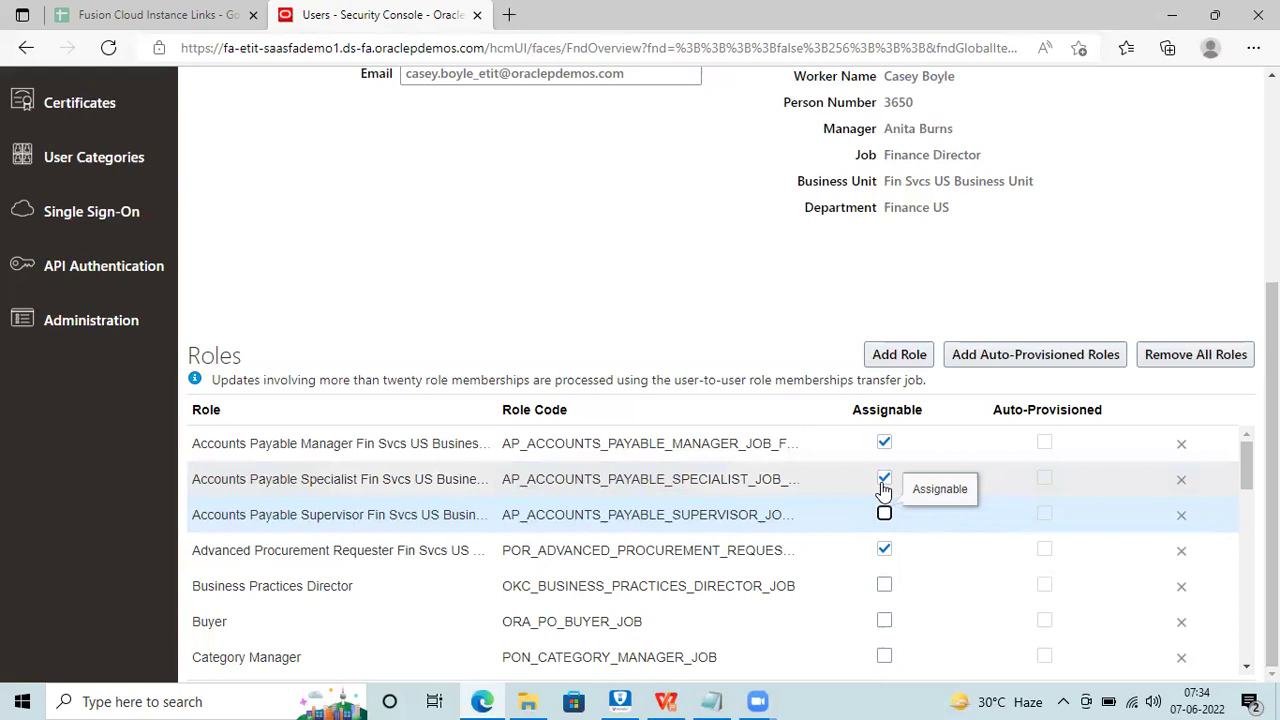
left_click(884, 479)
left_click(884, 443)
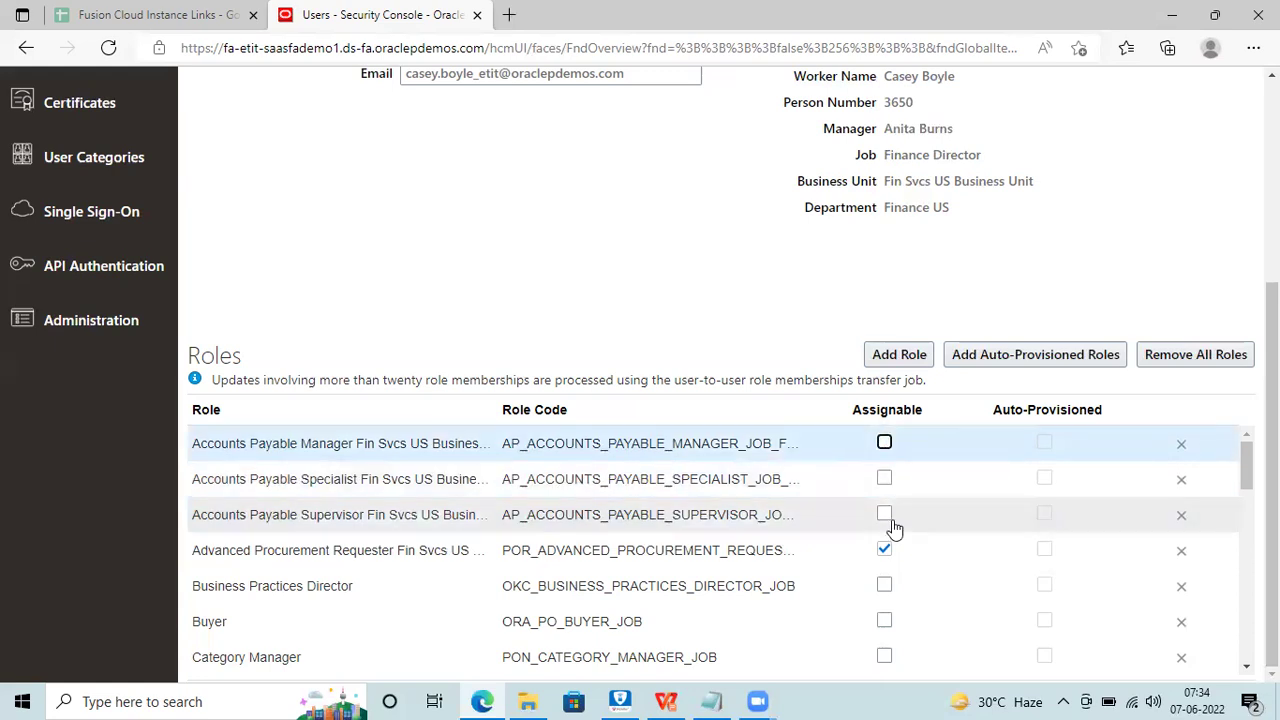
left_click(884, 549)
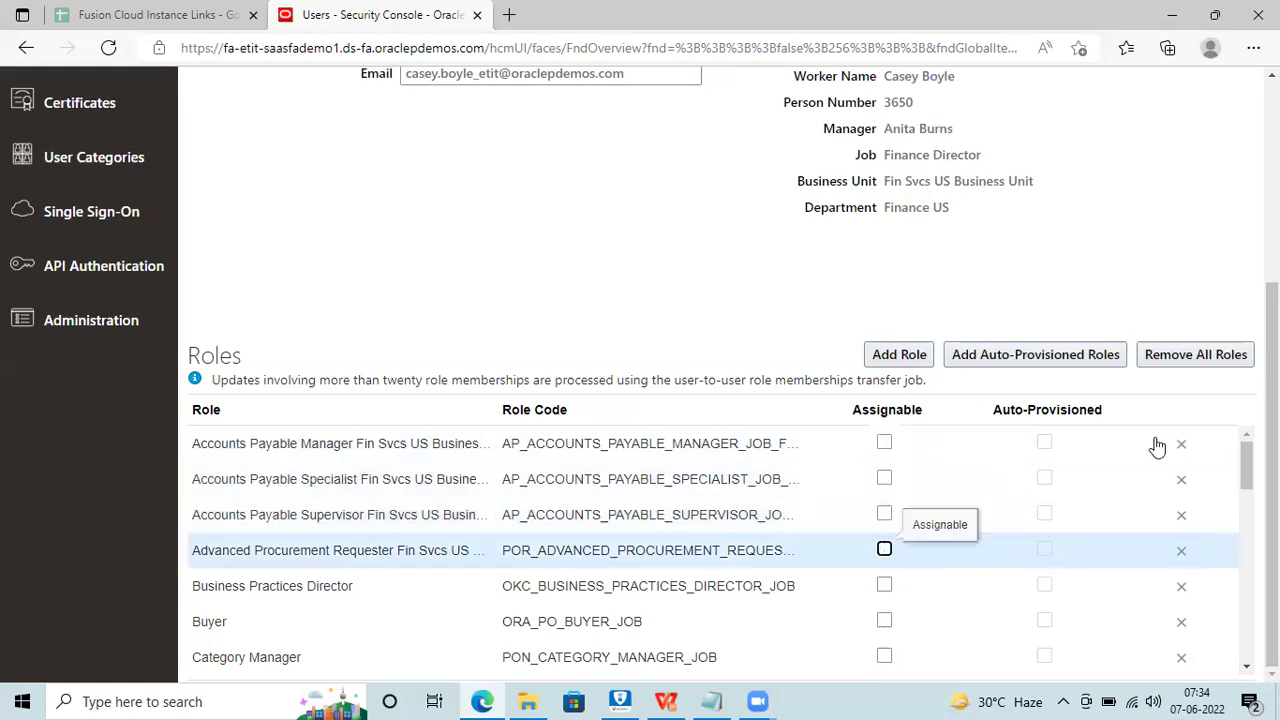
Search for "Procure" roles to add to the user account, look over the matching roles, and close the search without adding any
scroll(884, 549, "up", 3)
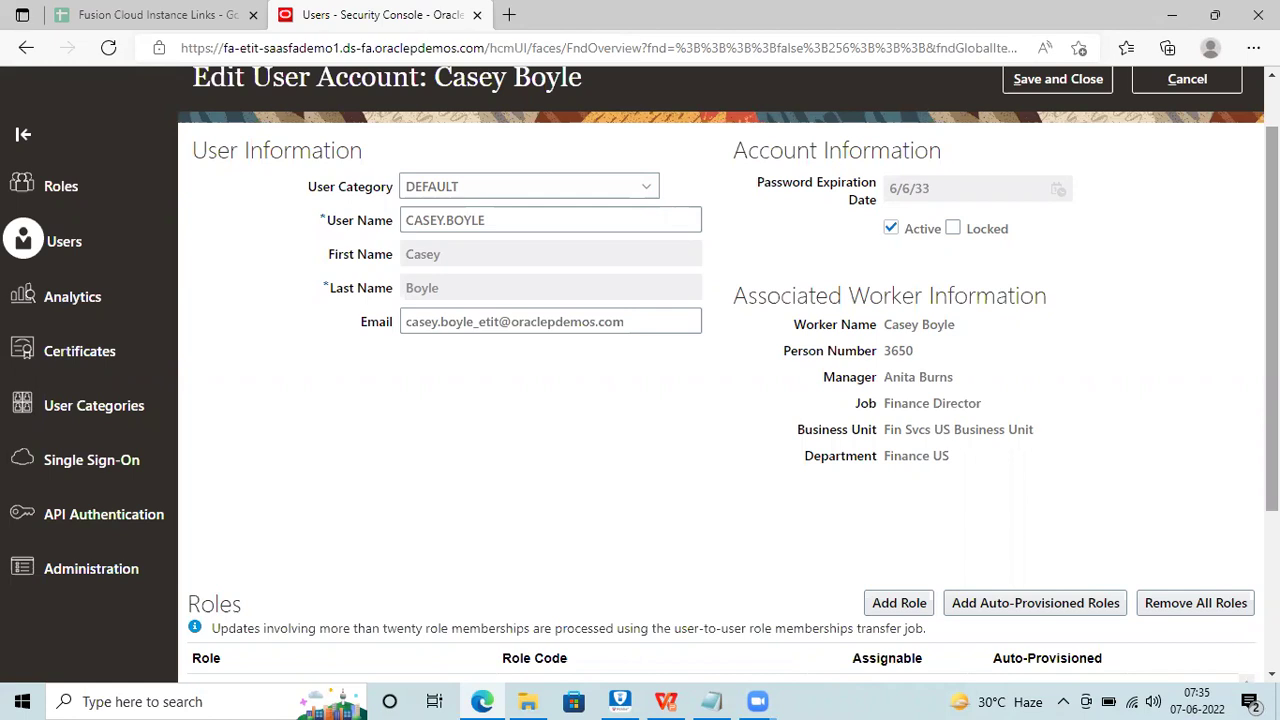
left_click(893, 602)
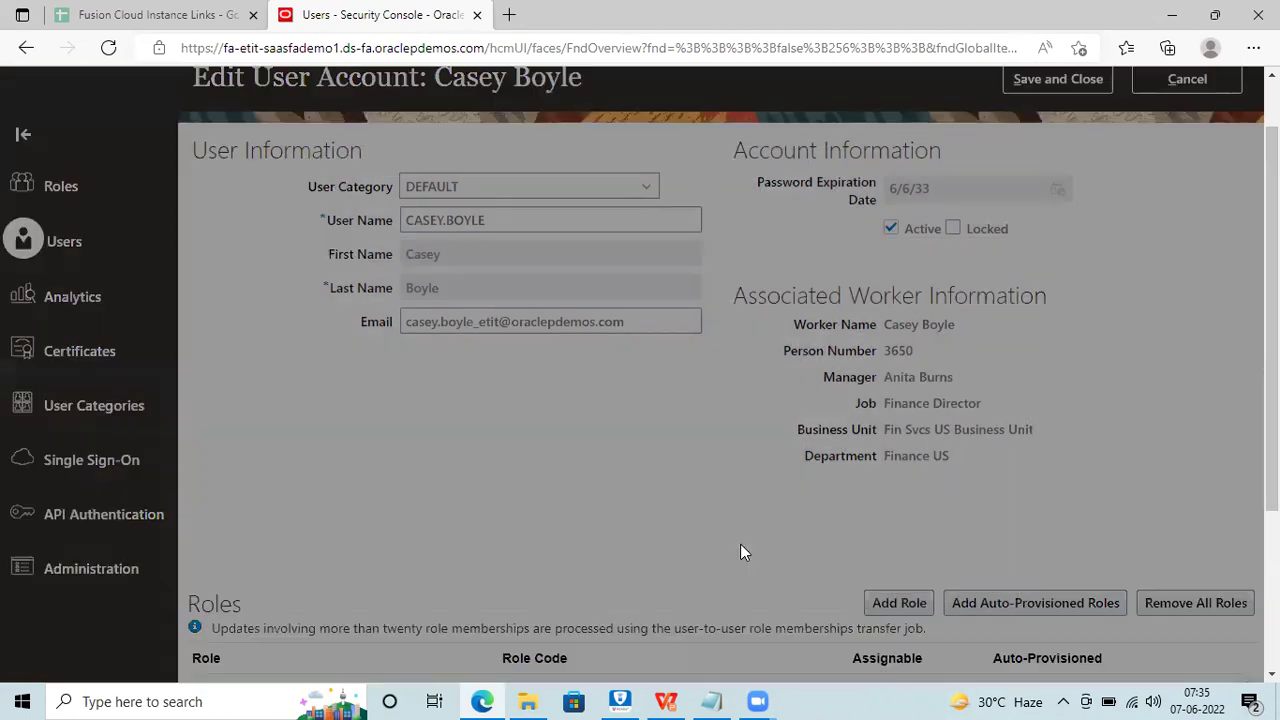
left_click(540, 184)
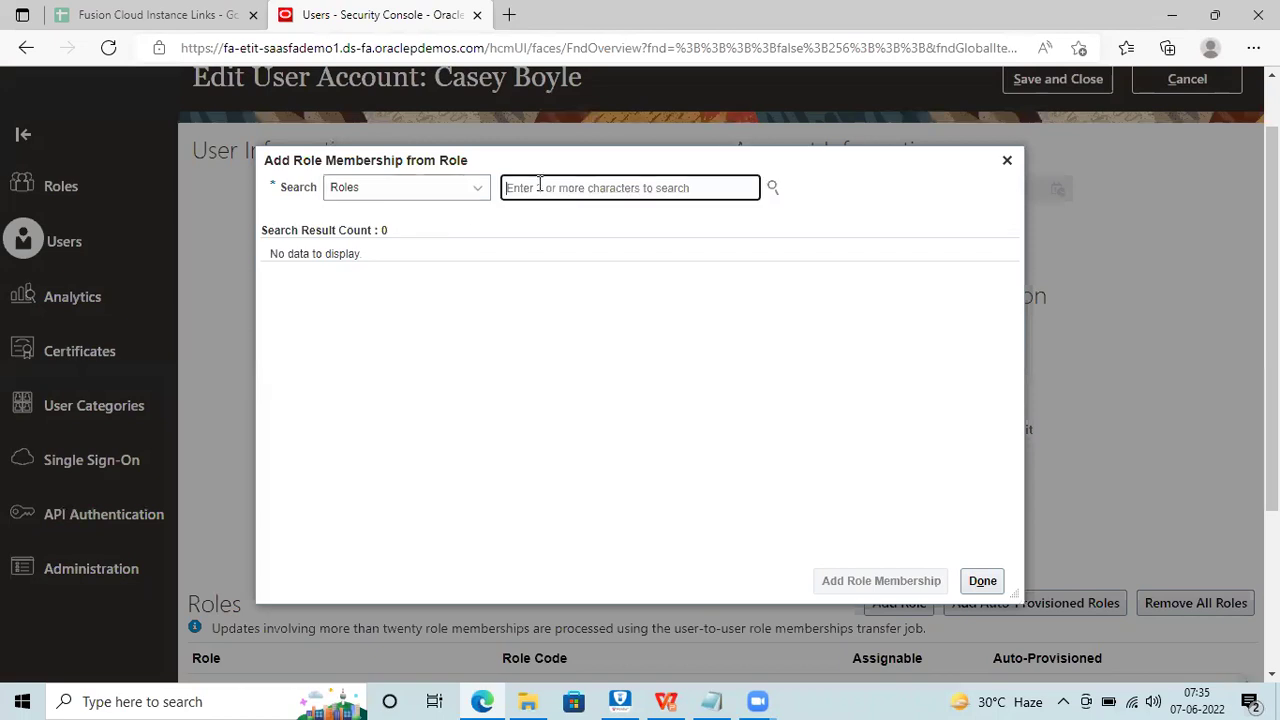
type("Procure")
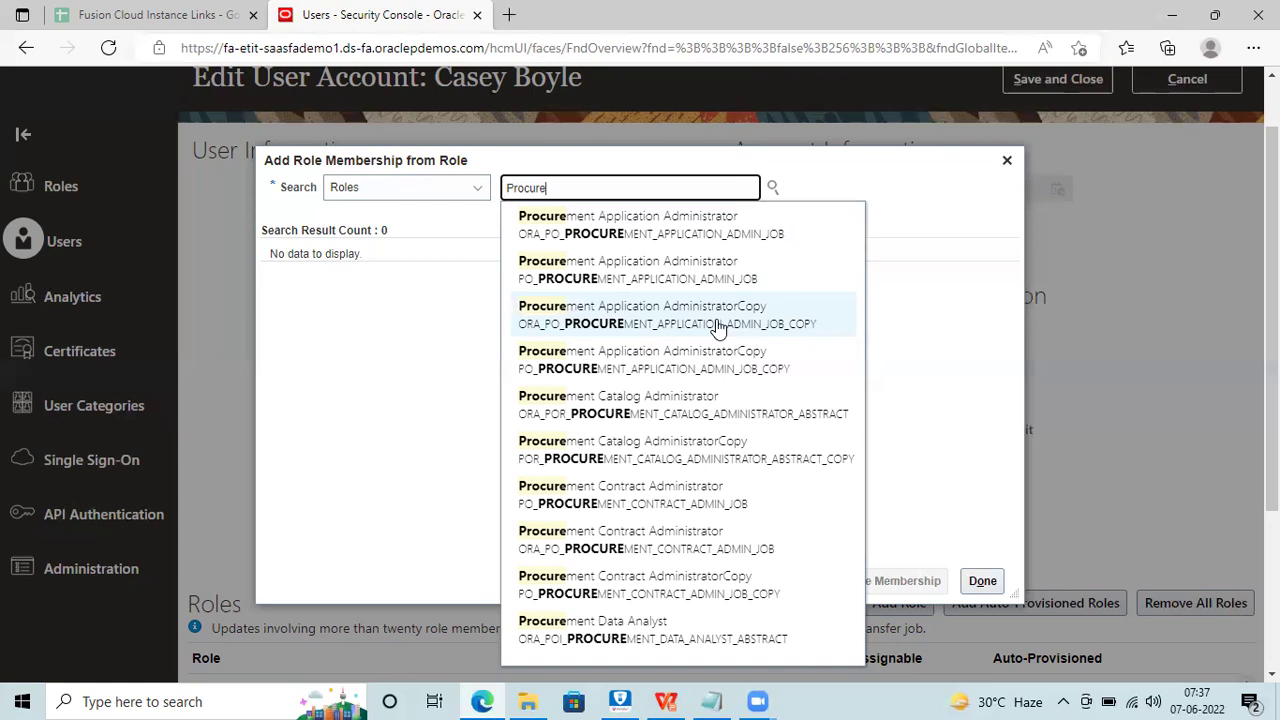
left_click(1006, 162)
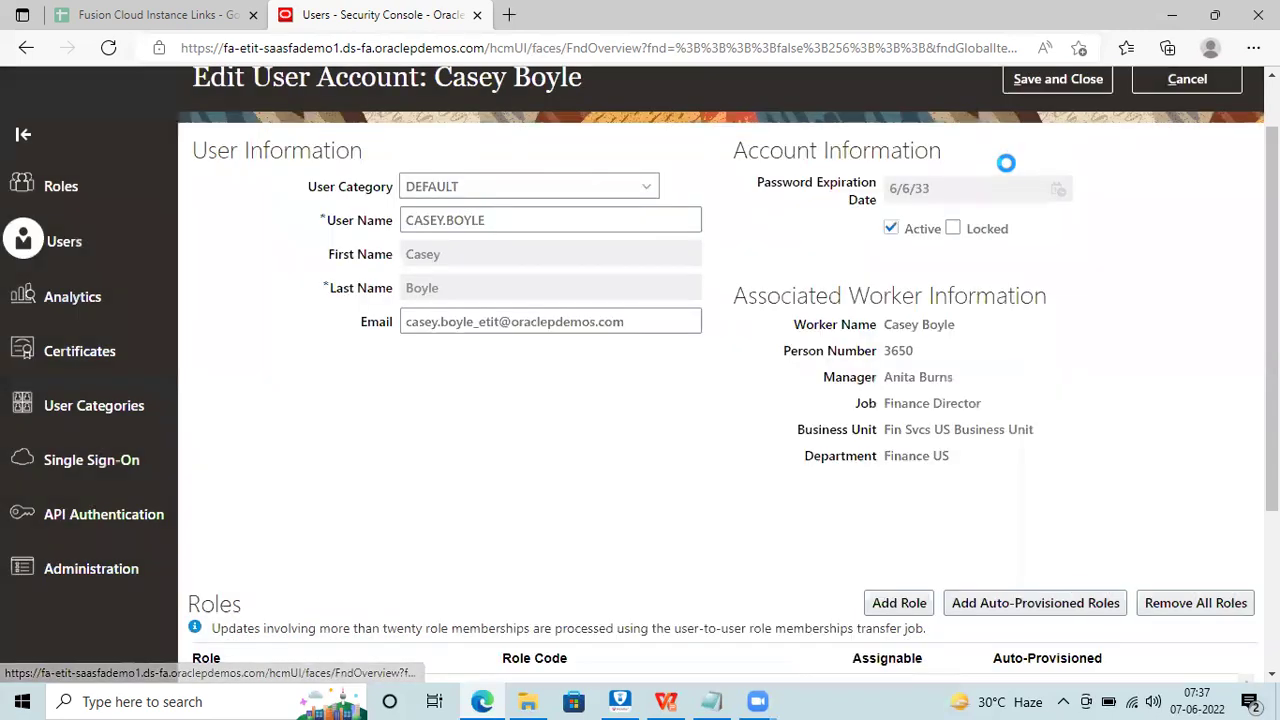
Open the Create Role form from the Roles page, look over its Basic Information fields, and cancel it
left_click(66, 185)
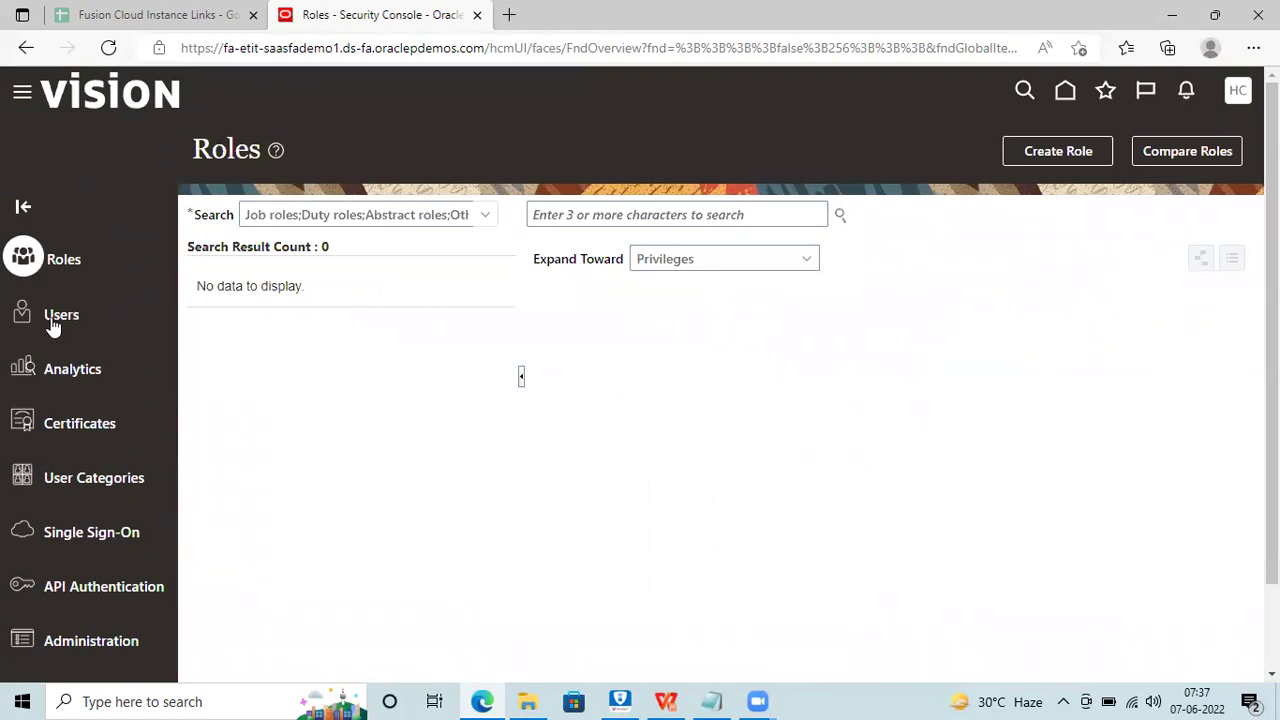
left_click(1087, 154)
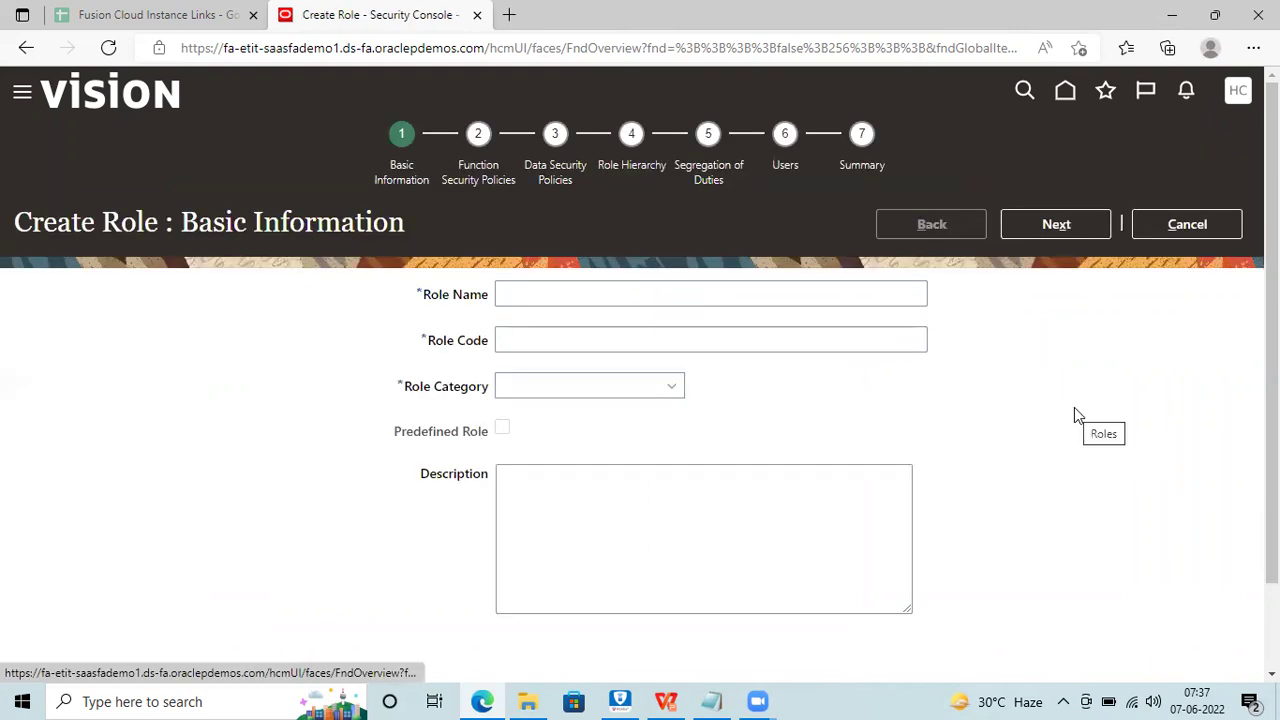
left_click(569, 296)
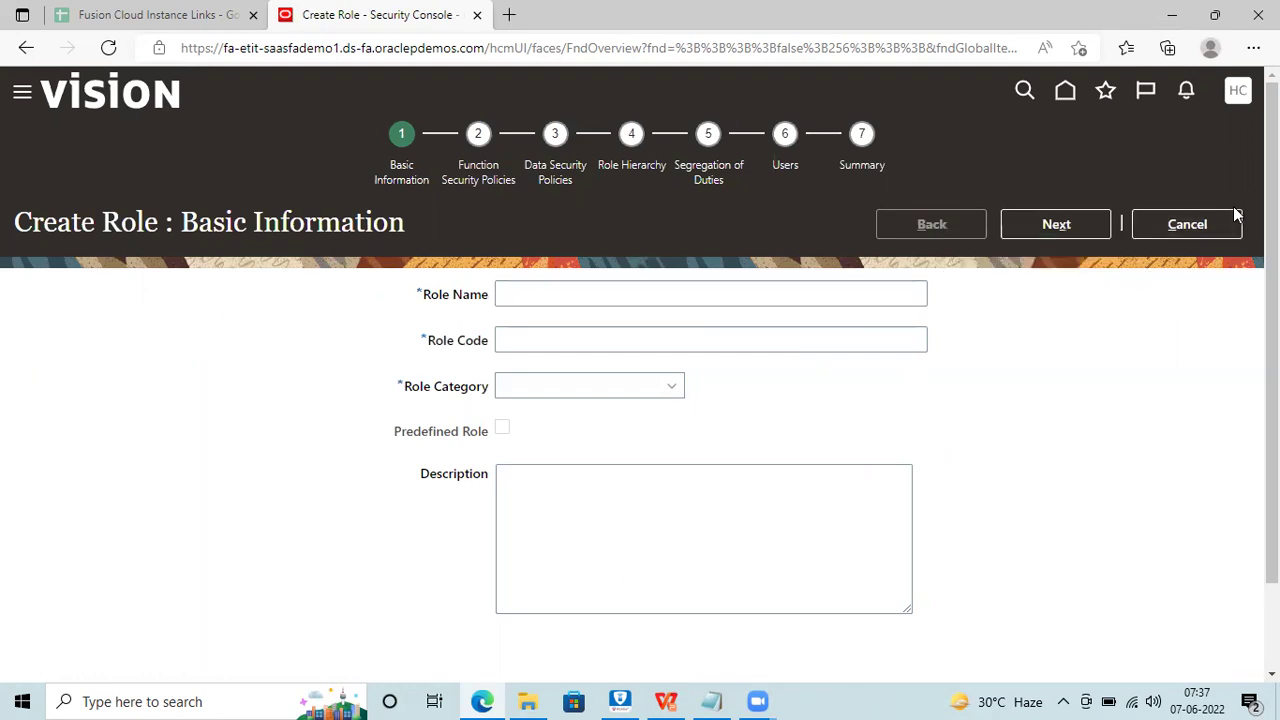
left_click(1174, 222)
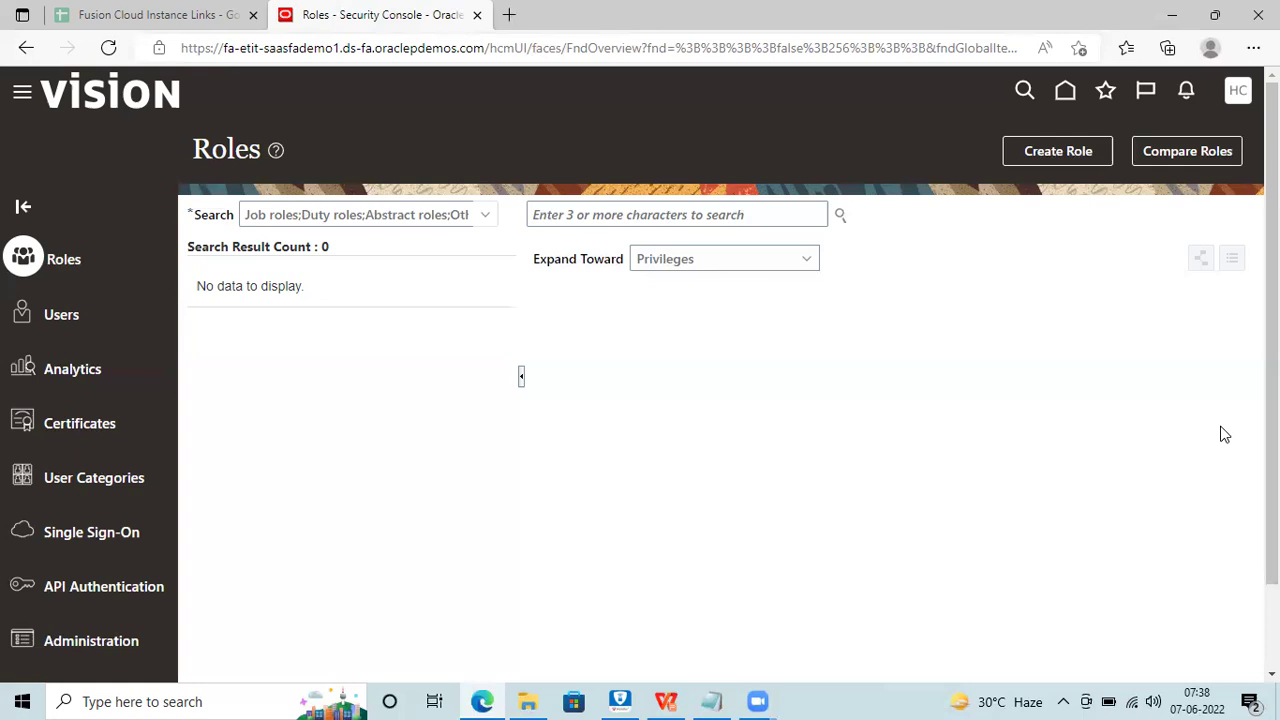
left_click(1220, 432)
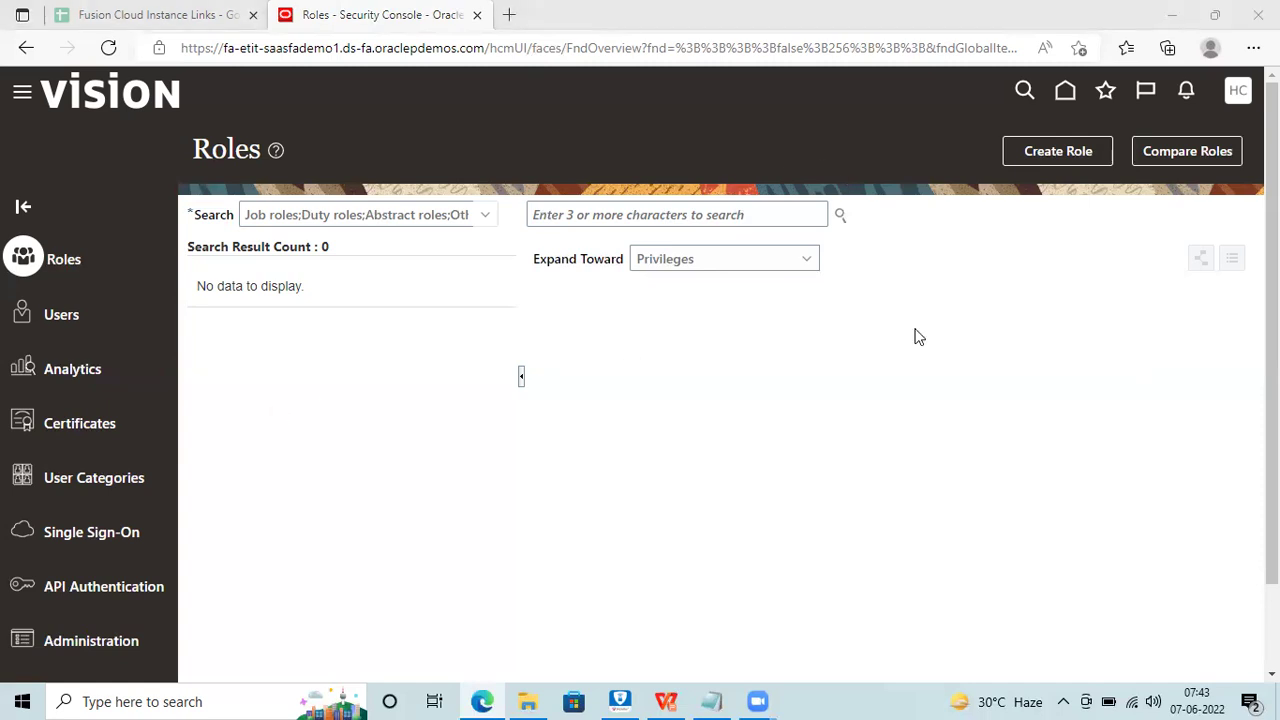
Find the finance director's user account by searching for the first name and open it for editing
left_click(76, 314)
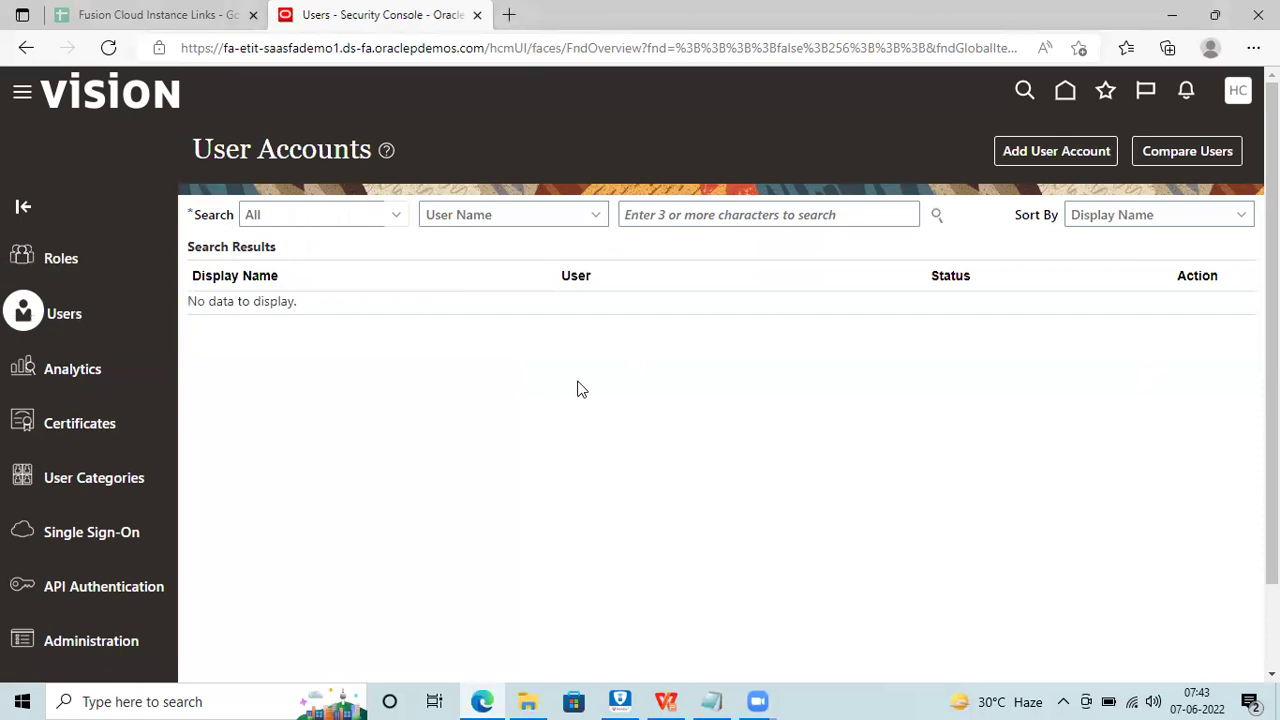
left_click(697, 207)
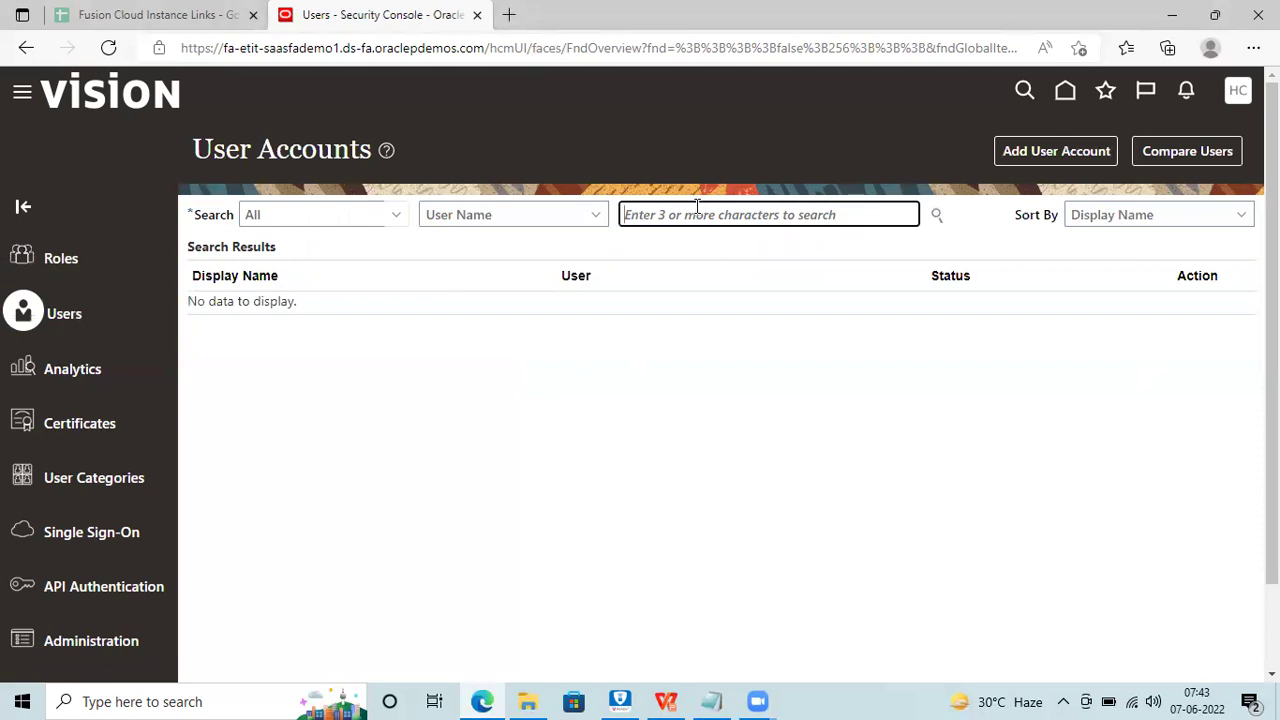
type("Casey")
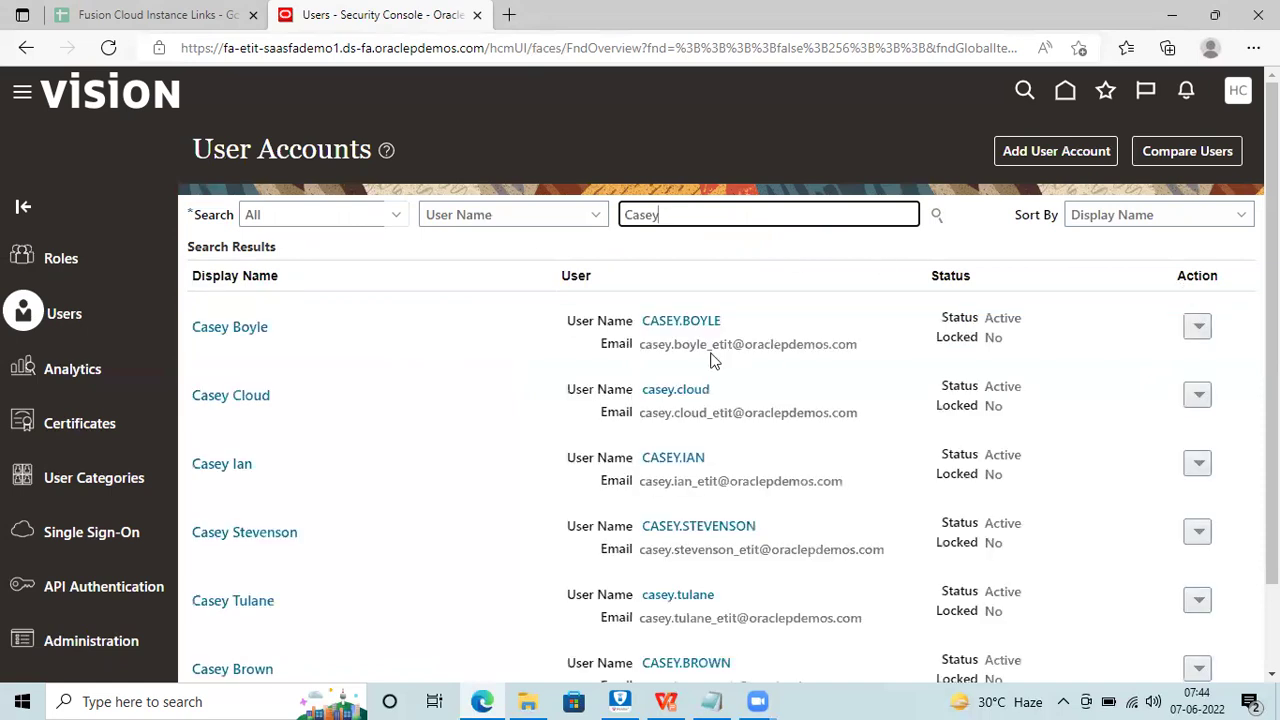
left_click(690, 321)
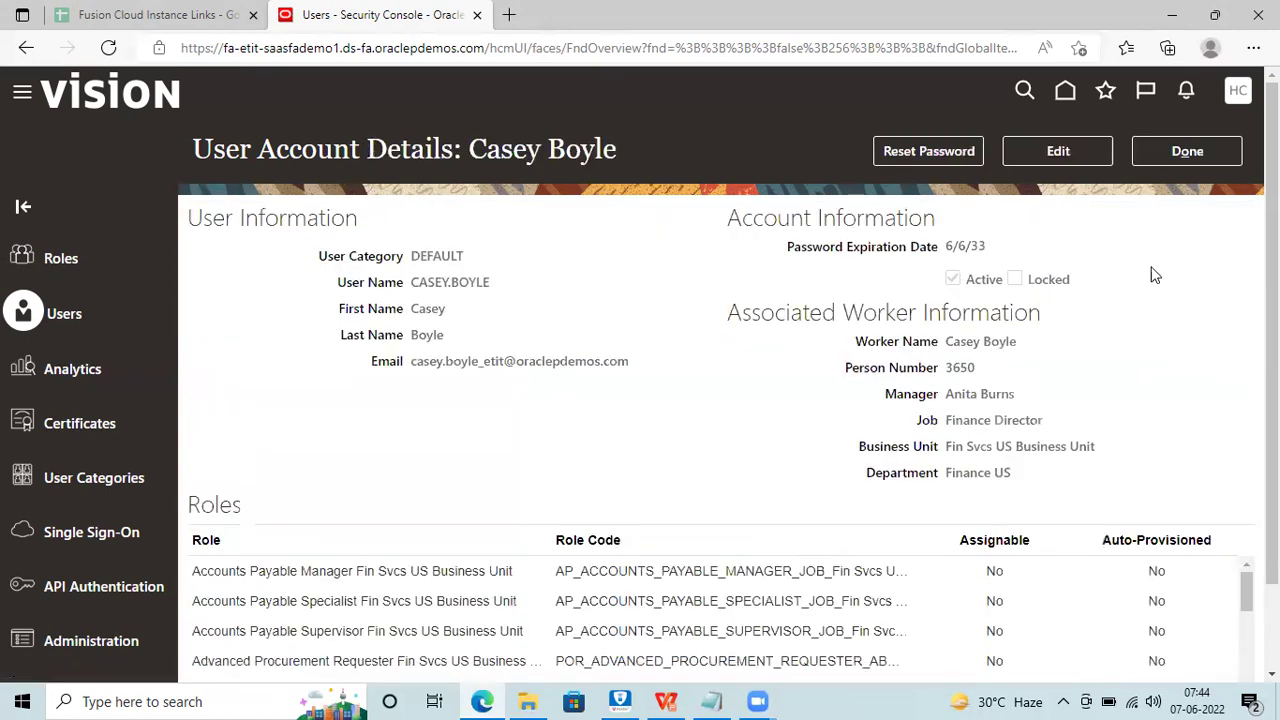
left_click(1057, 150)
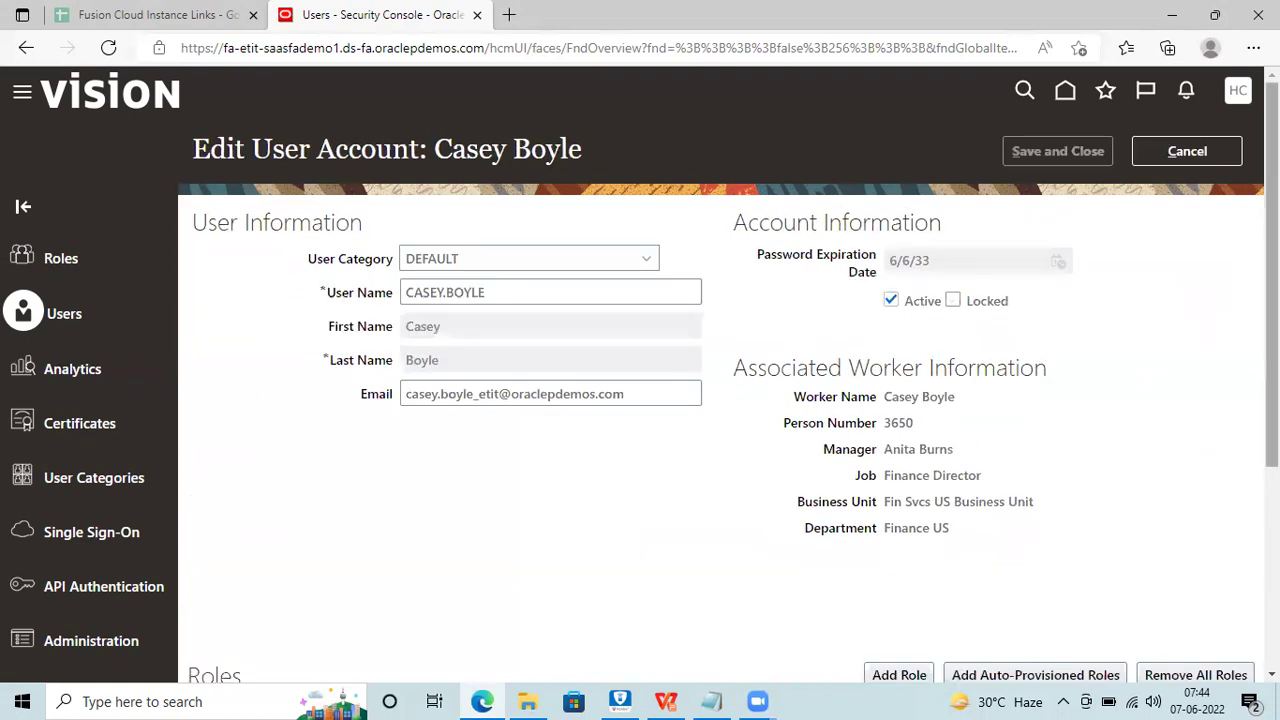
Look over the account's assigned roles and apply the auto-provisioned roles to the account
scroll(720, 400, "down", 3)
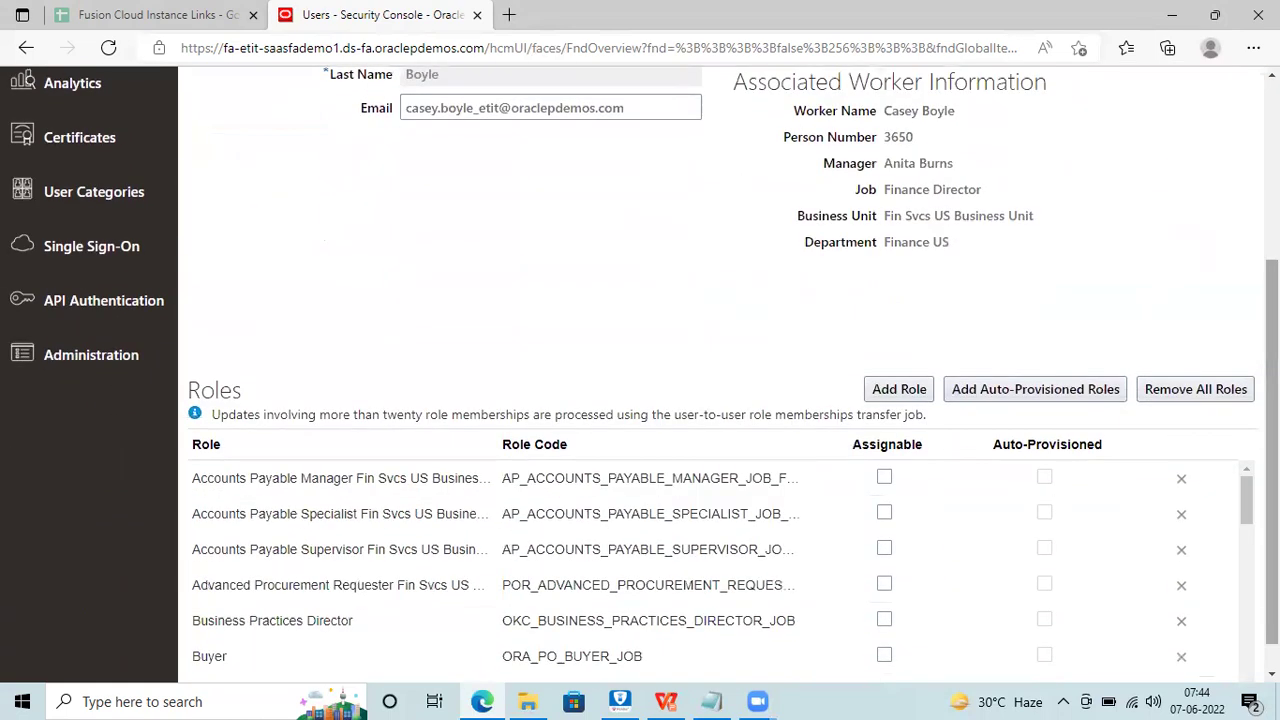
scroll(1000, 298, "down", 1)
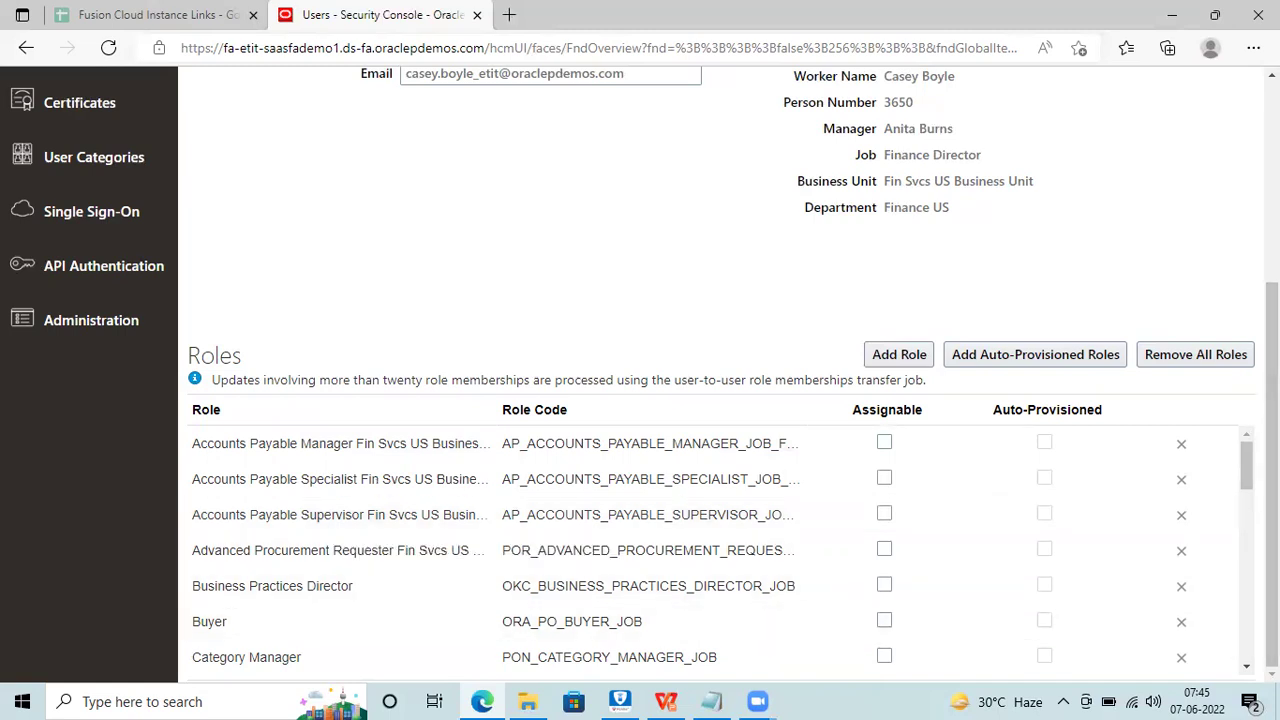
scroll(724, 550, "down", 3)
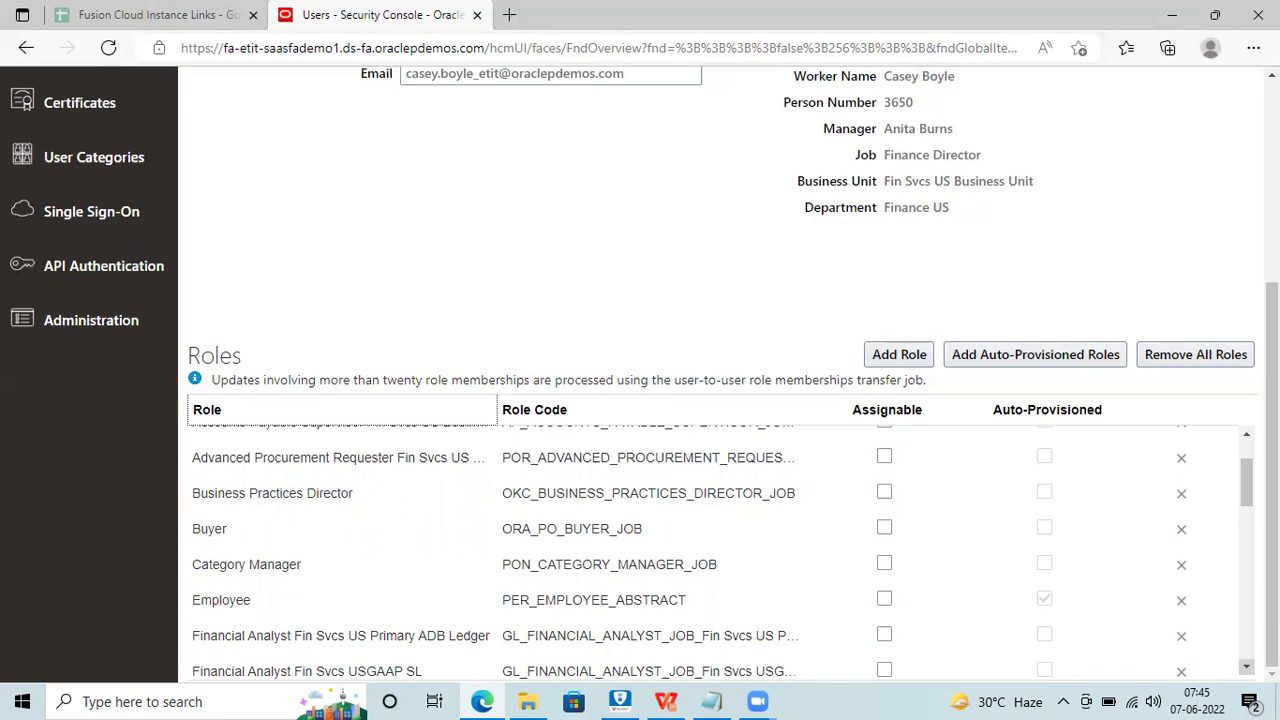
scroll(720, 380, "up", 3)
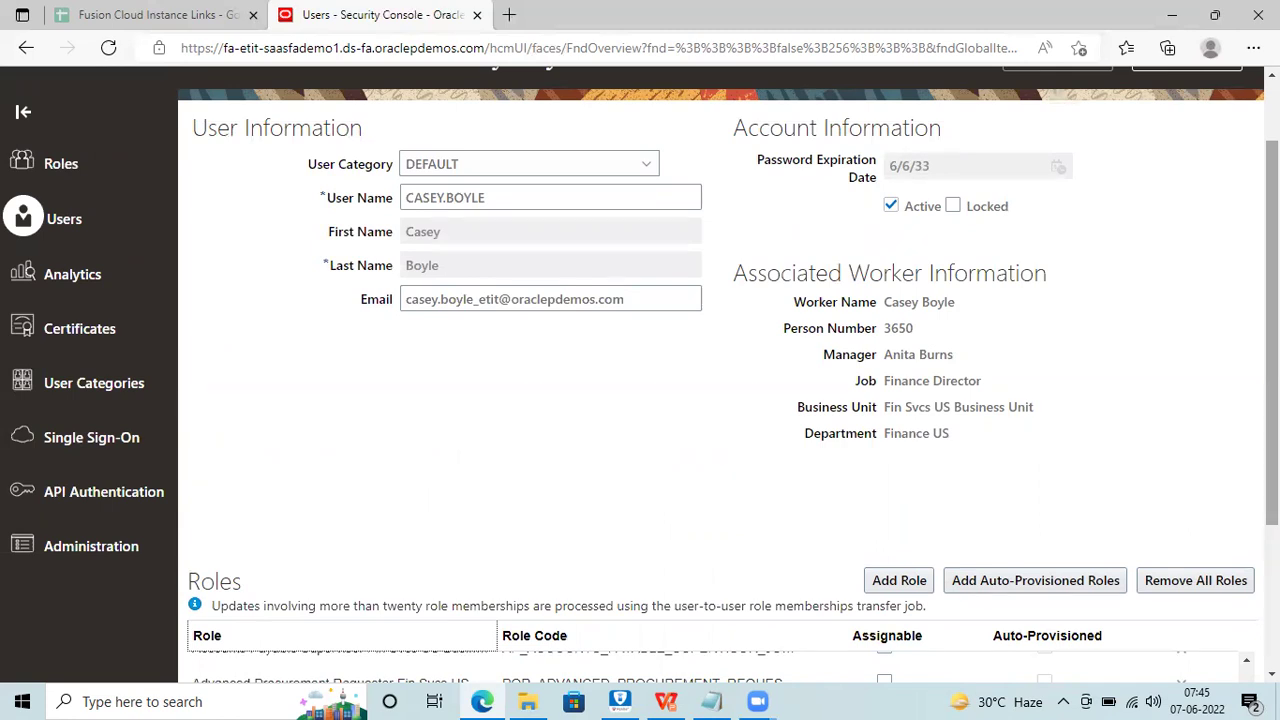
left_click(1040, 581)
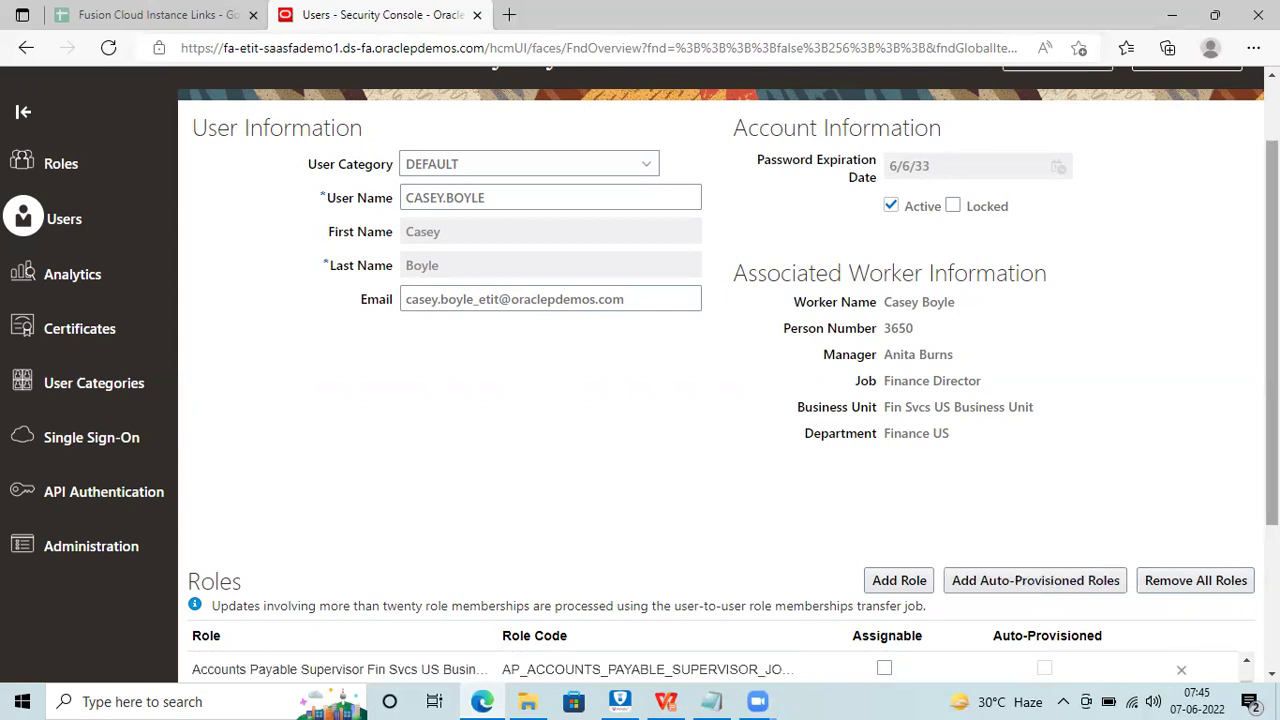
Review the account's full role list down to its last entry and cancel the account edits
scroll(720, 380, "down", 2)
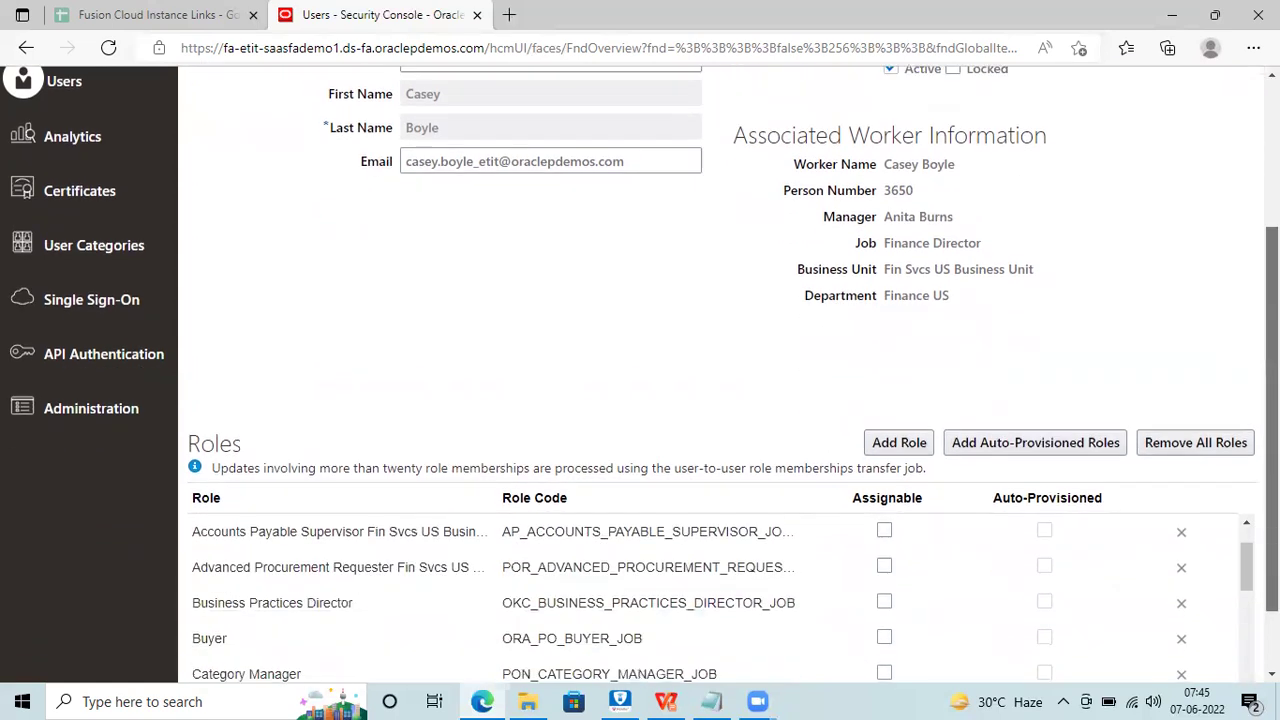
scroll(720, 380, "down", 1)
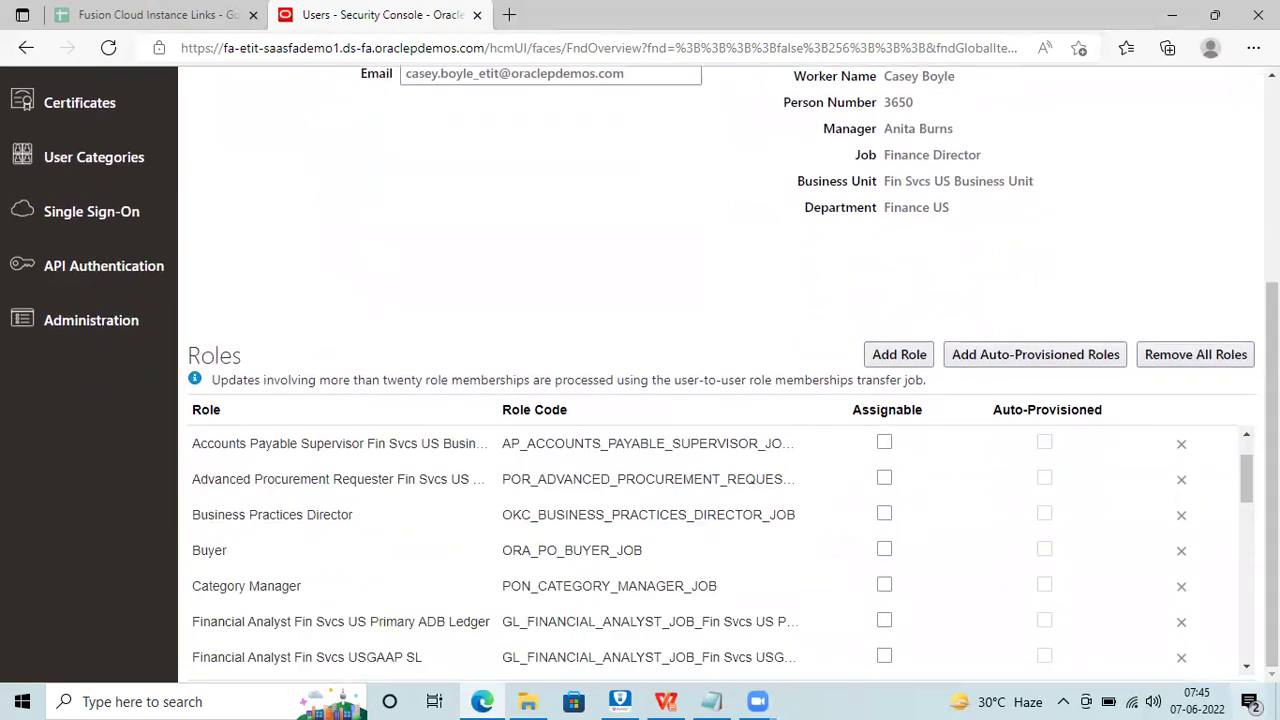
scroll(720, 540, "down", 3)
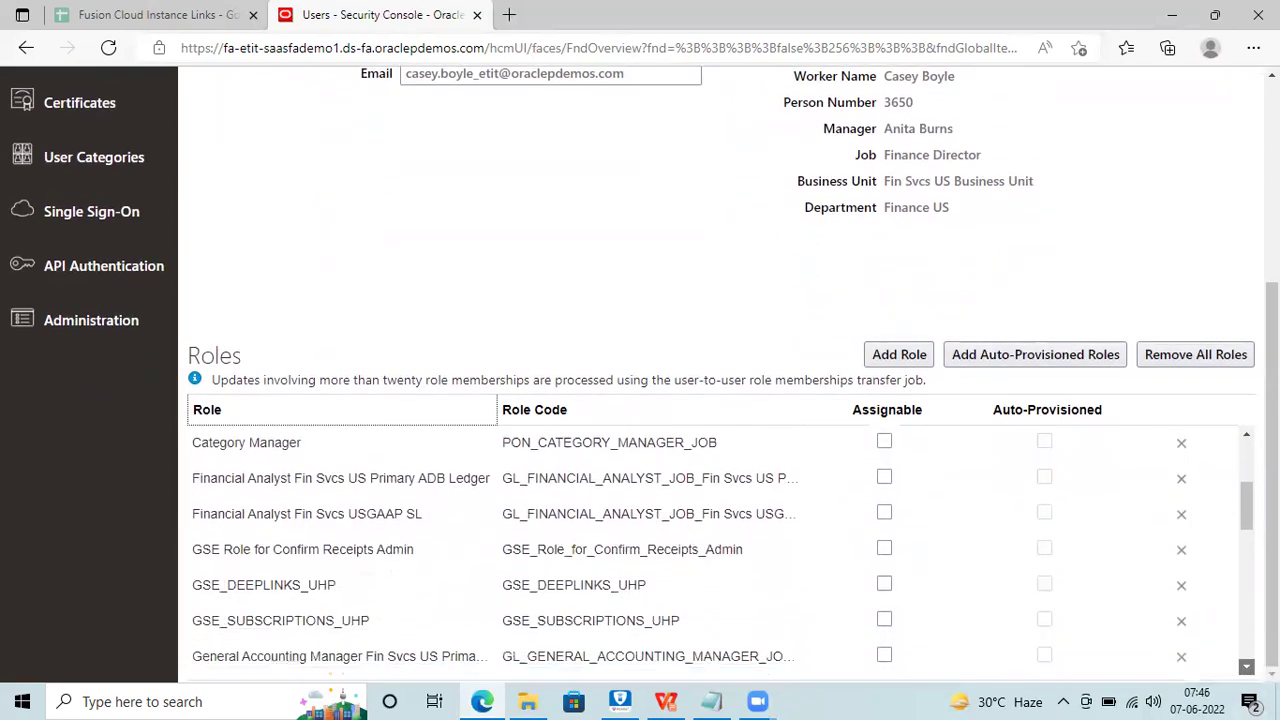
scroll(720, 540, "down", 5)
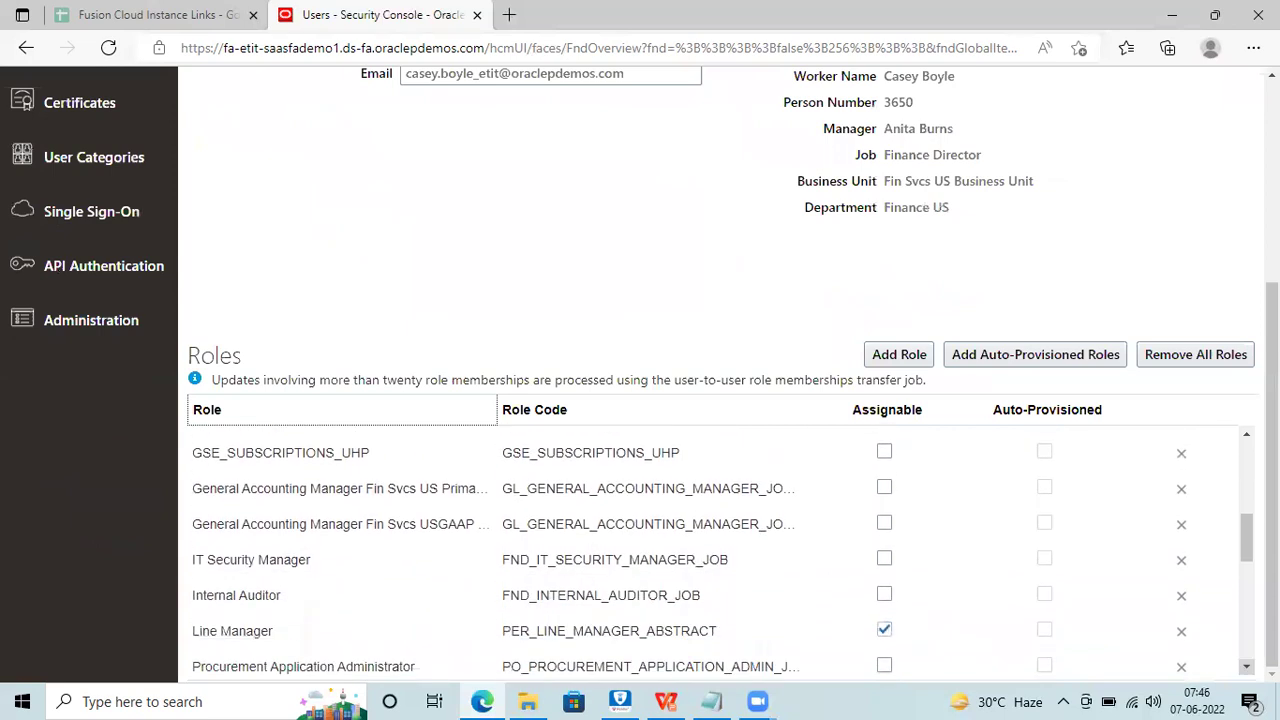
scroll(720, 540, "down", 4)
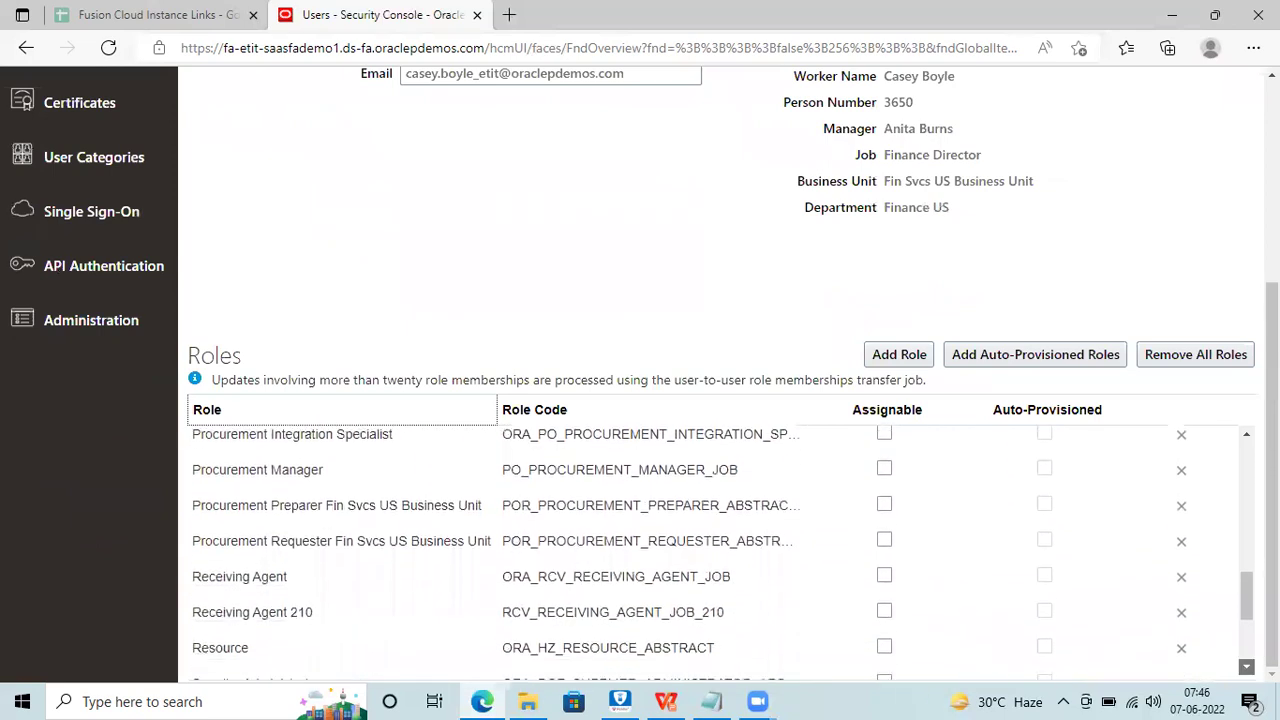
scroll(720, 540, "down", 3)
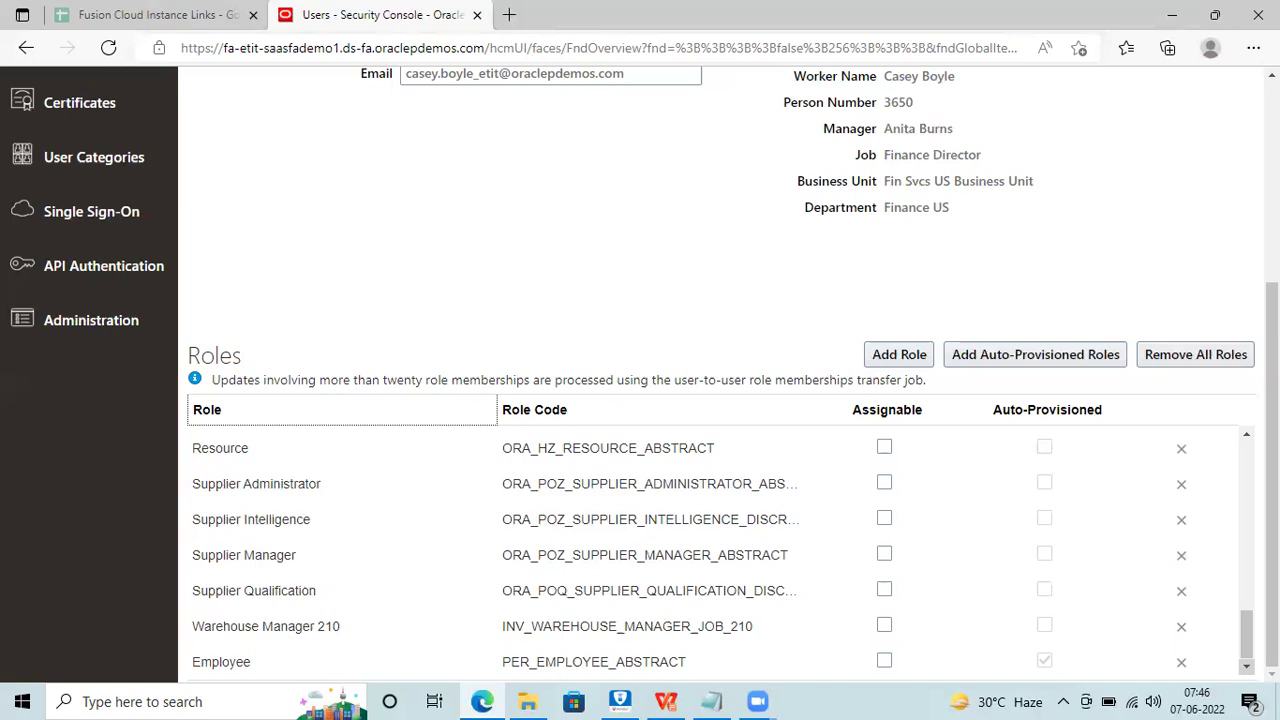
scroll(780, 574, "up", 3)
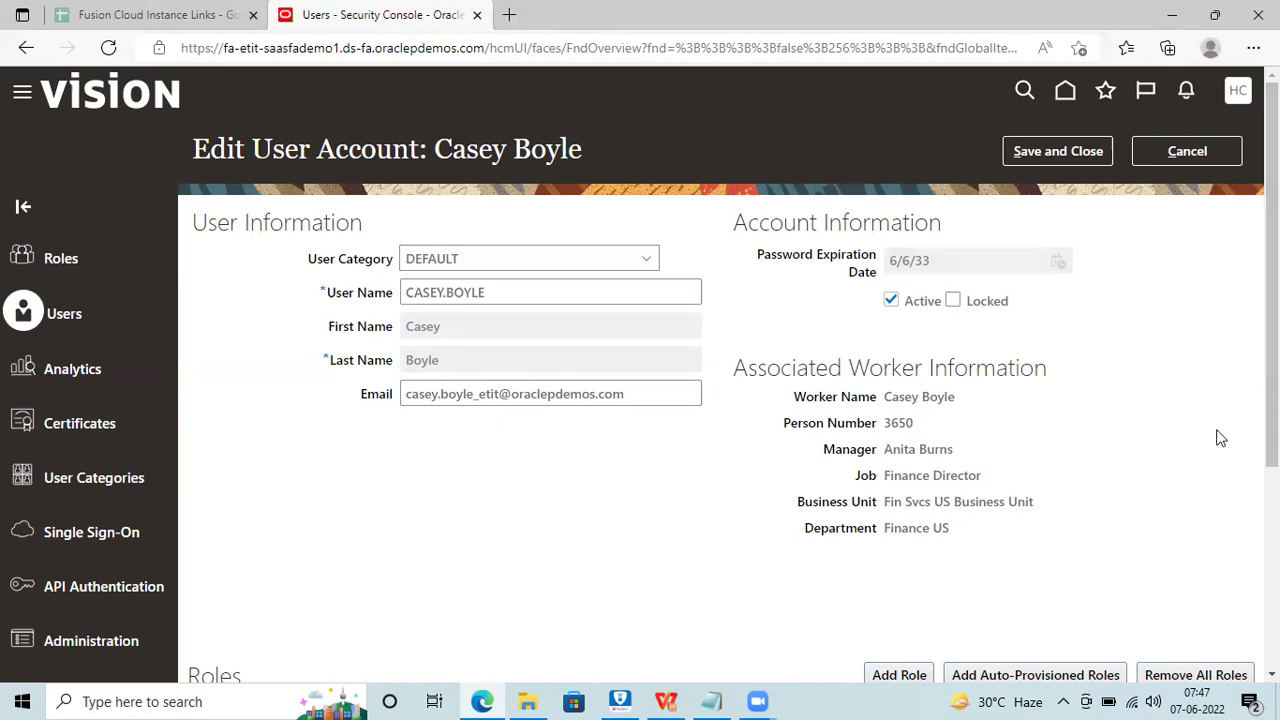
left_click(1190, 152)
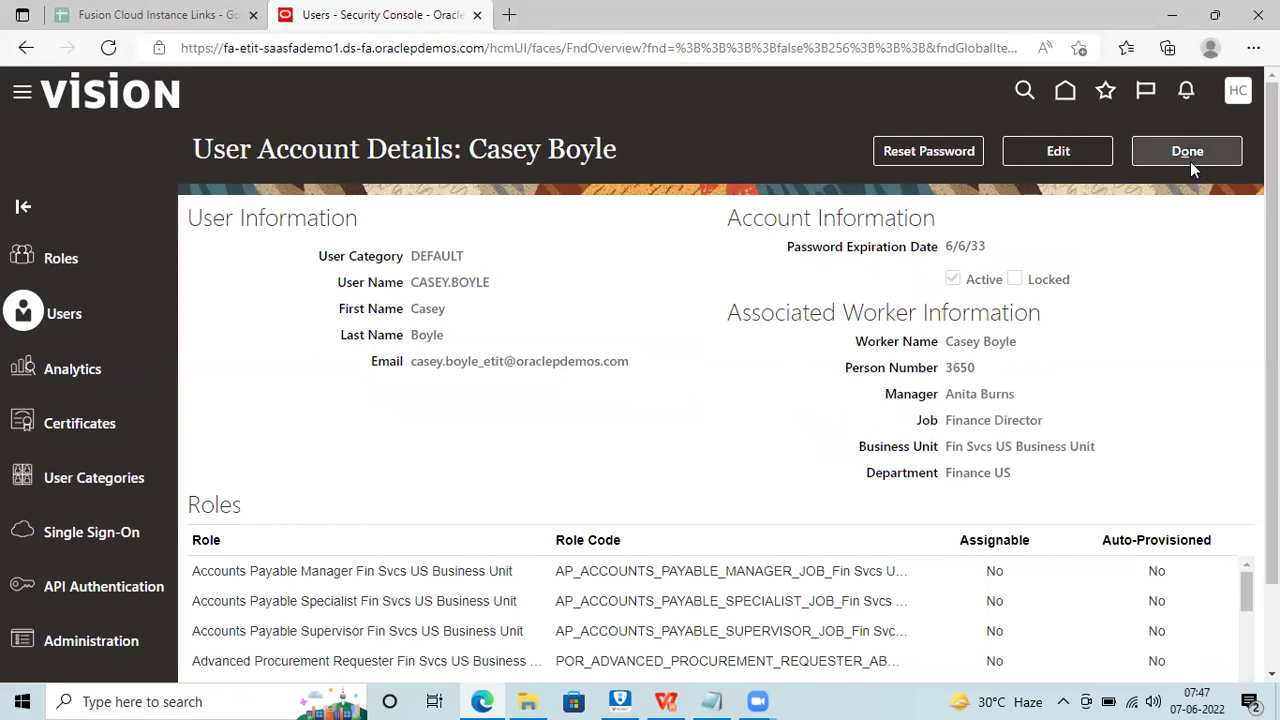
Review the automatic and manual options for resetting the finance director's password, then cancel the reset
left_click(937, 161)
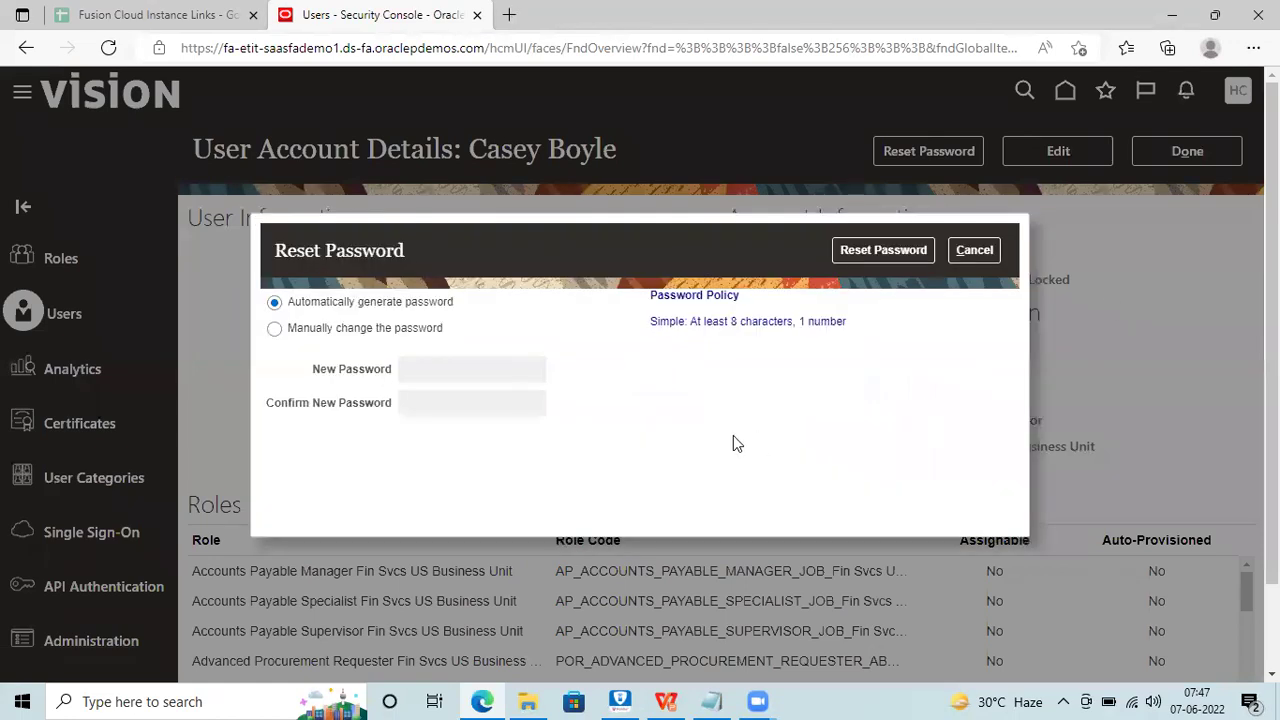
left_click(375, 332)
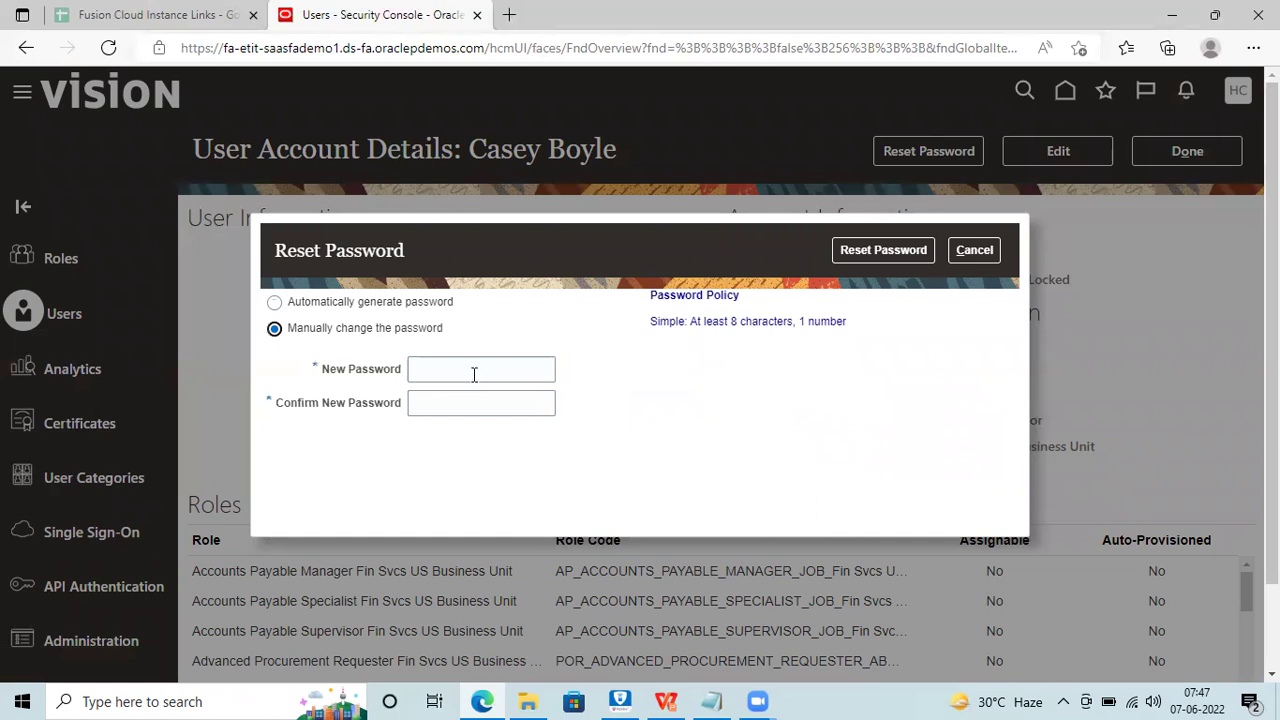
left_click(474, 369)
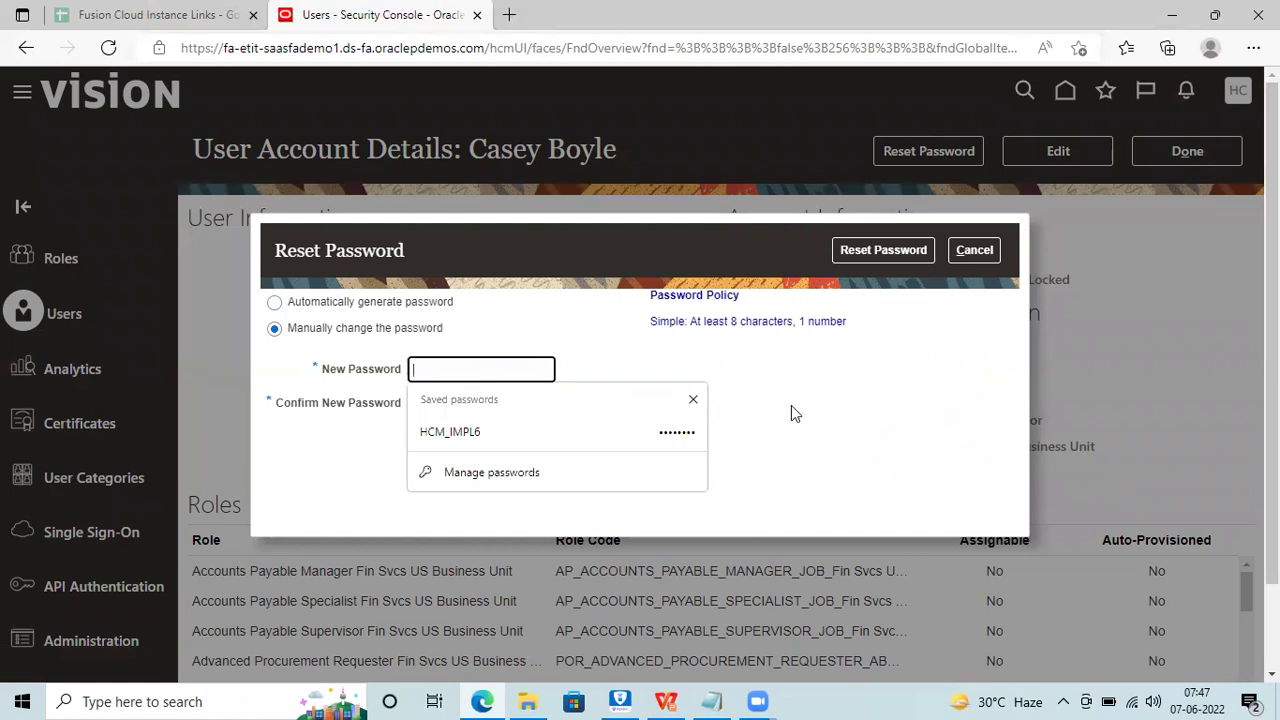
left_click(693, 401)
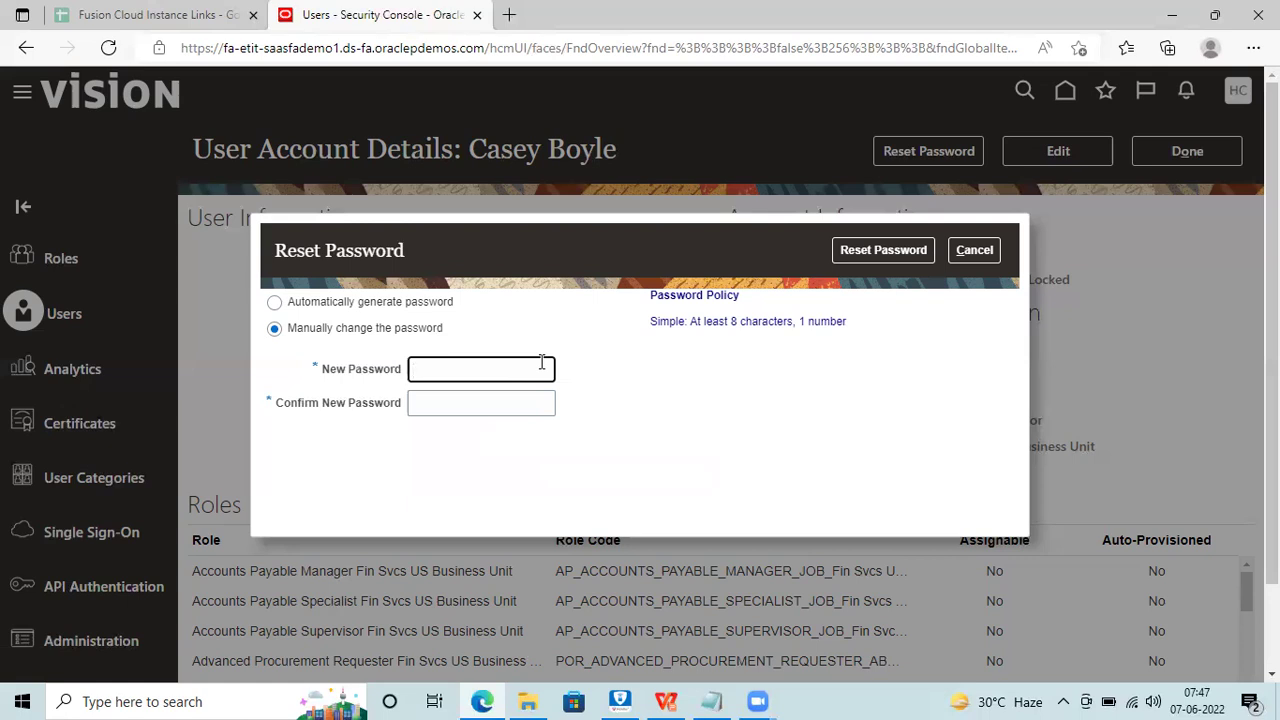
left_click(339, 310)
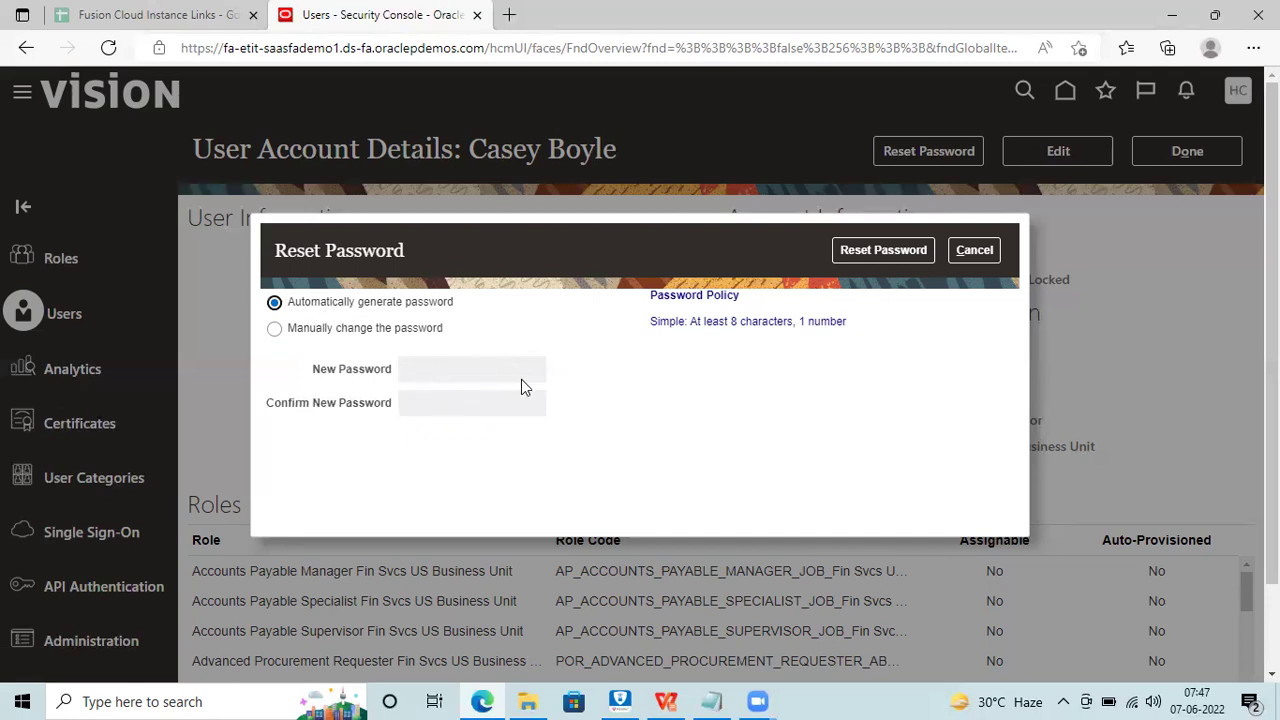
left_click(354, 330)
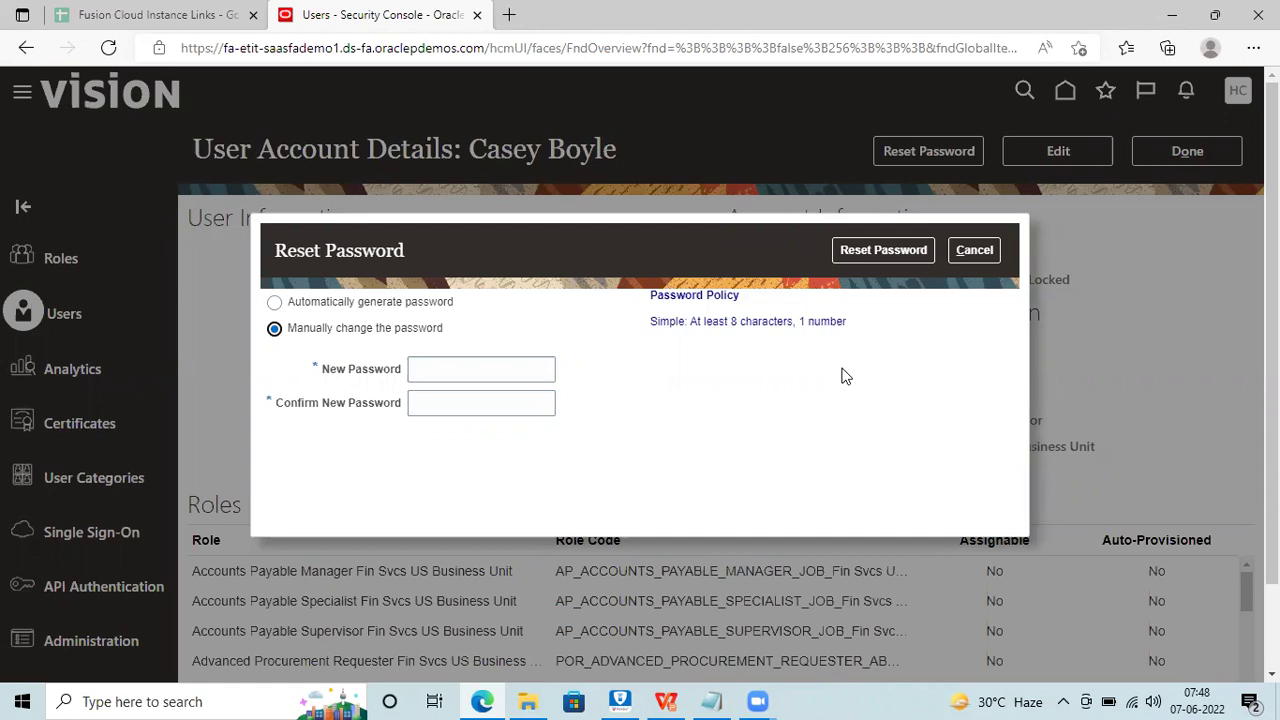
left_click(491, 373)
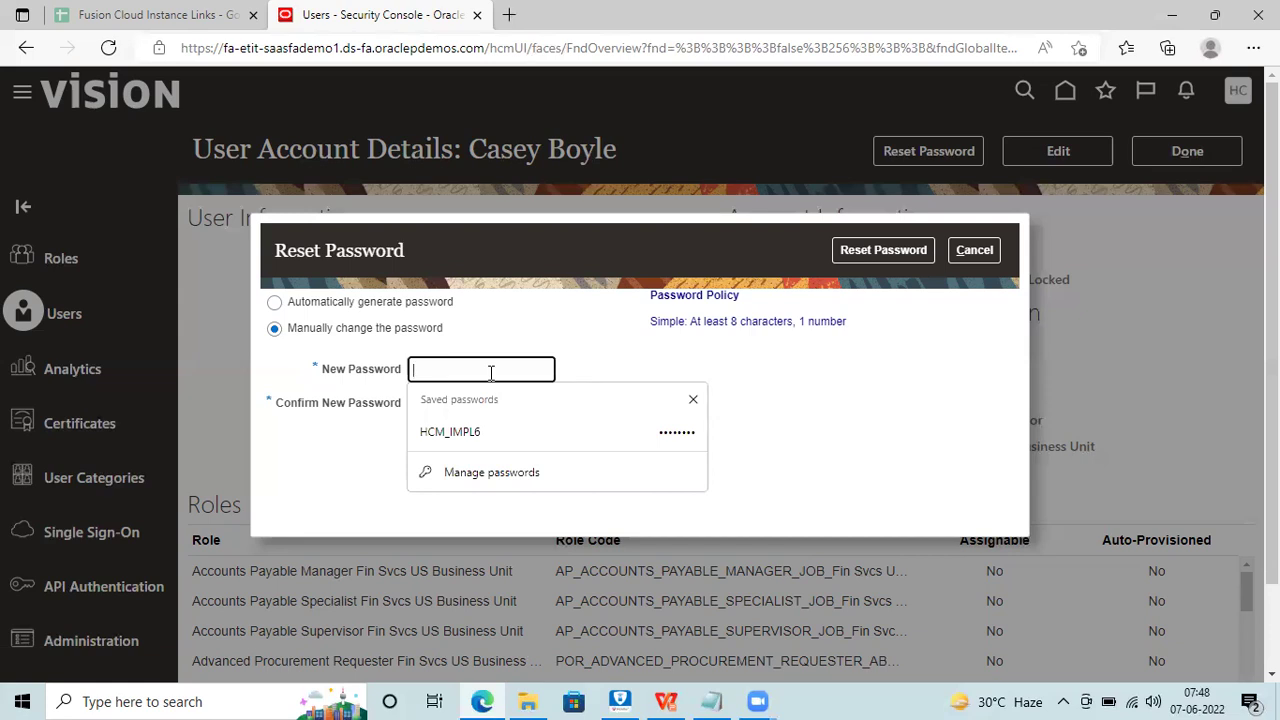
left_click(692, 402)
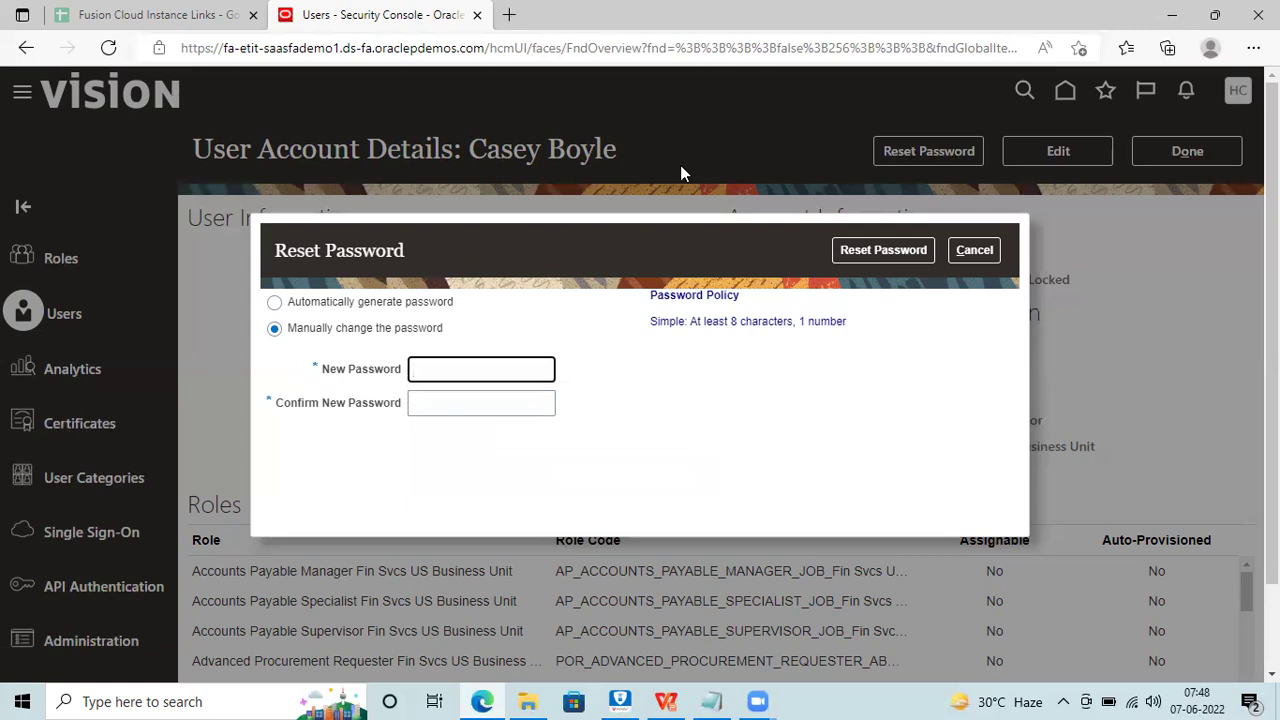
left_click(995, 251)
Sign out of Oracle Applications Cloud and confirm the single sign-off
left_click(1235, 148)
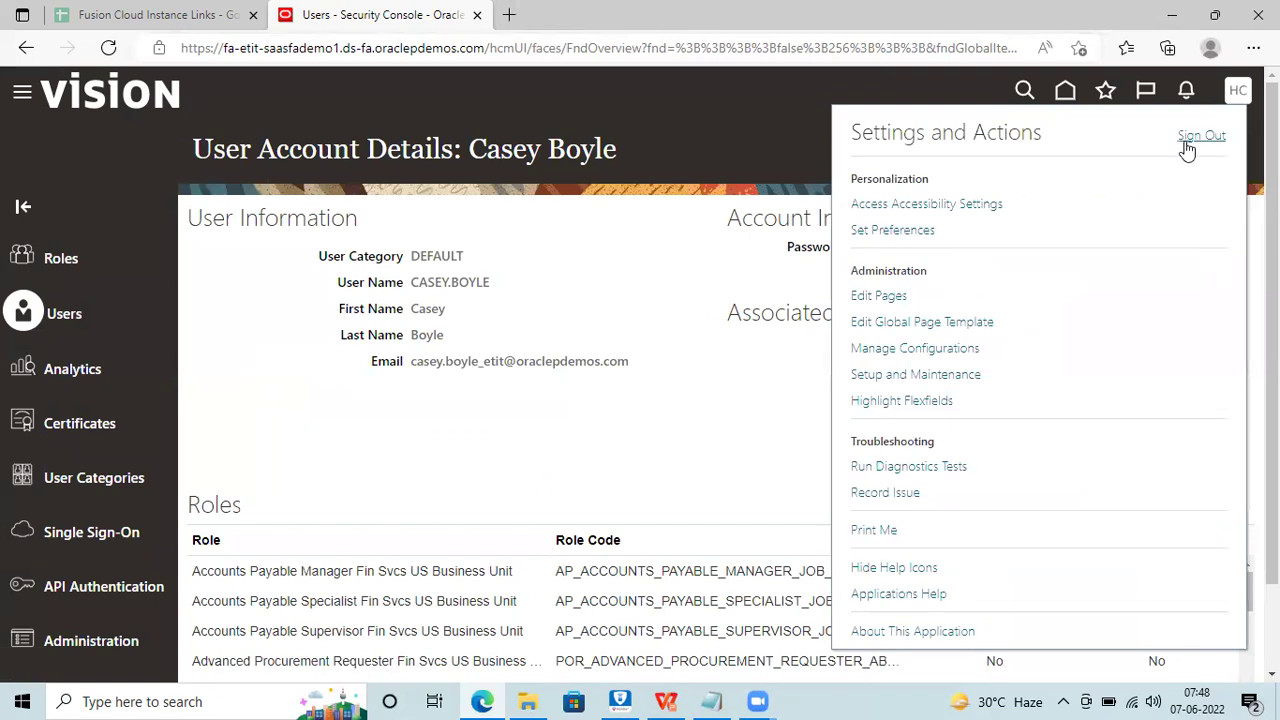
left_click(1196, 136)
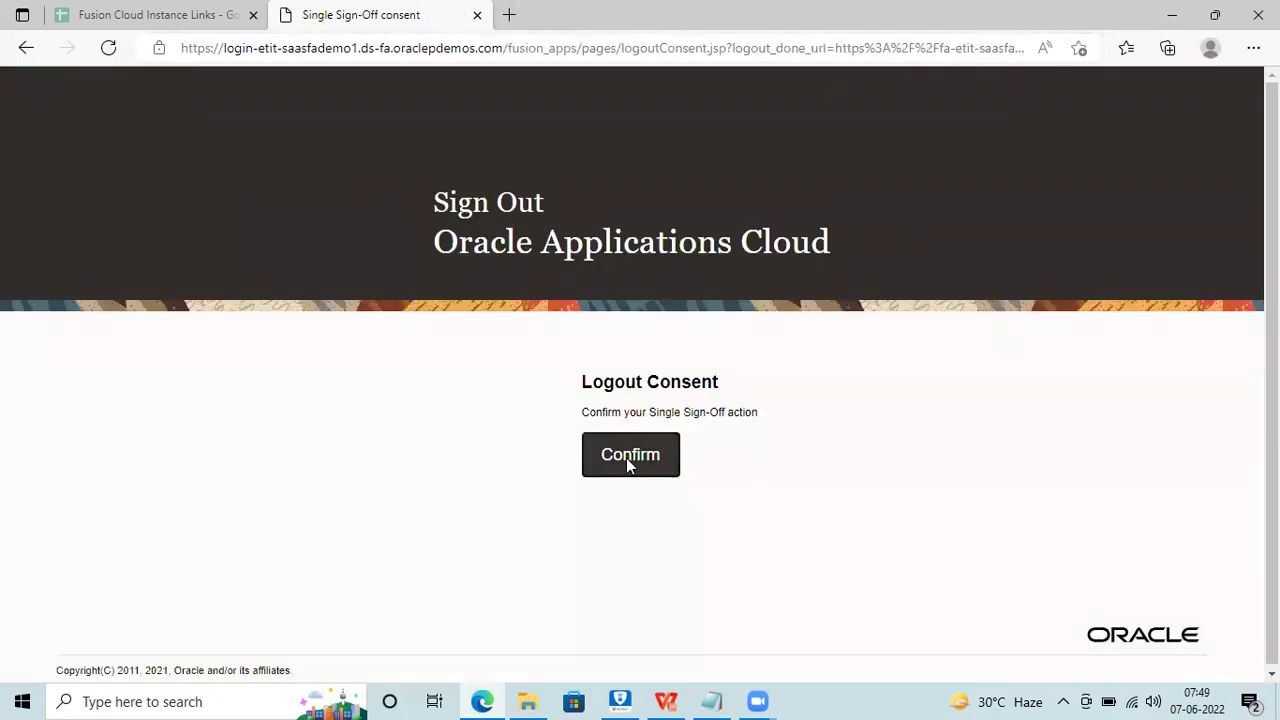
left_click(627, 458)
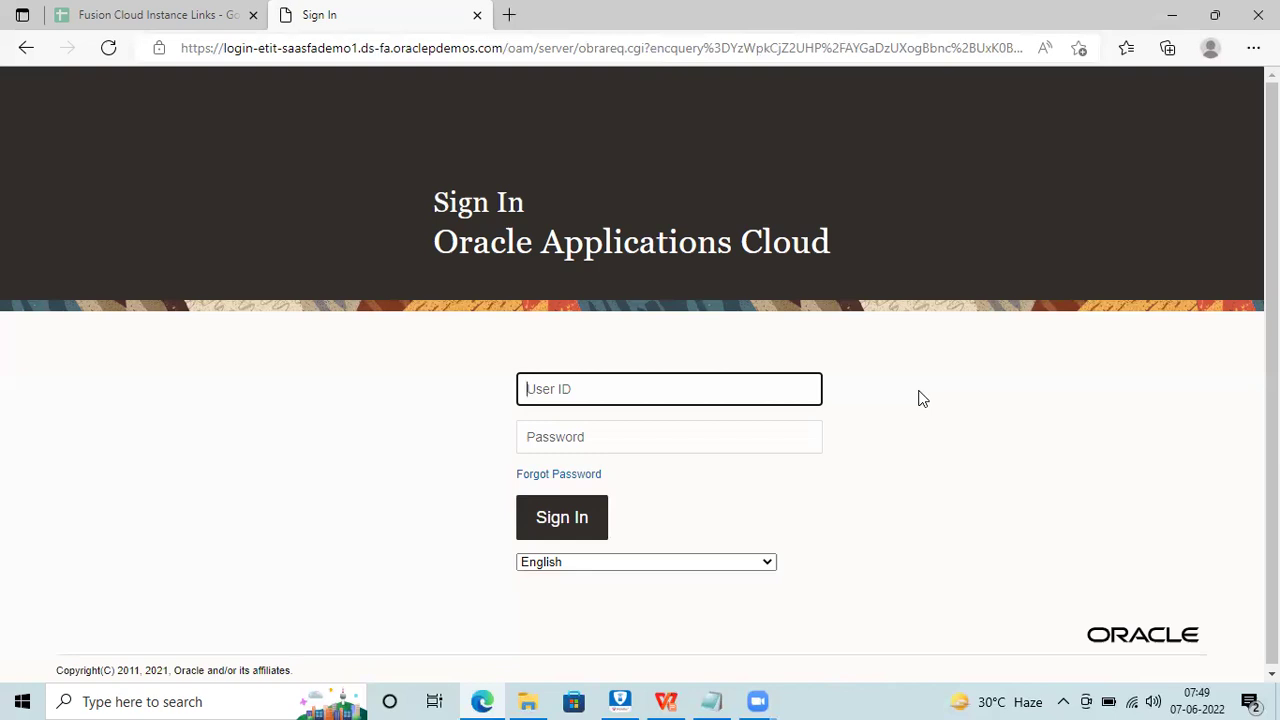
Copy the password for the green-highlighted instance from the Fusion Cloud Instance Links spreadsheet and return to the sign-in page
left_click(153, 10)
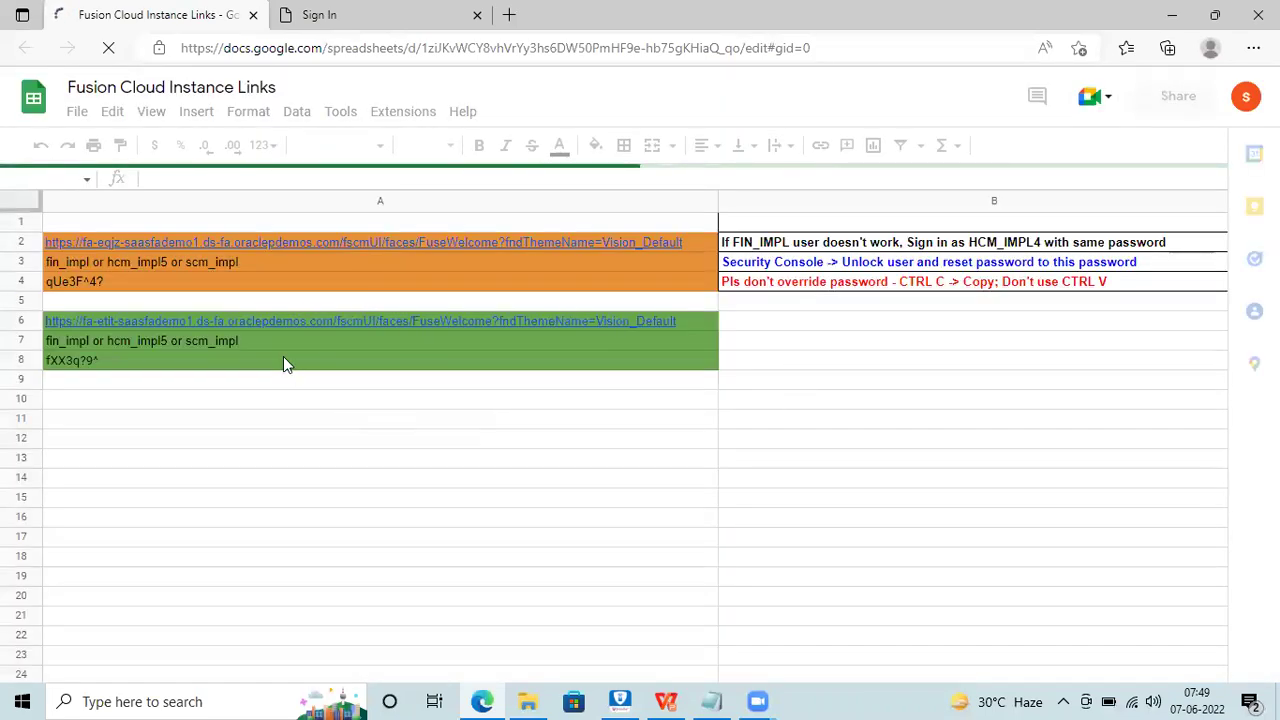
left_click(212, 362)
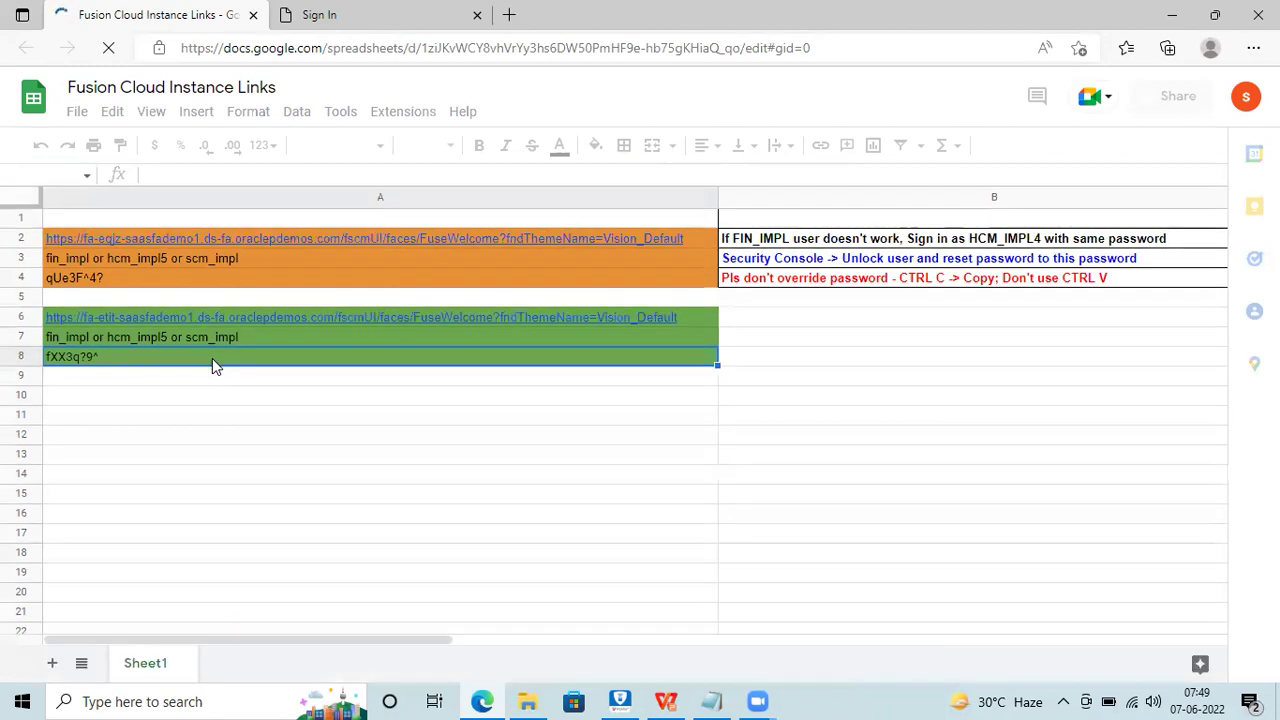
left_click(410, 12)
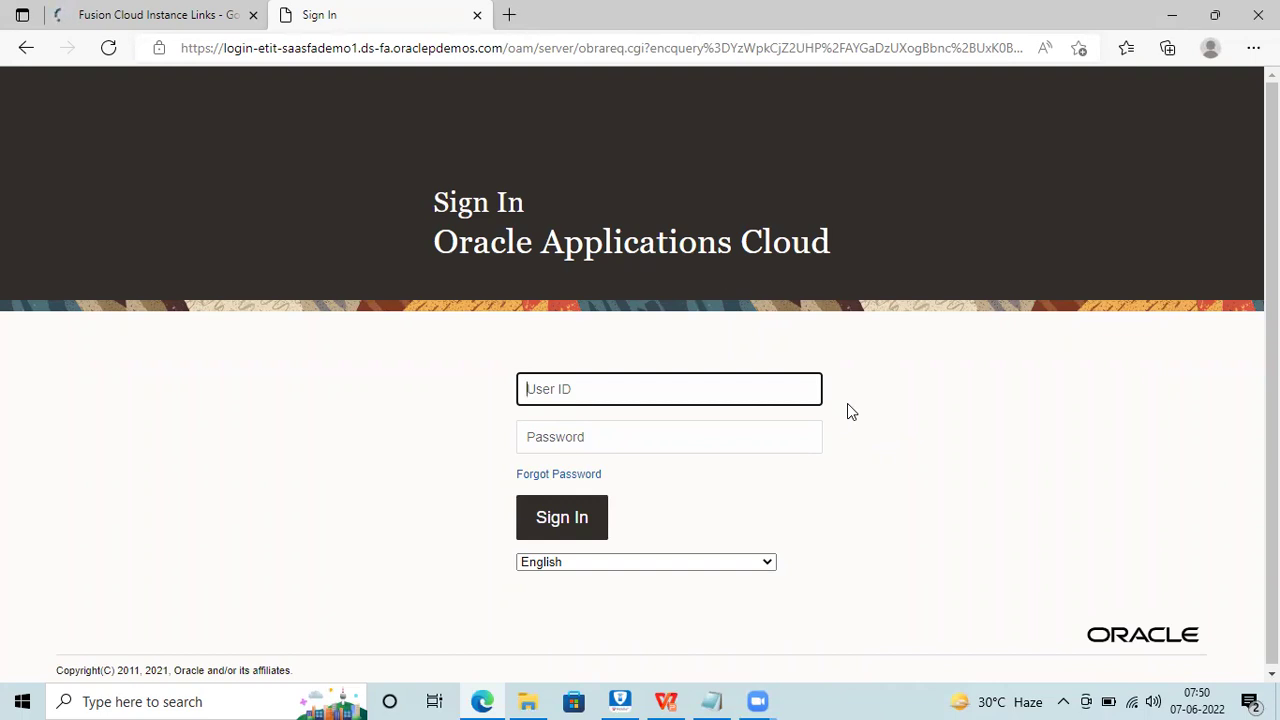
Sign in with the user ID HCM_IMPL6 and the account password, and dismiss the offer to save the password
type("HCM_IMPL6")
key("Tab")
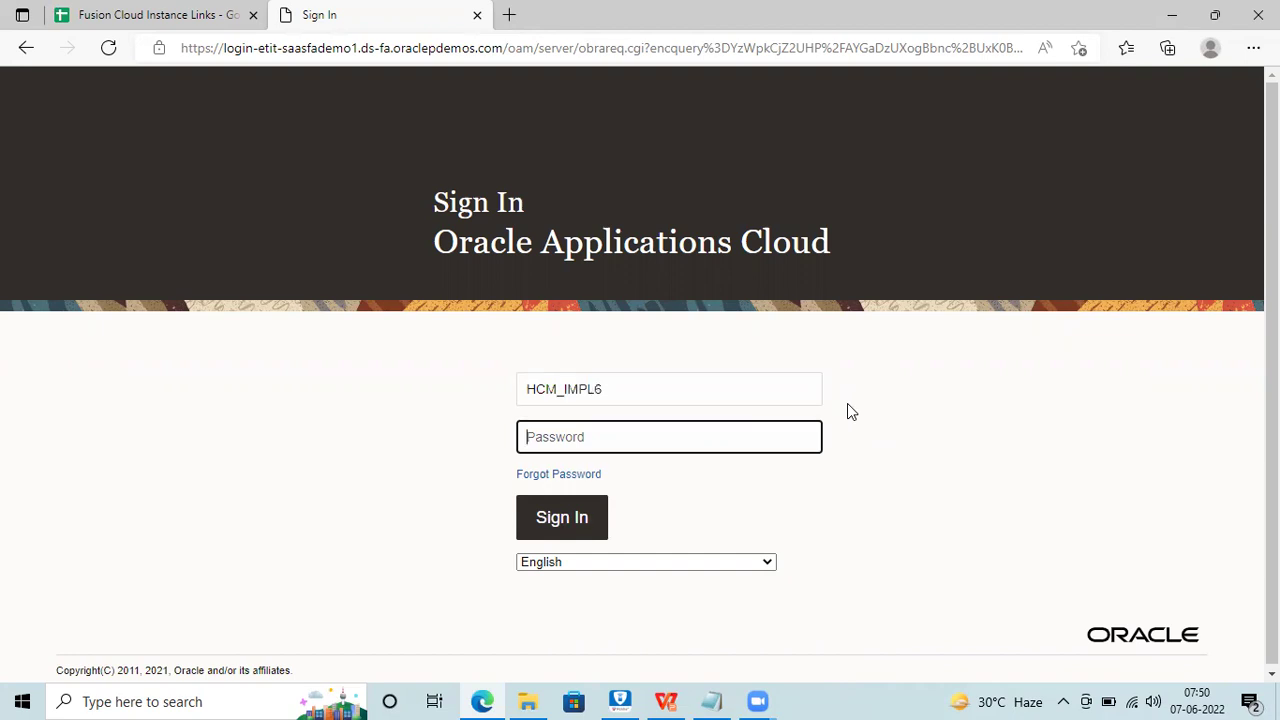
type("********")
left_click(557, 525)
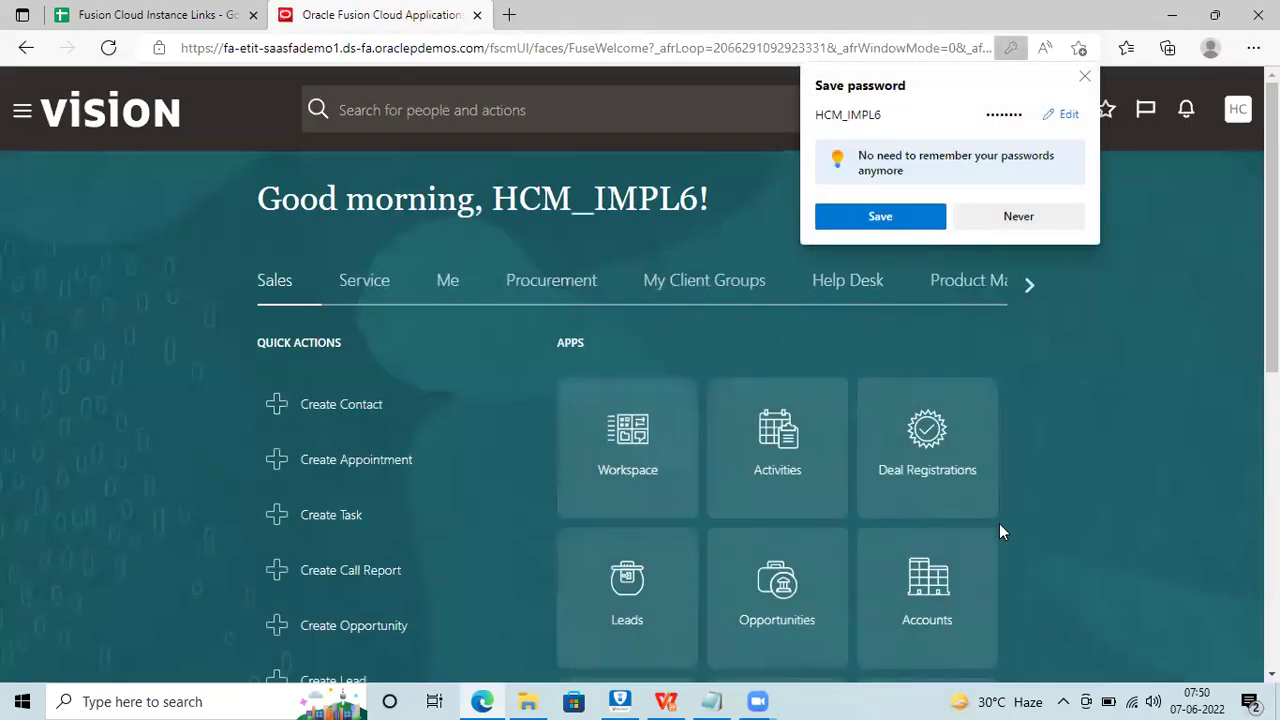
left_click(1084, 77)
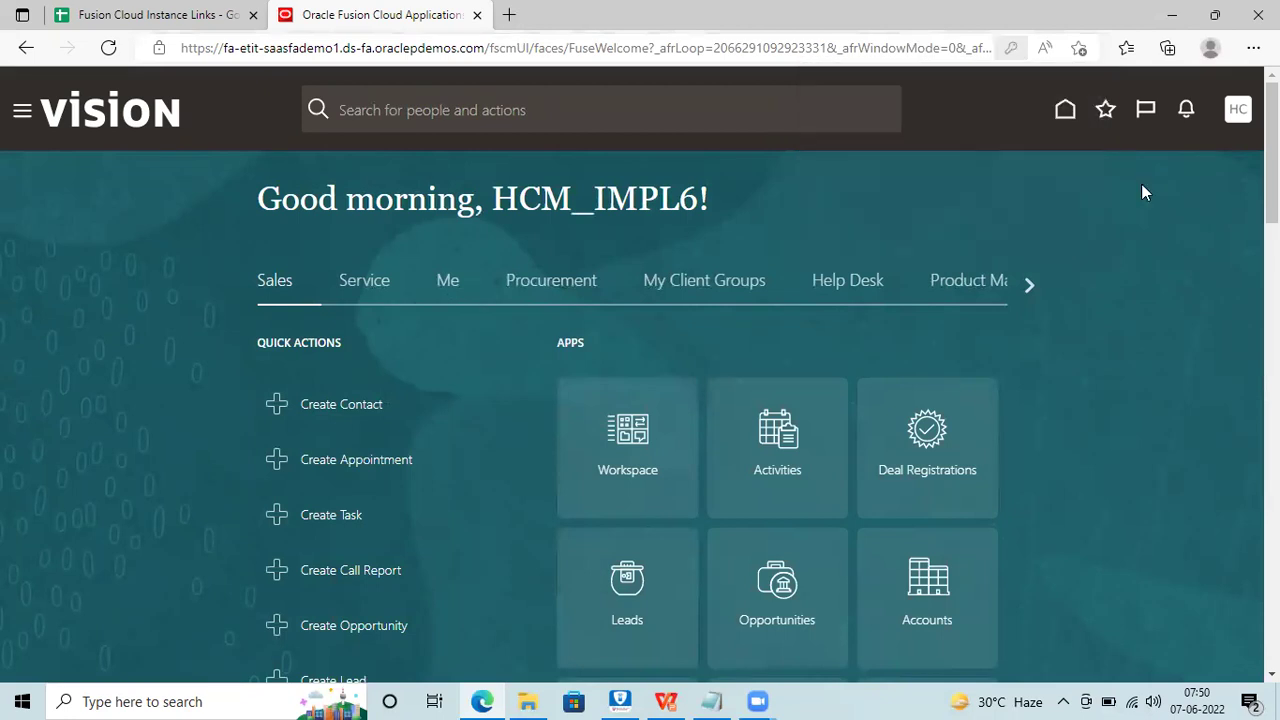
Look over the home page's apps and navigation groups, and check the sign-in notes in the Fusion Cloud Instance Links spreadsheet
scroll(1179, 248, "down", 3)
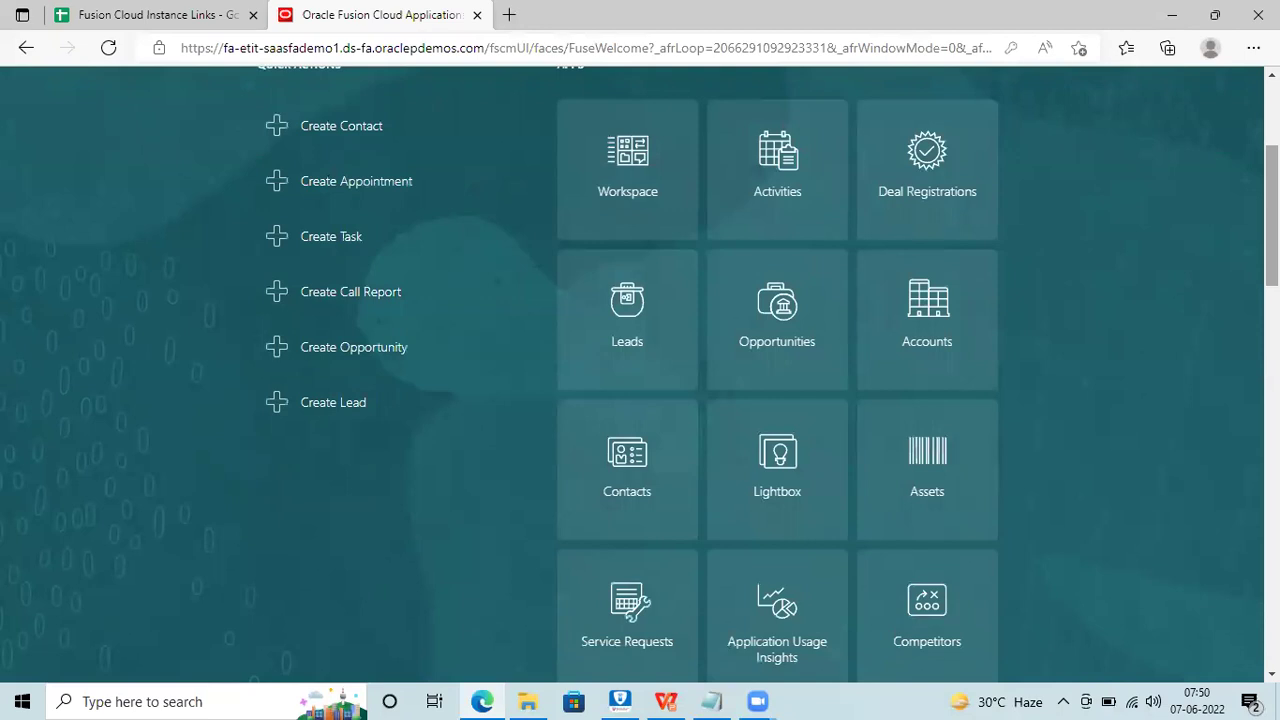
scroll(1018, 285, "up", 3)
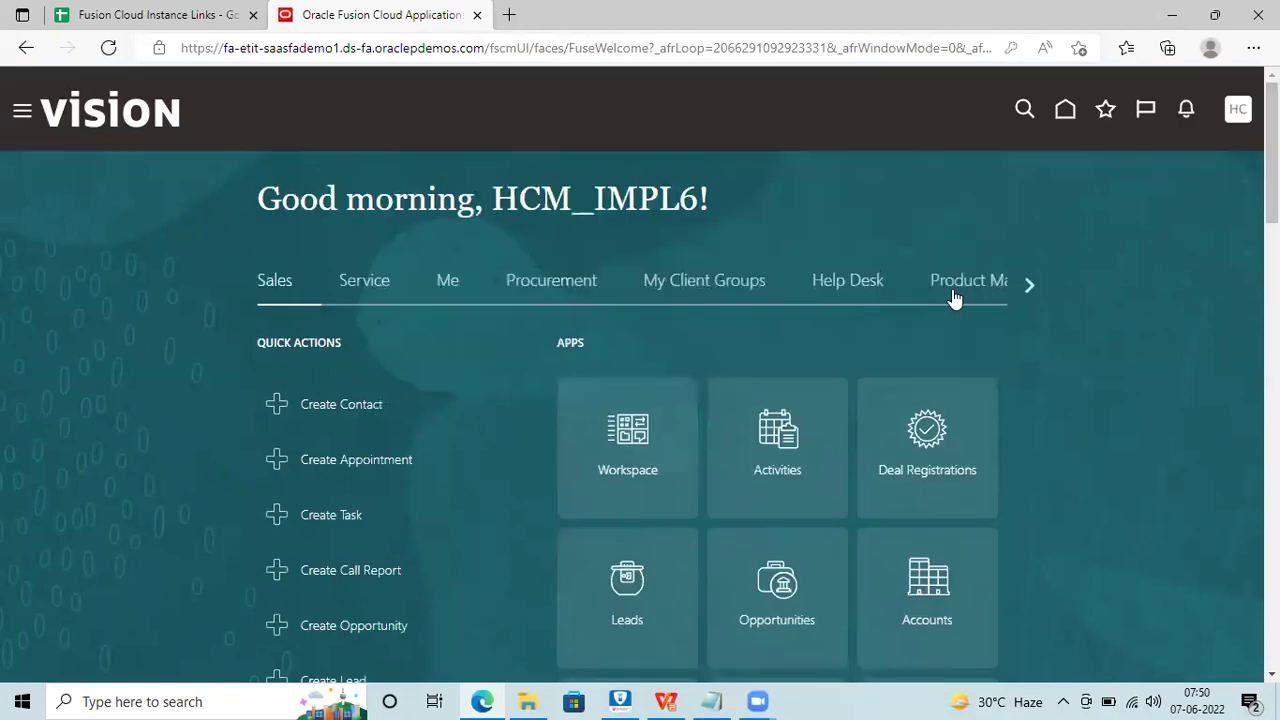
left_click(1028, 287)
left_click(1028, 287)
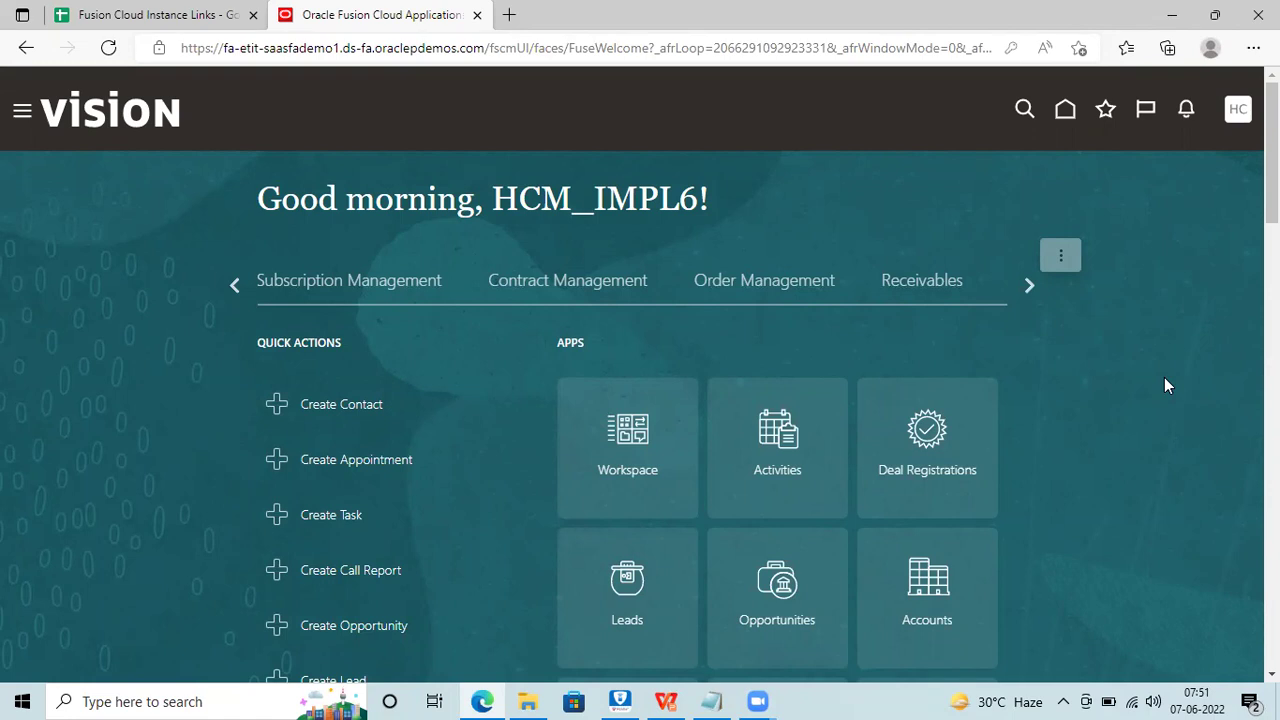
left_click(104, 14)
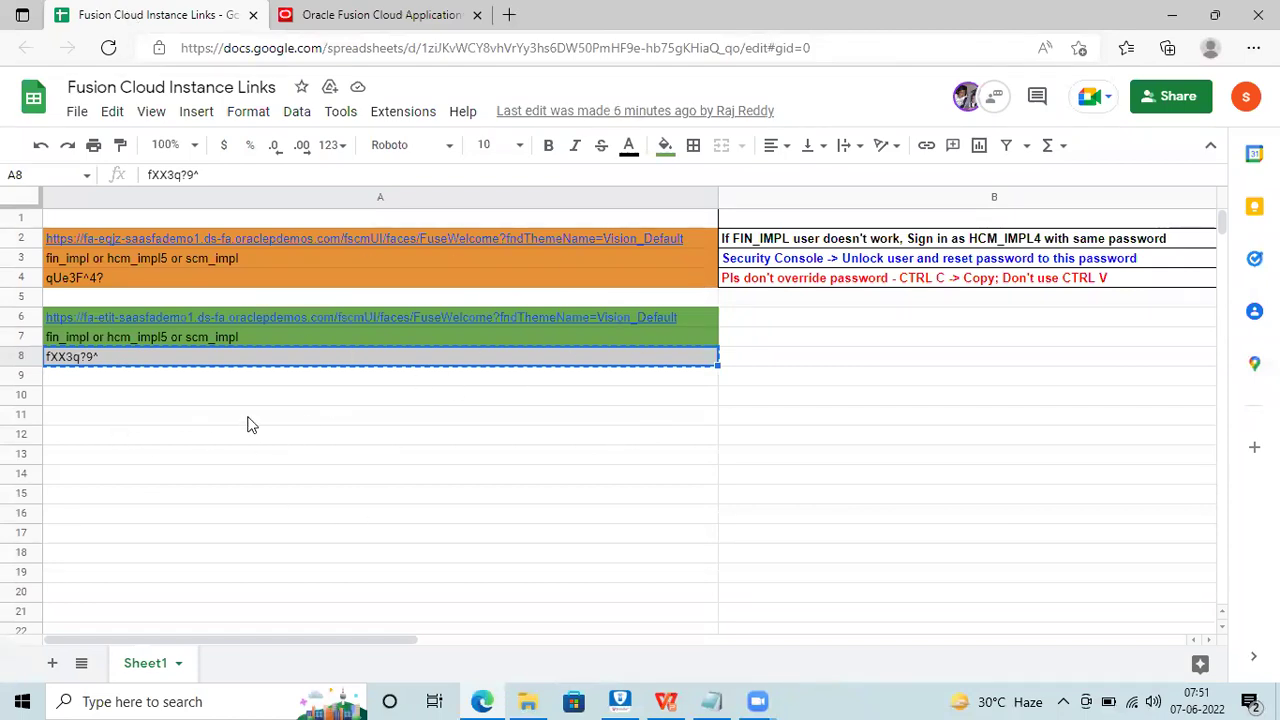
left_click(341, 10)
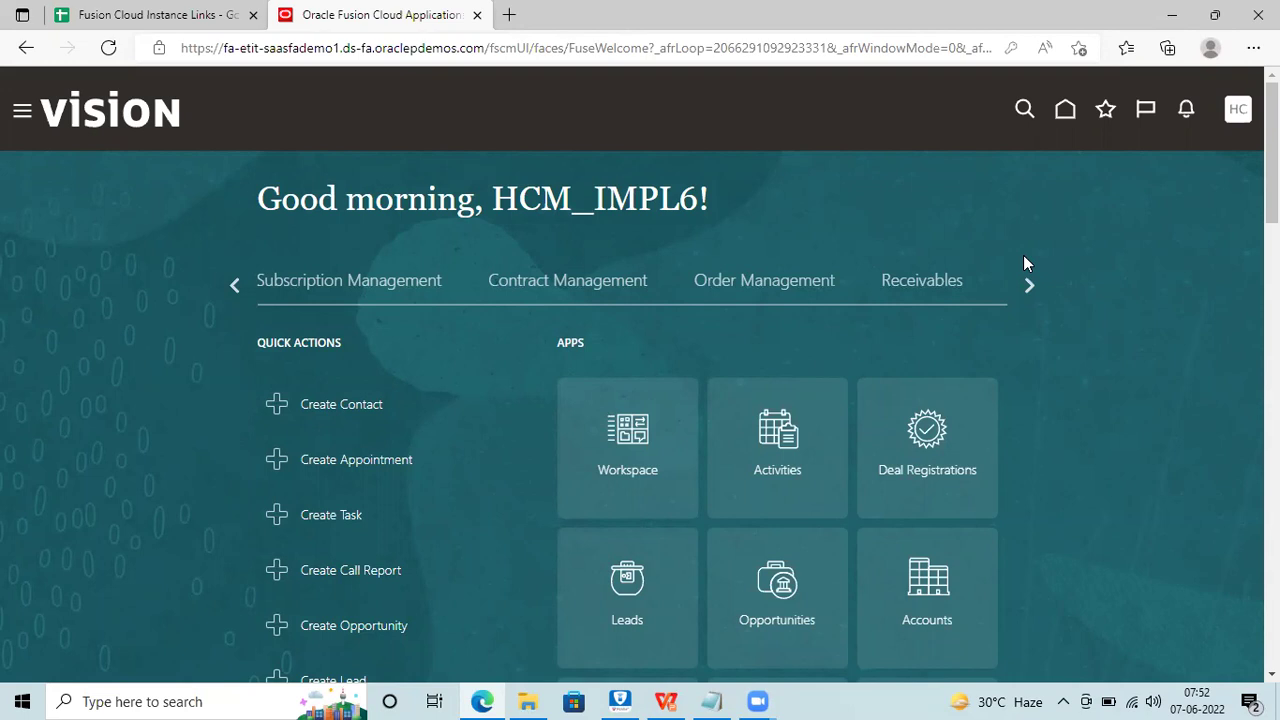
Open the Security Console from the Tools group and dismiss its warning
left_click(1026, 288)
left_click(1026, 288)
left_click(1026, 288)
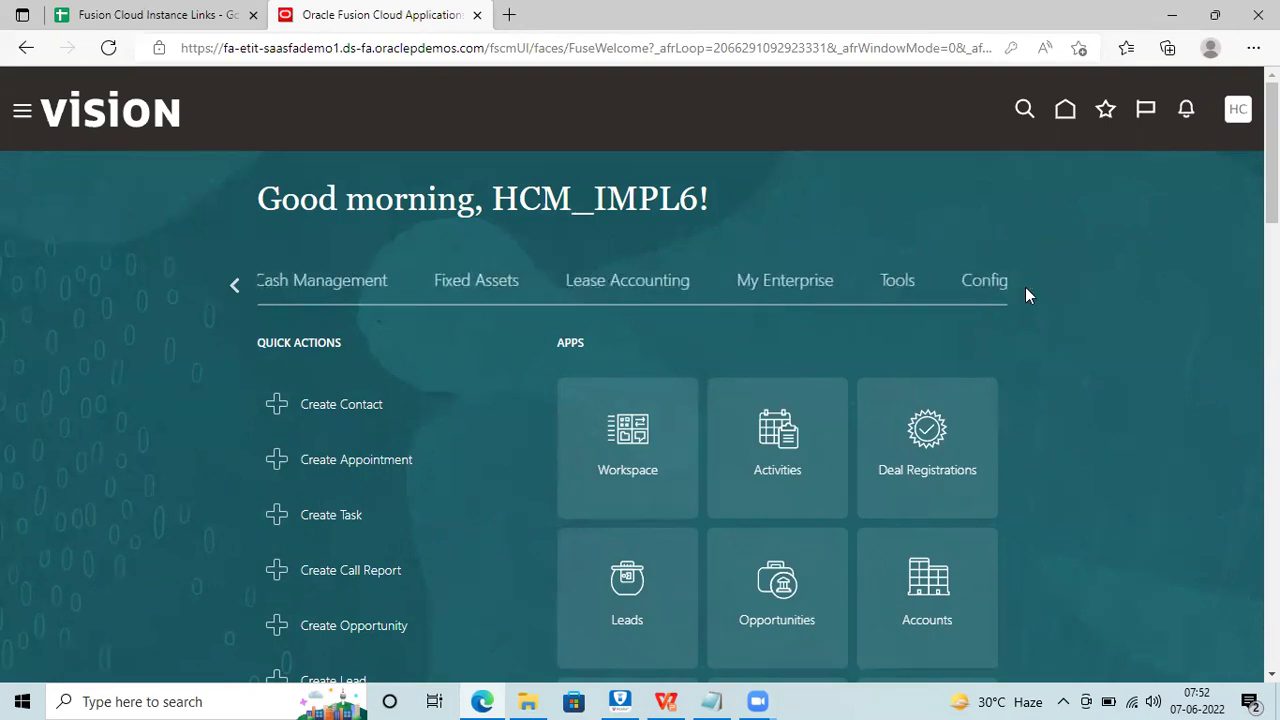
left_click(238, 283)
left_click(902, 280)
left_click(903, 600)
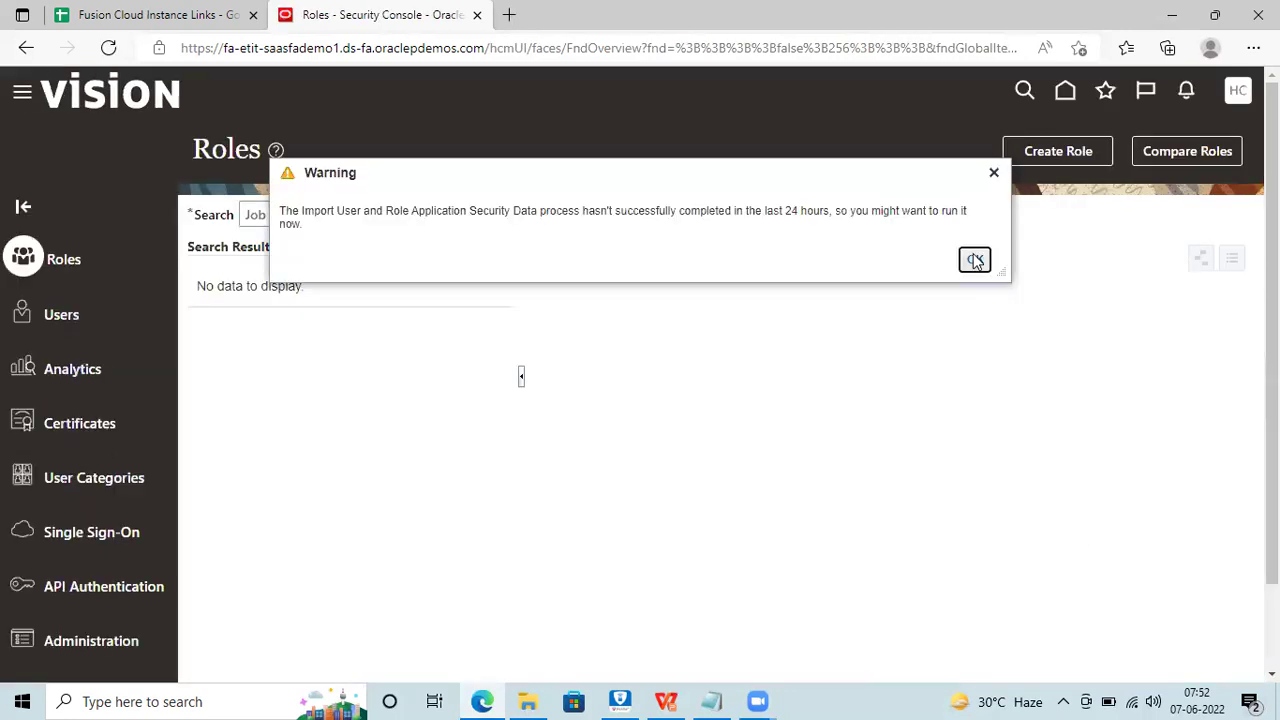
left_click(975, 260)
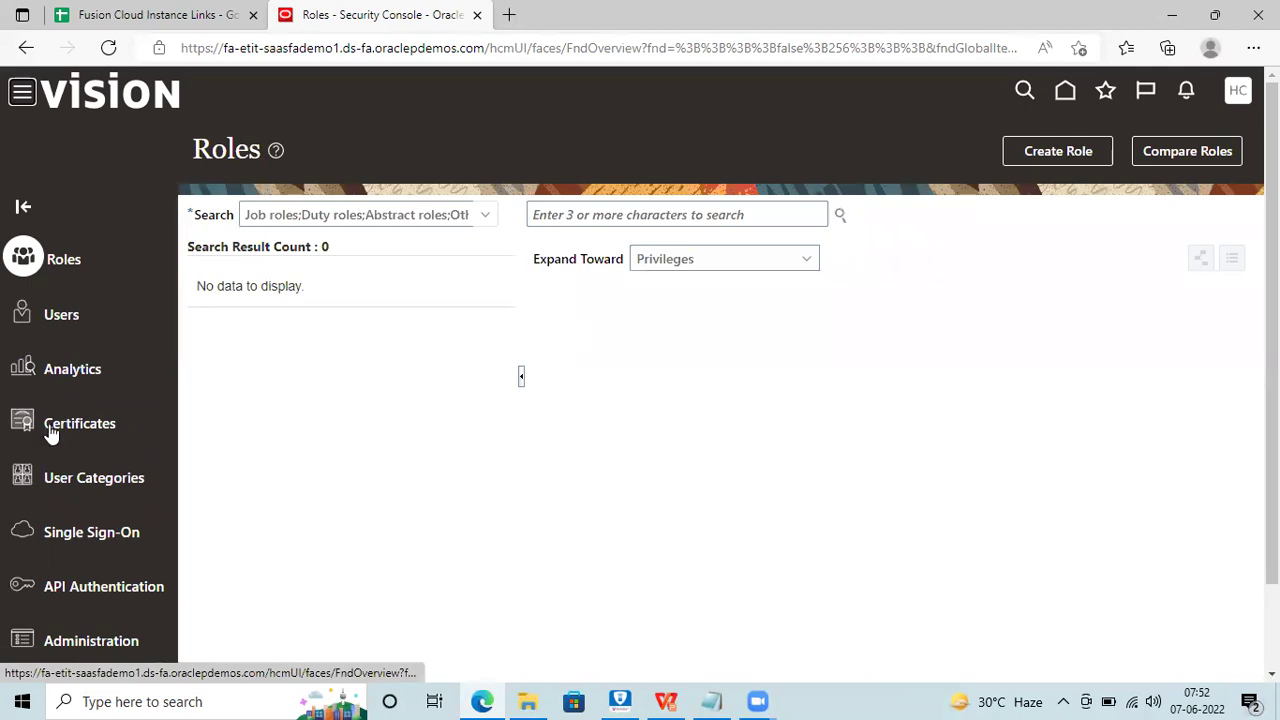
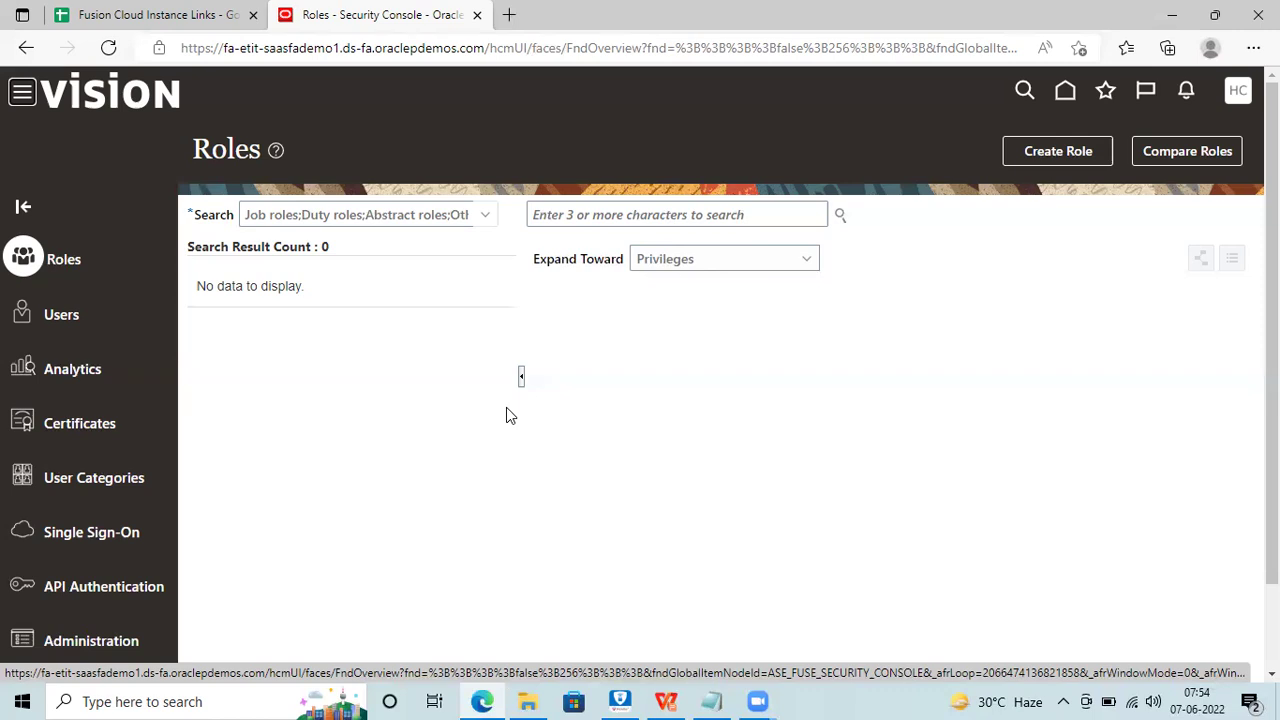
Return to the home page and display the apps and quick actions of the Order Management group
left_click(124, 118)
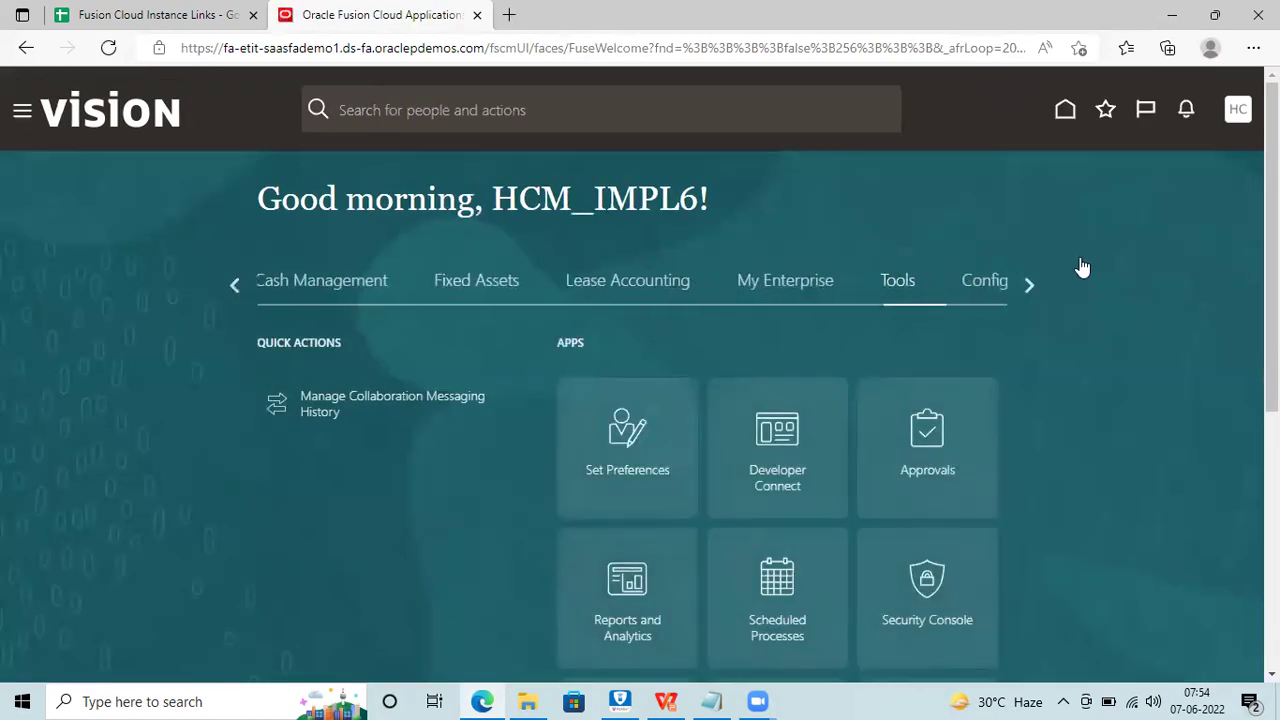
left_click(233, 285)
left_click(234, 283)
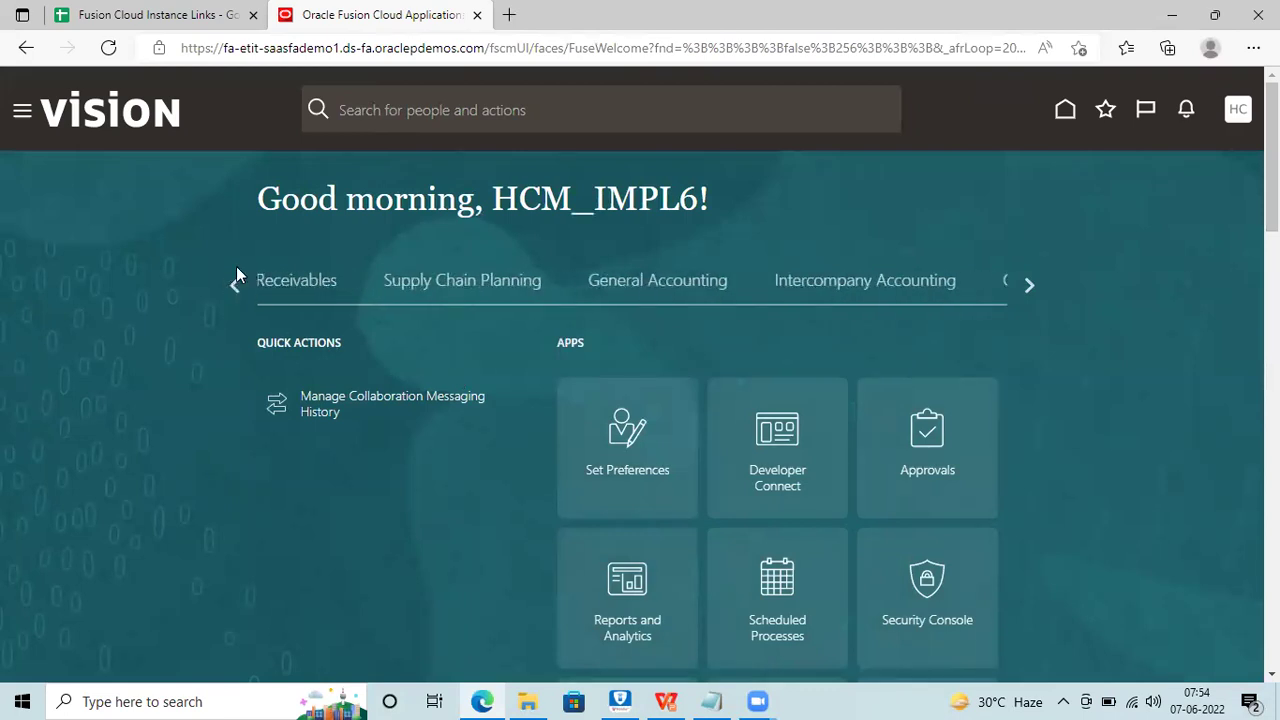
left_click(236, 284)
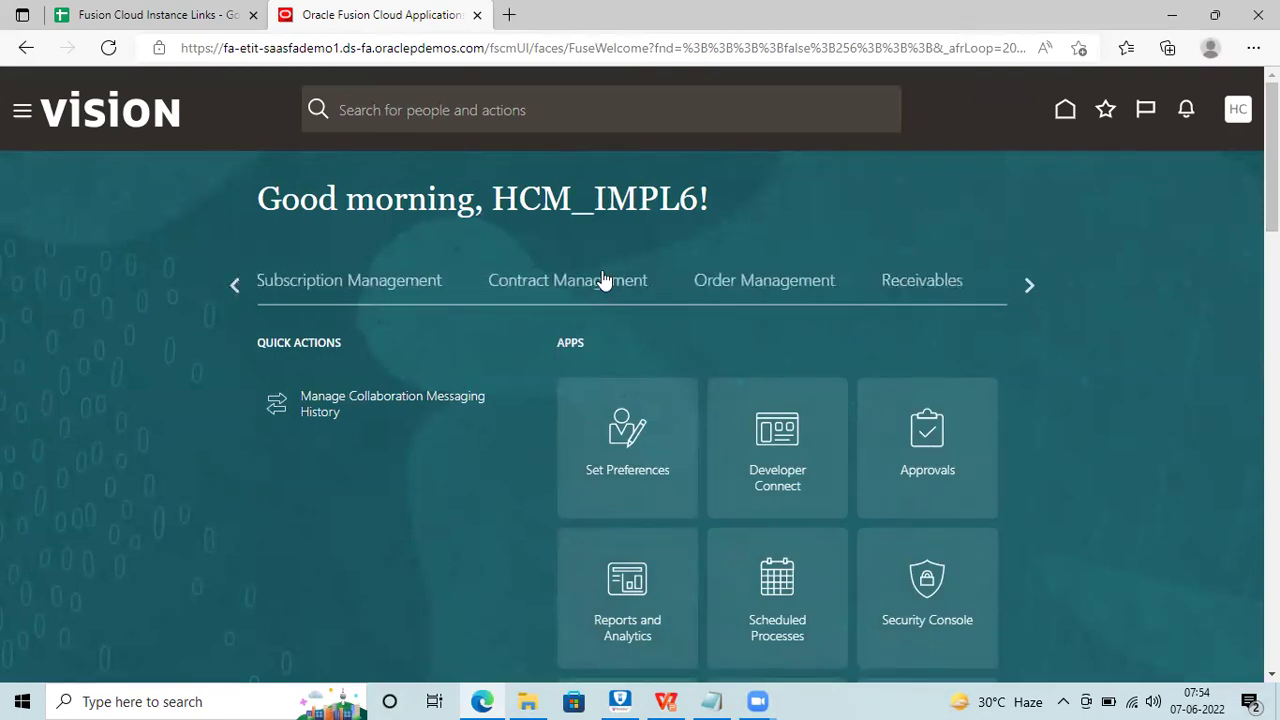
left_click(787, 290)
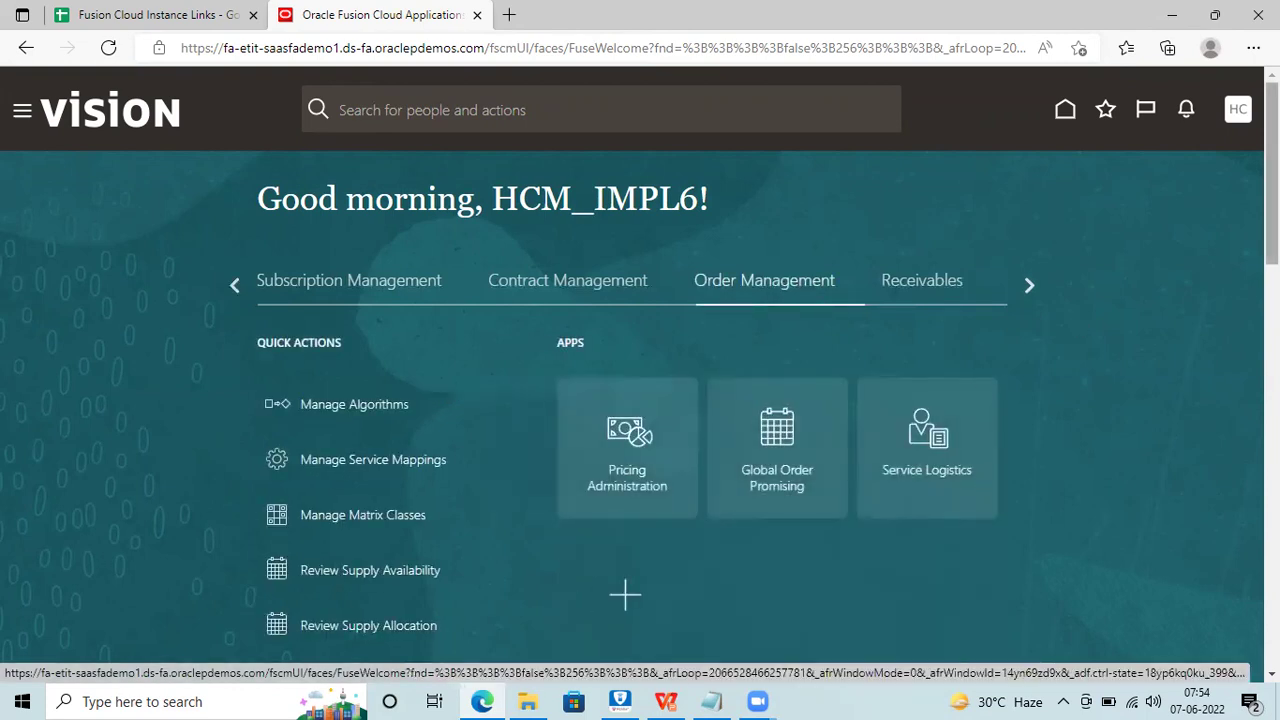
Try to open Purchase Requisitions from the Procurement group, dismiss the error, and return to the home page
left_click(234, 284)
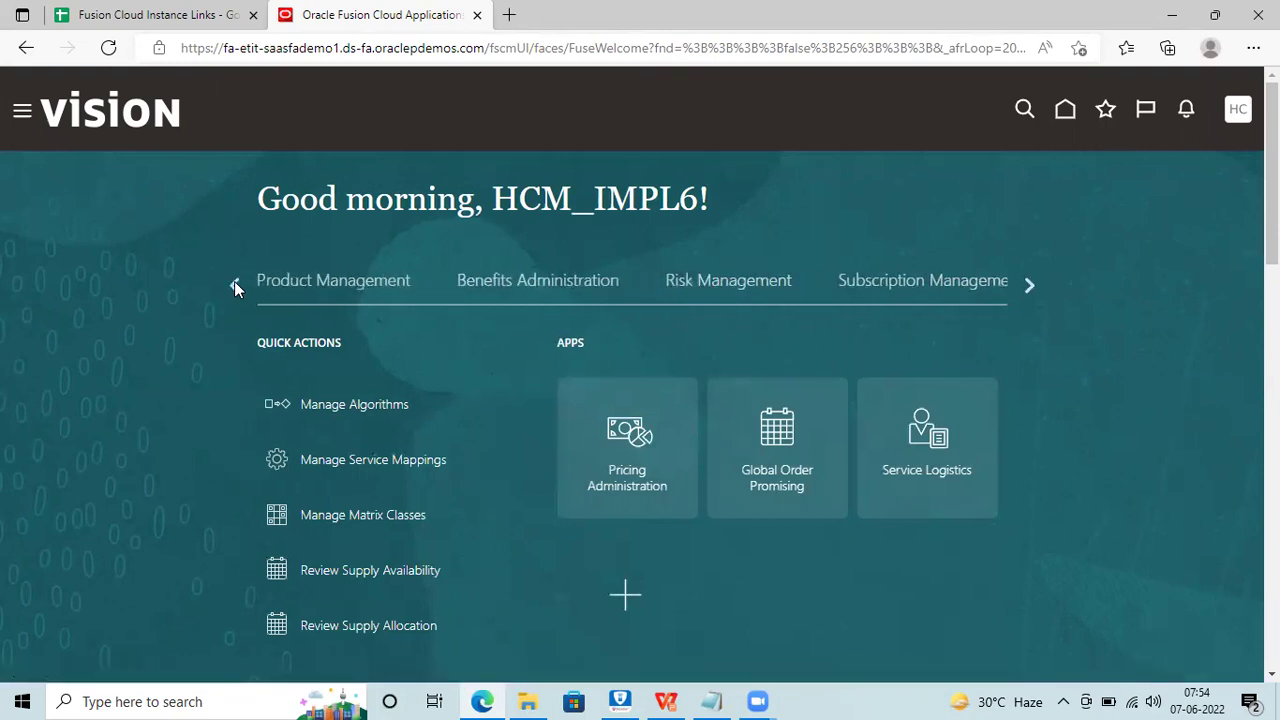
left_click(234, 285)
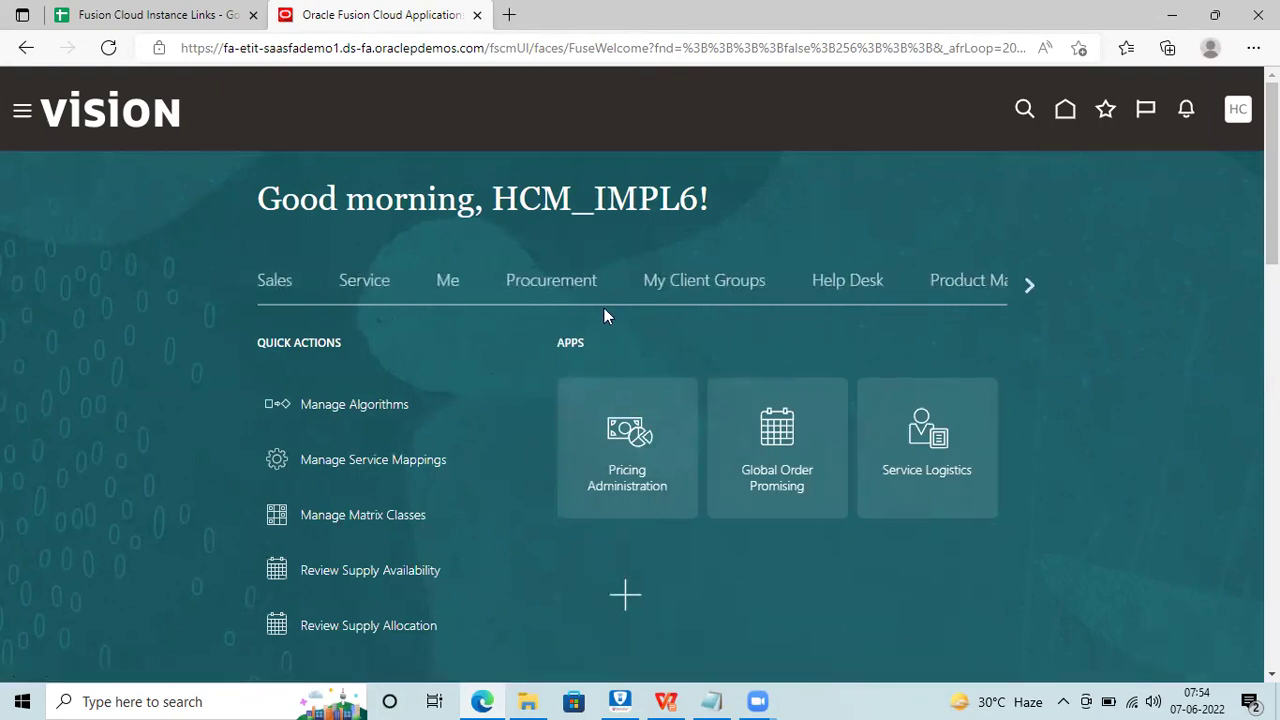
left_click(571, 284)
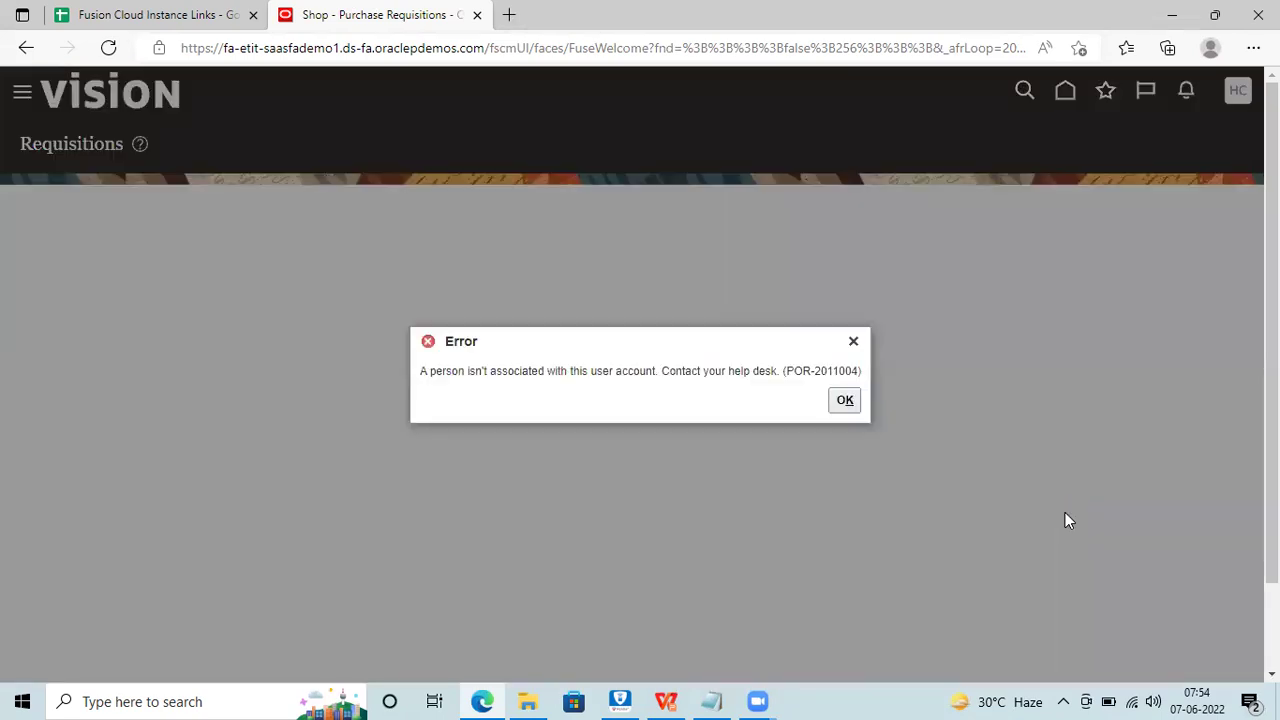
left_click(853, 400)
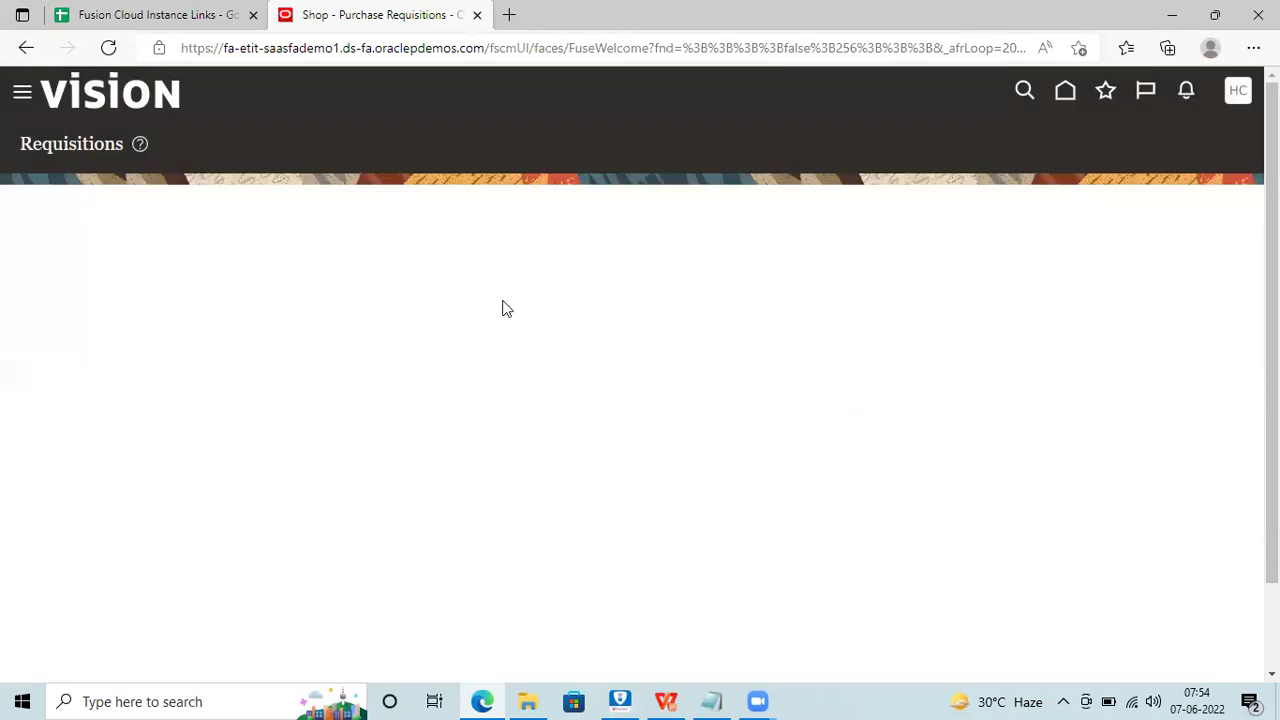
left_click(145, 122)
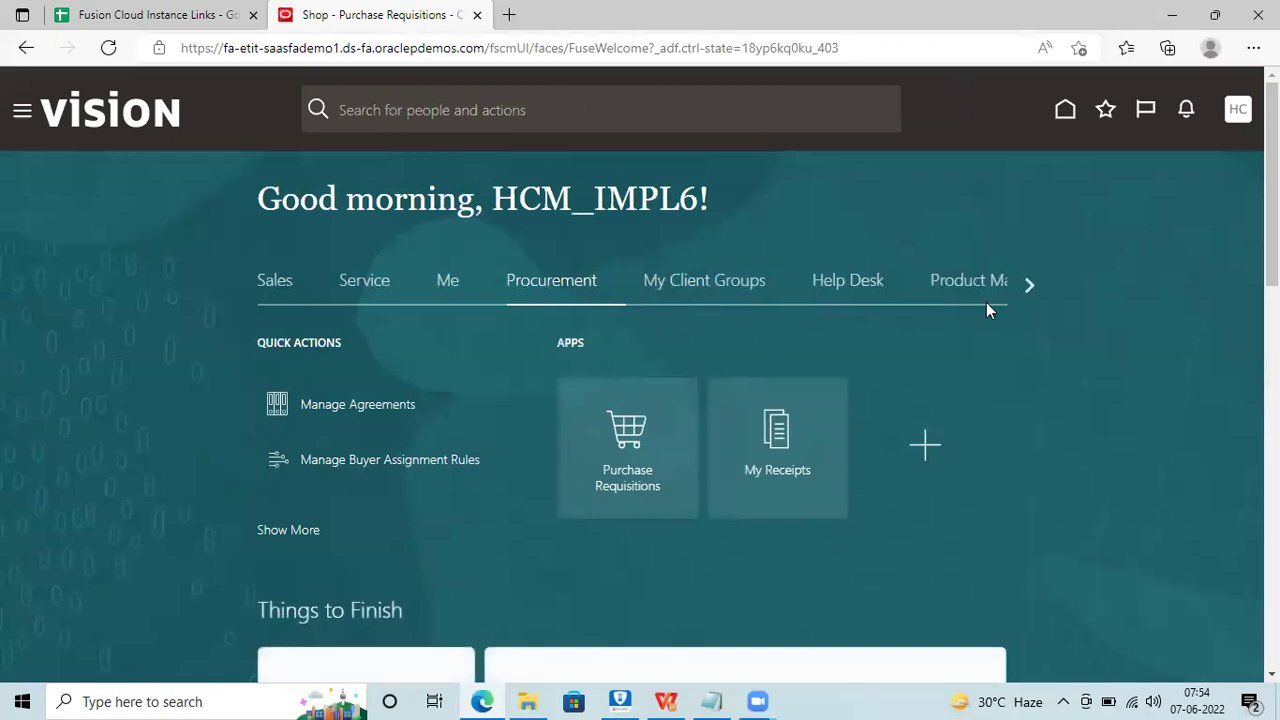
Open Product Information Management from the Product Management group and look over its overview page
left_click(985, 287)
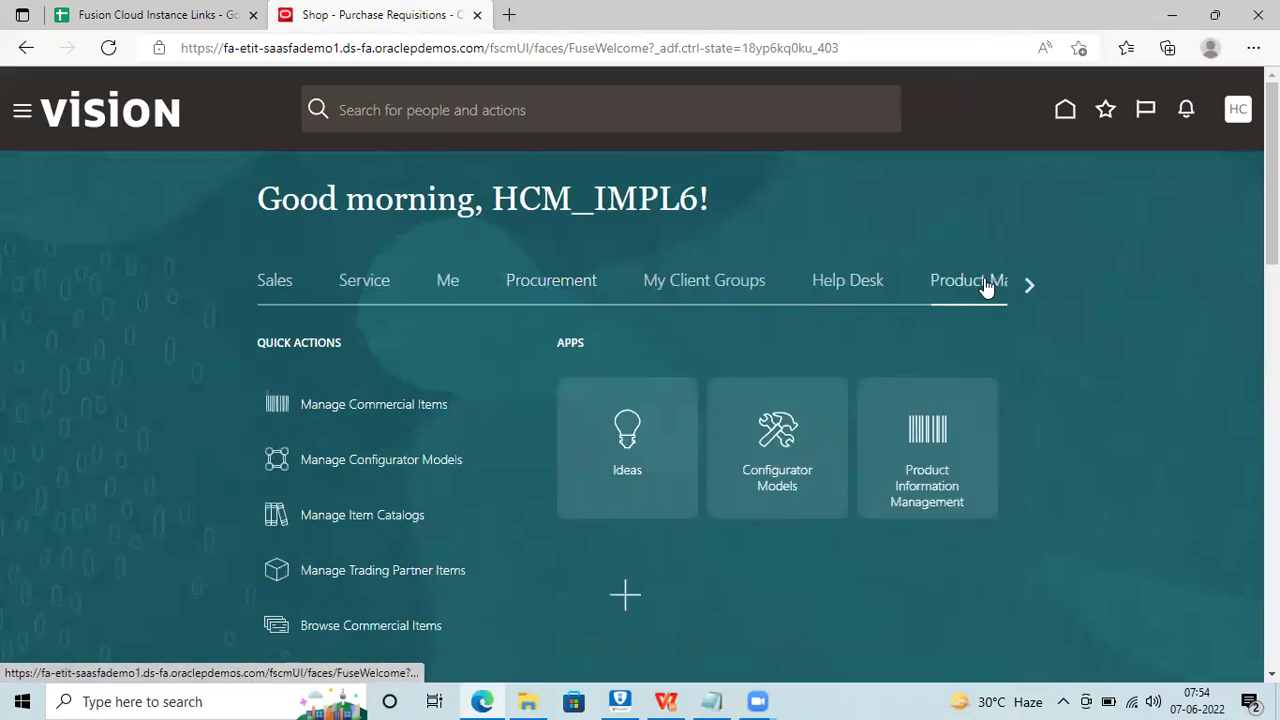
left_click(950, 445)
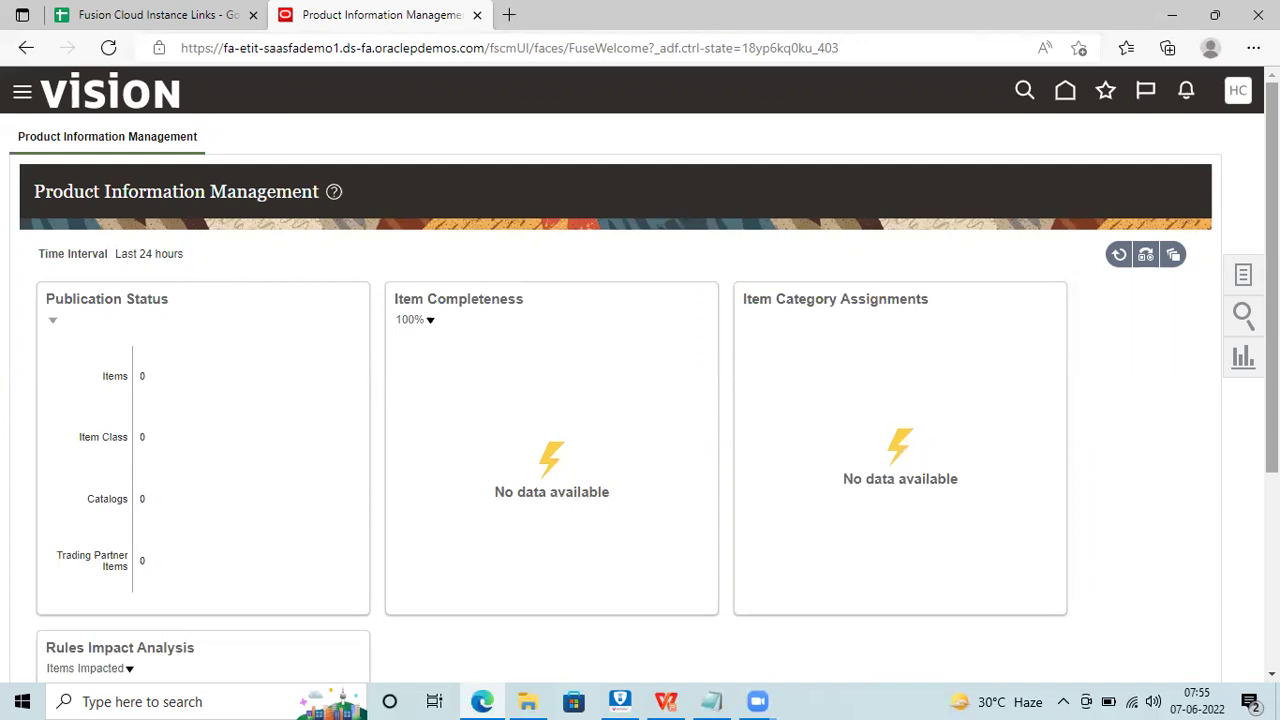
scroll(640, 370, "down", 1)
scroll(640, 370, "up", 1)
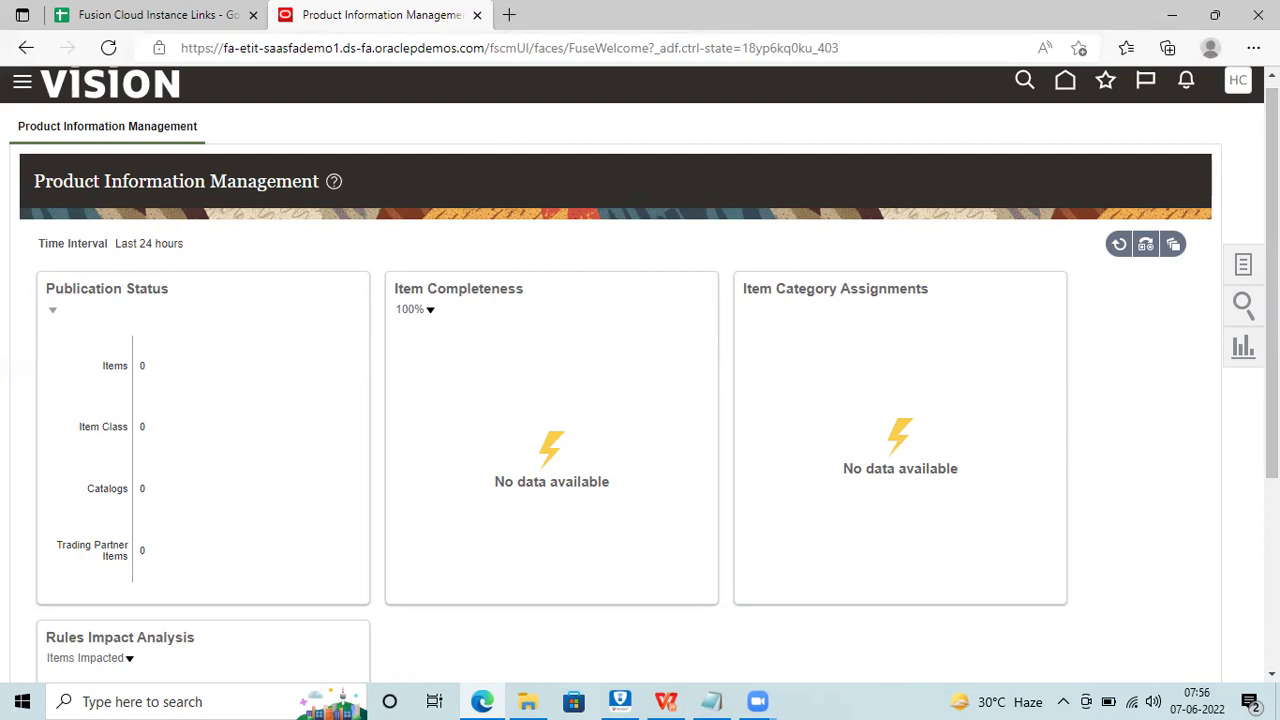
Sign out of the current account and confirm the single sign-off
scroll(1240, 95, "up", 1)
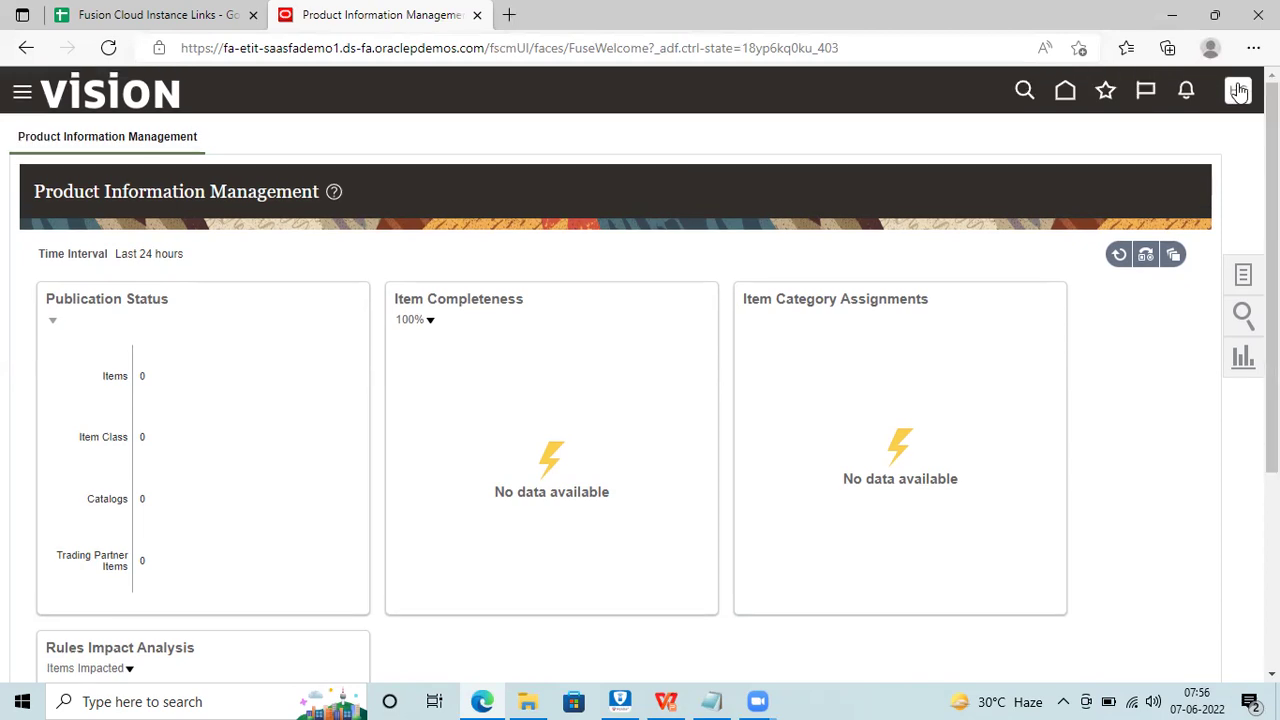
left_click(1210, 138)
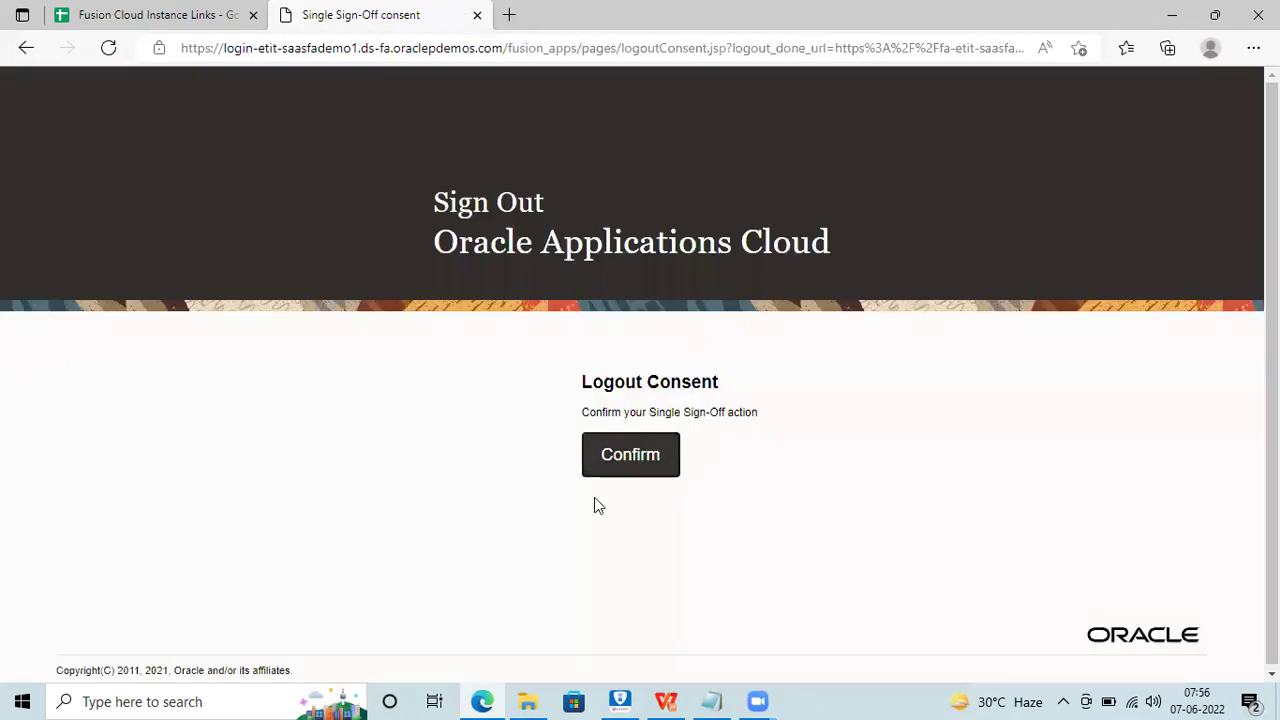
left_click(607, 462)
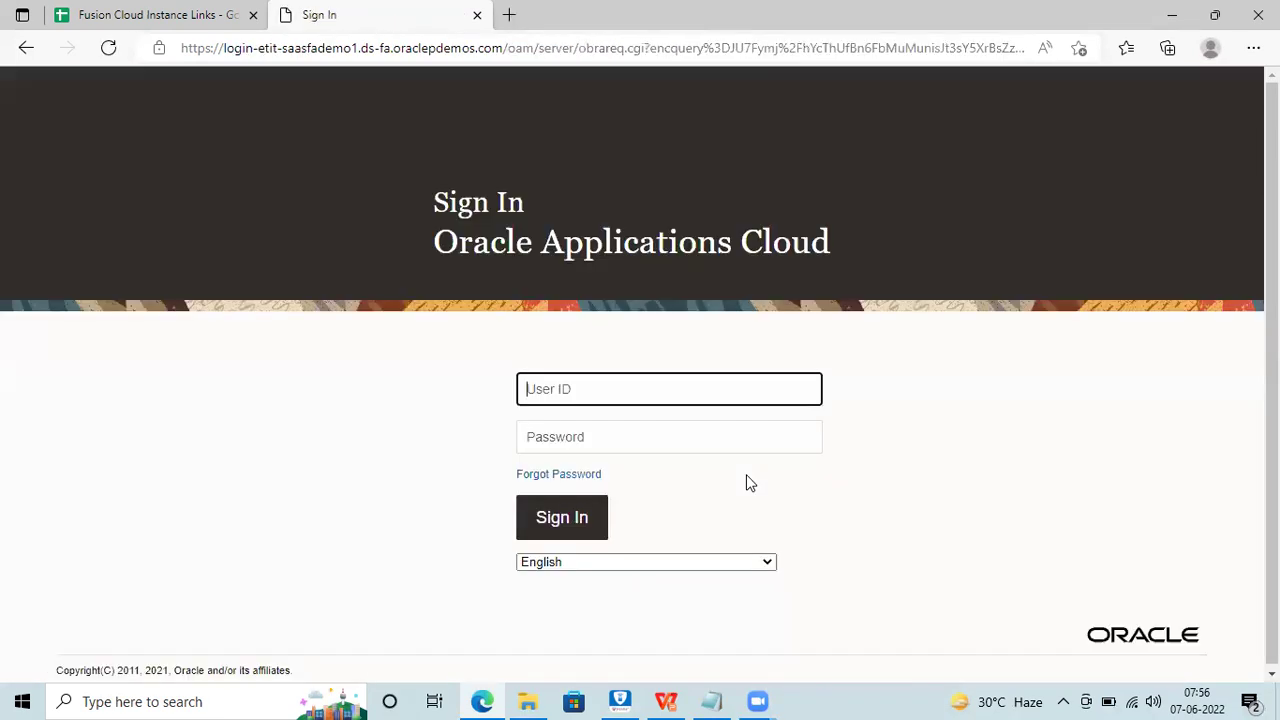
Check the available logins in the Fusion Cloud Instance Links spreadsheet and enter SCM_IMPL as the user ID
left_click(573, 380)
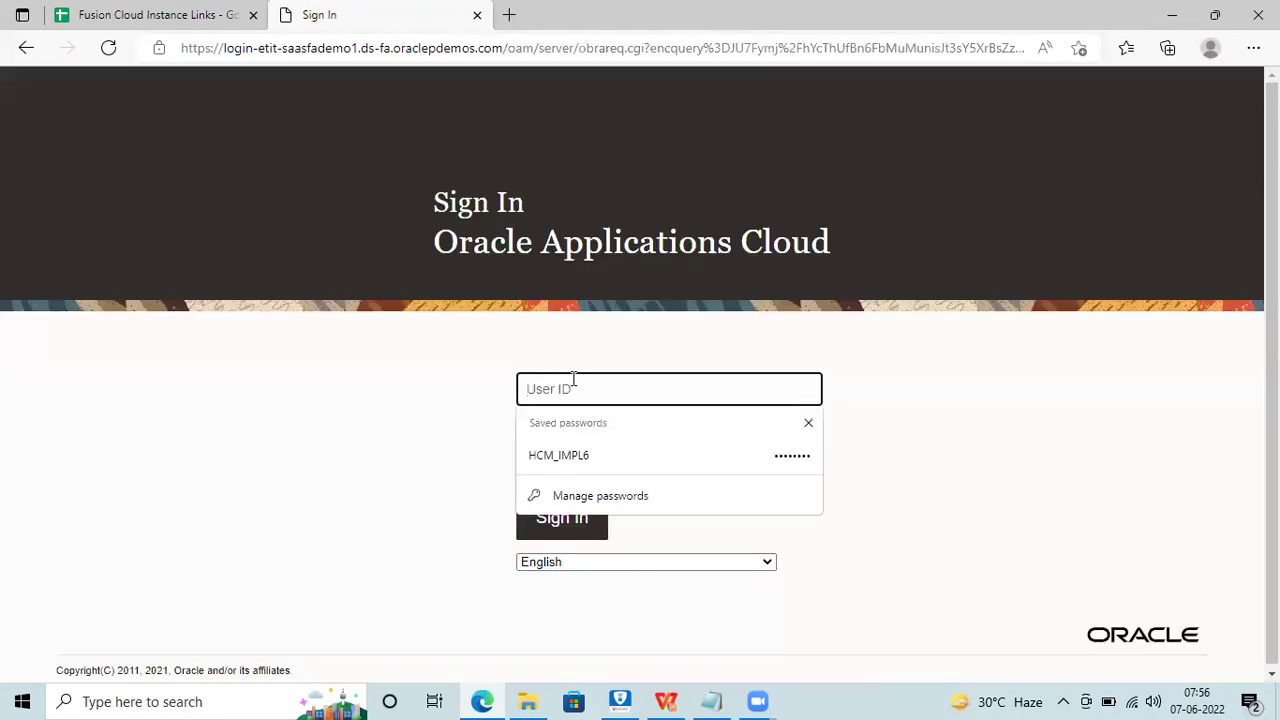
left_click(38, 29)
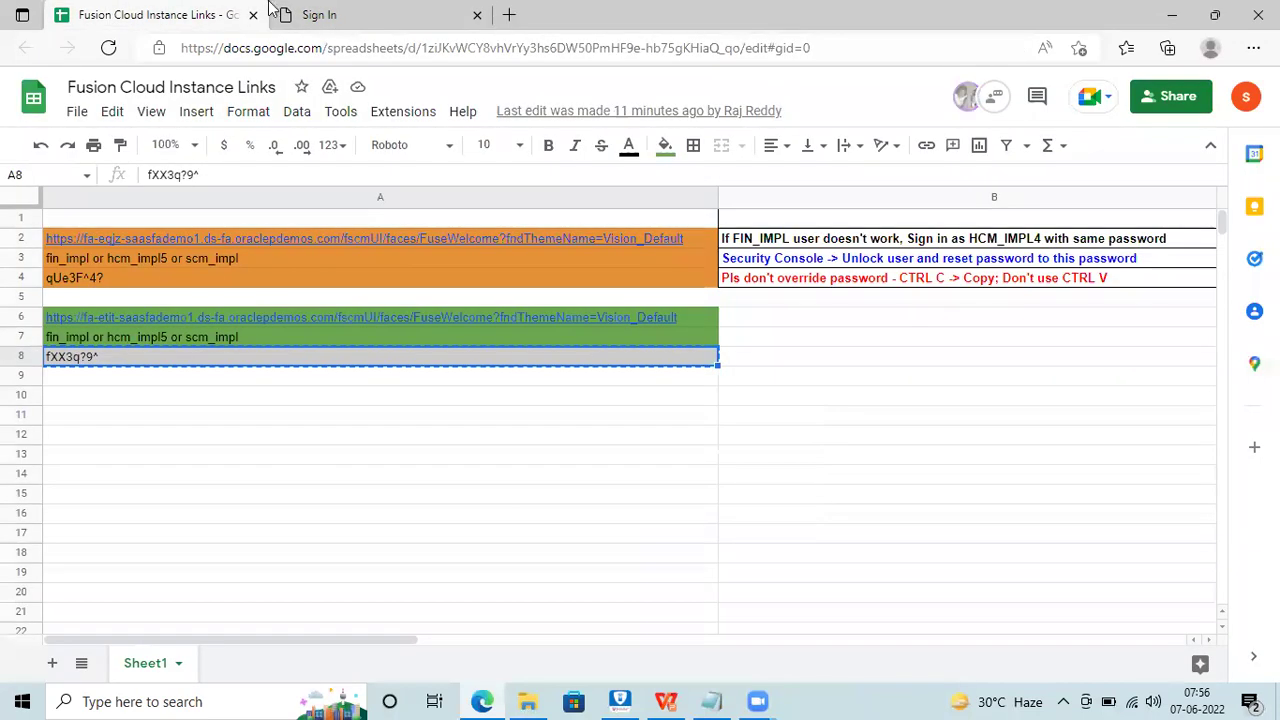
left_click(335, 12)
type("SCM_IMPL")
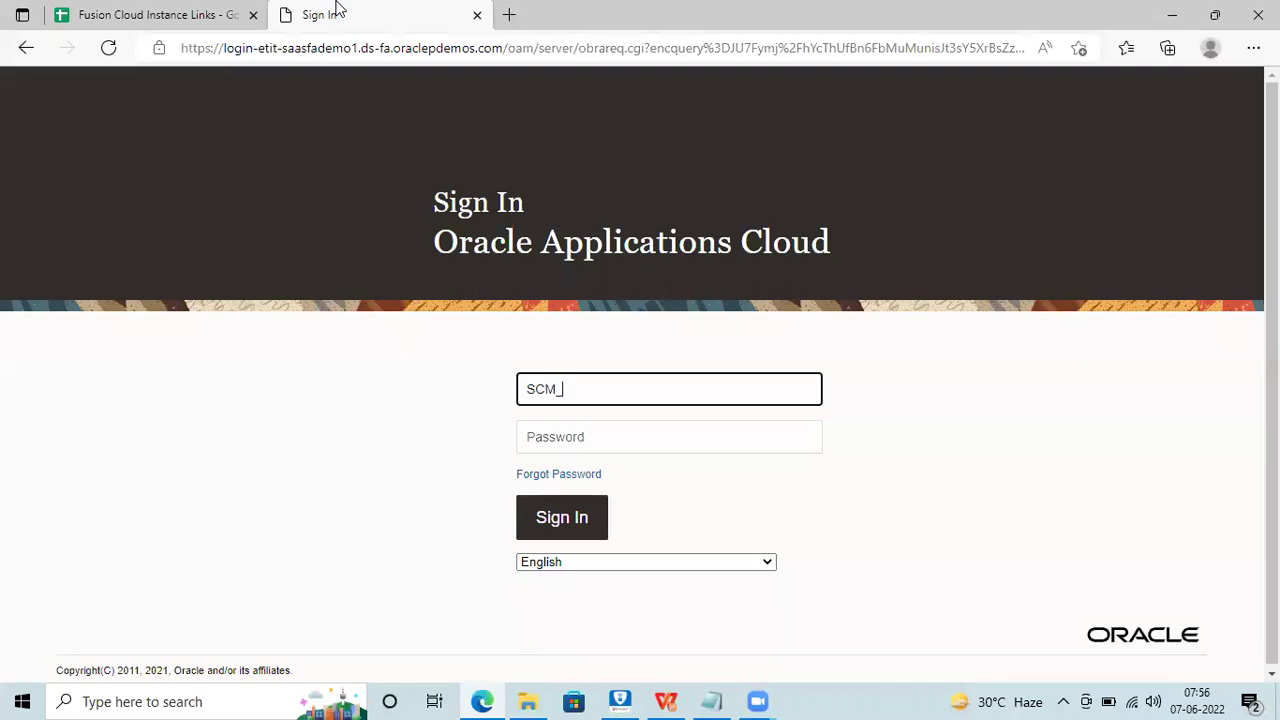
Copy the second instance's account password from the spreadsheet and paste it into the sign-in page's Password field
left_click(130, 13)
left_click(169, 369)
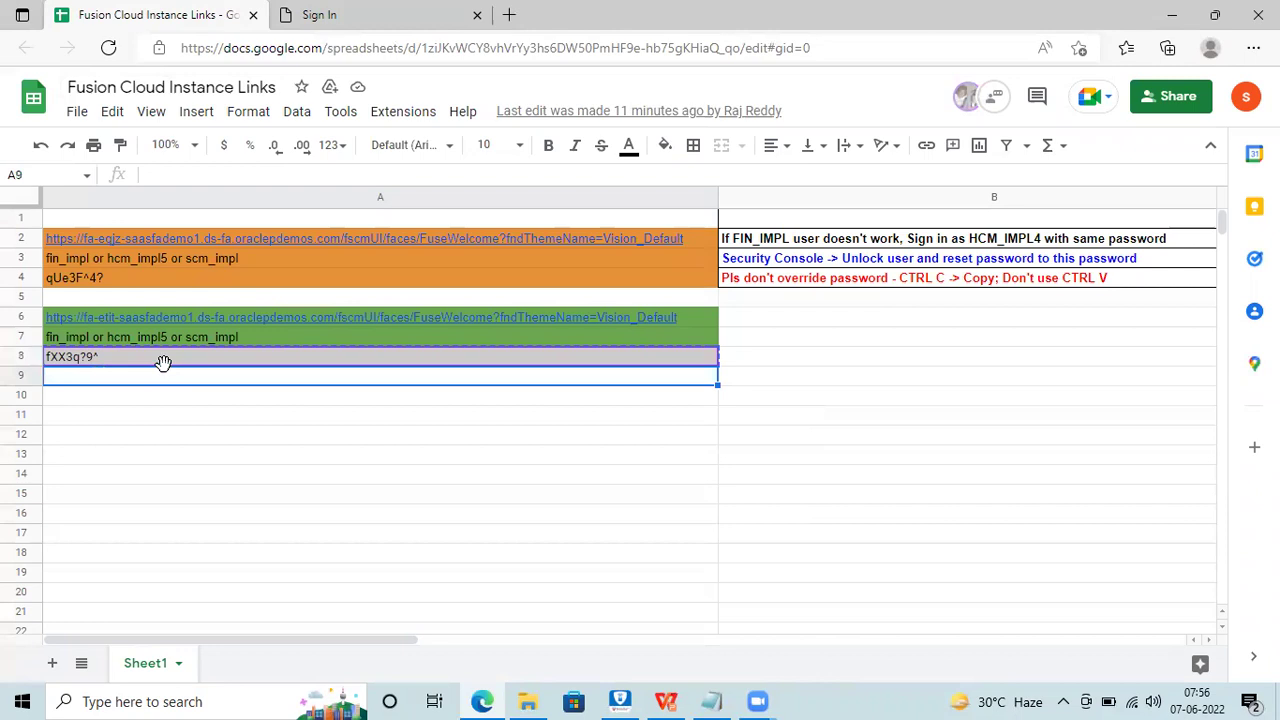
left_click(160, 359)
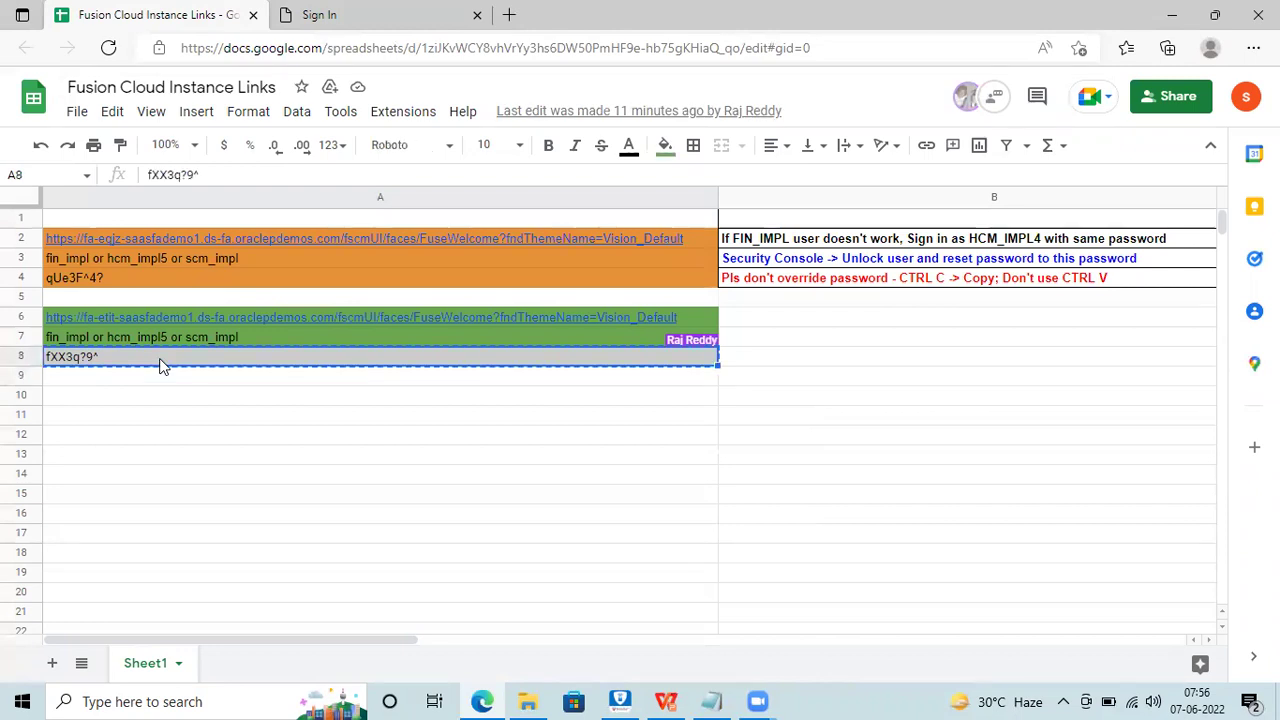
left_click(414, 14)
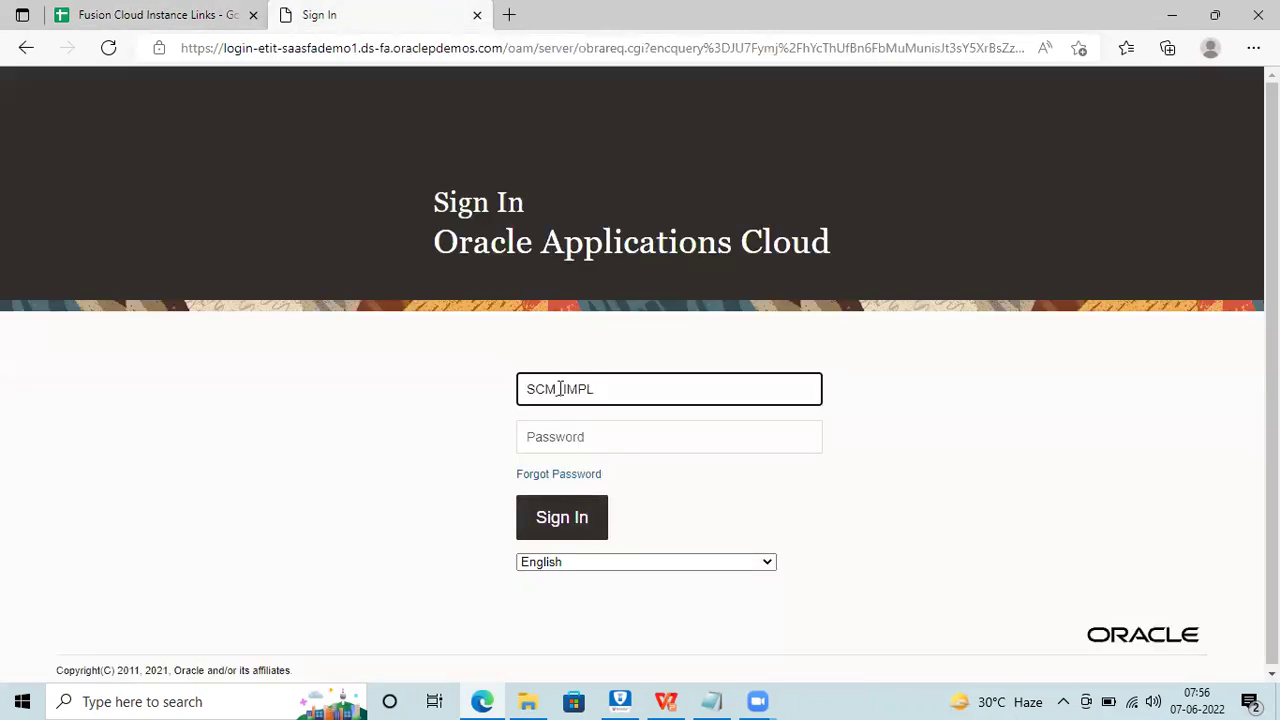
left_click(570, 428)
key("ctrl+v")
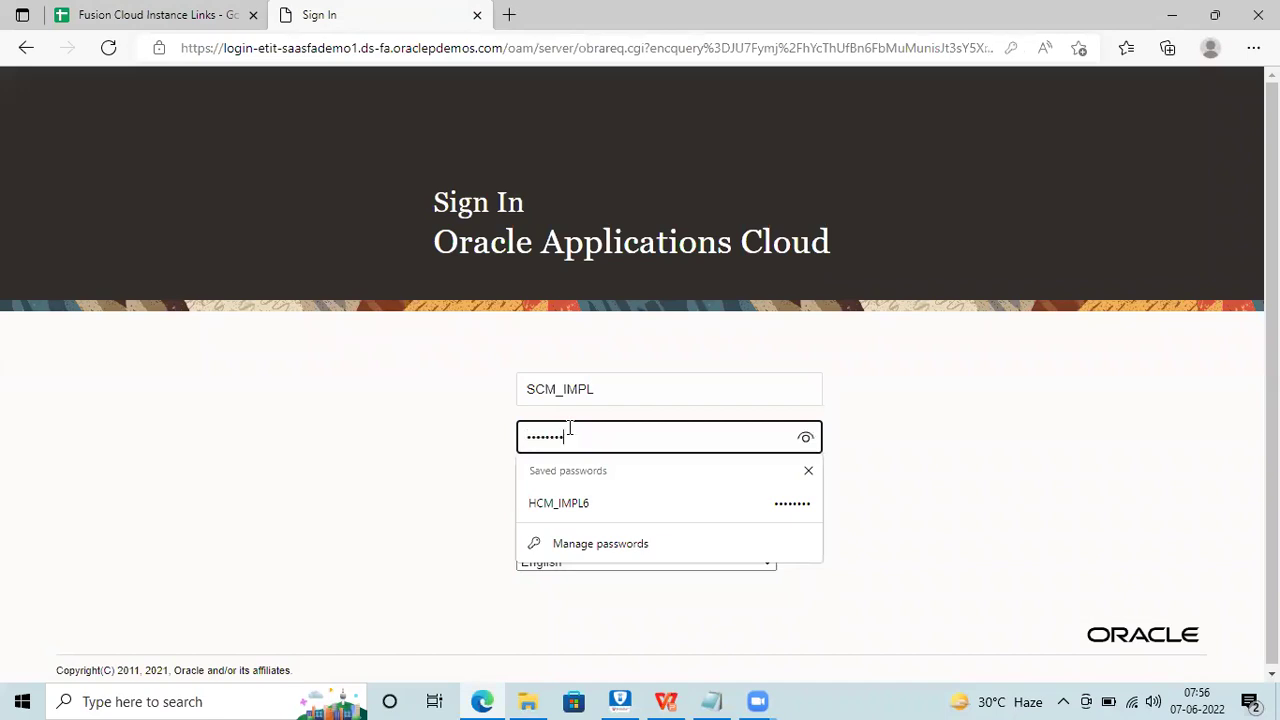
Sign in with the entered credentials and dismiss the browser's offer to save the password
left_click(1087, 459)
left_click(591, 517)
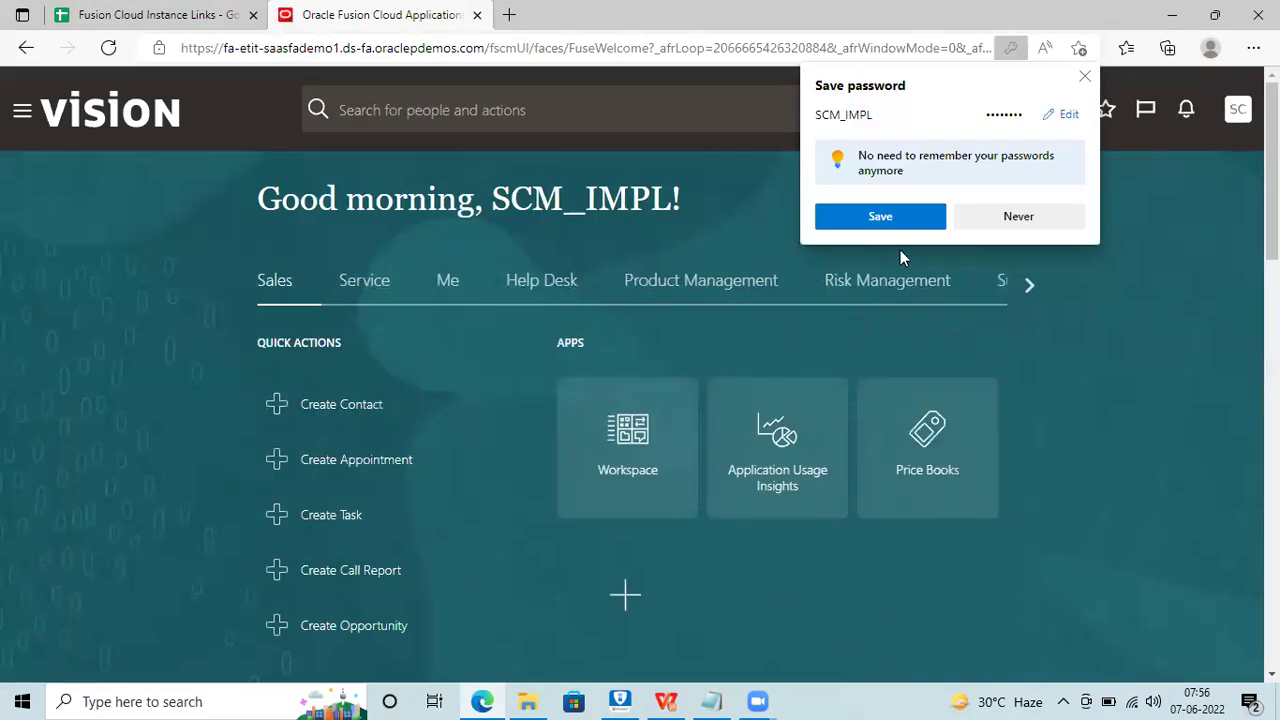
left_click(1086, 77)
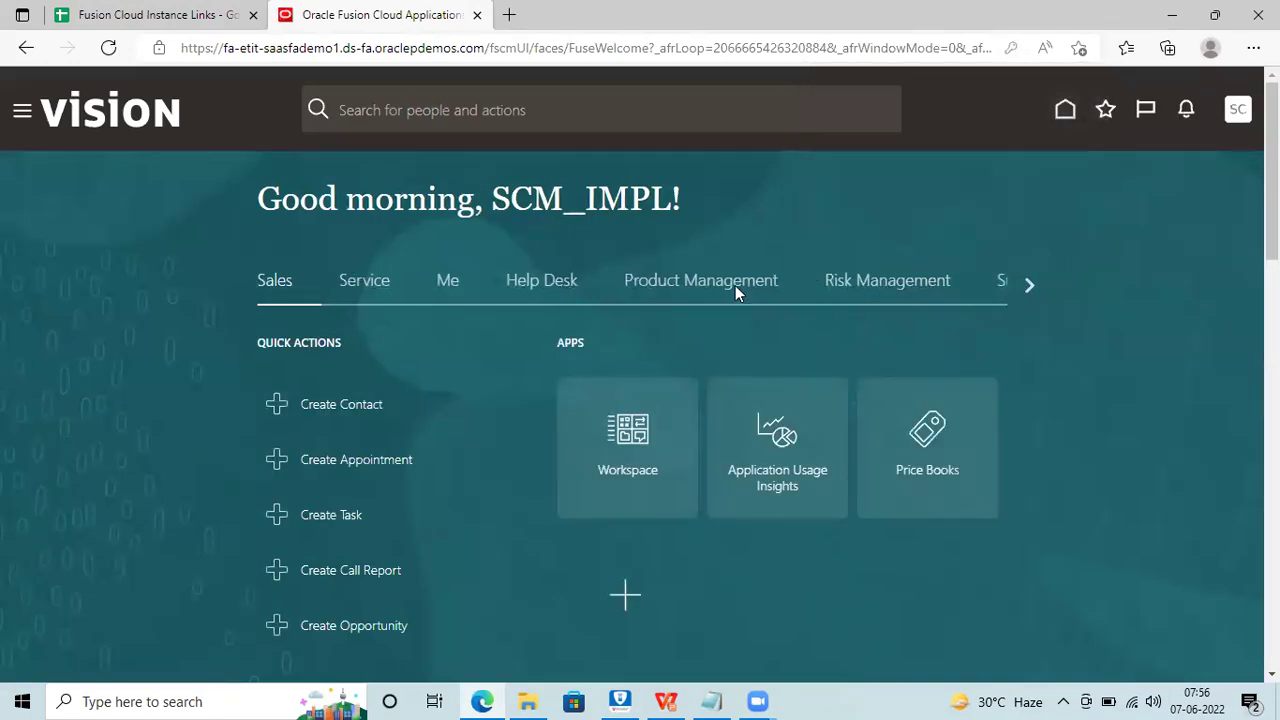
Browse the home page's navigation groups and display the apps and quick actions of Supply Chain Execution
left_click(1026, 285)
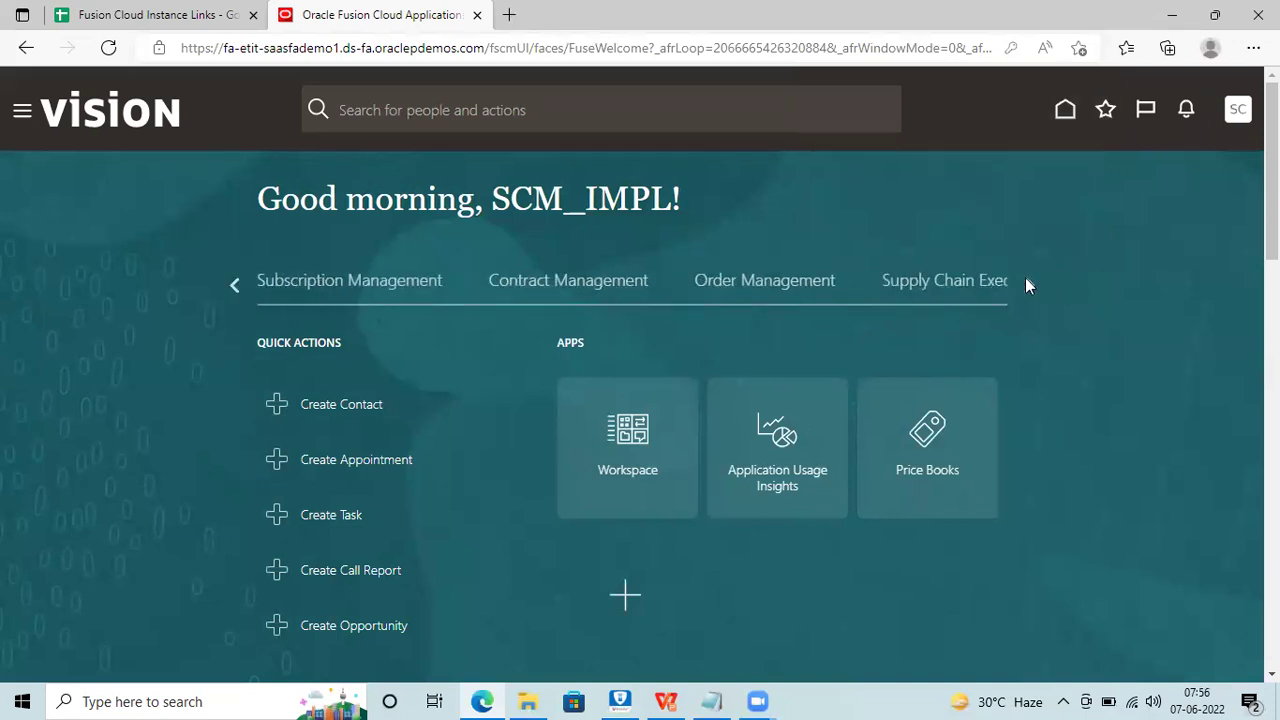
left_click(1027, 283)
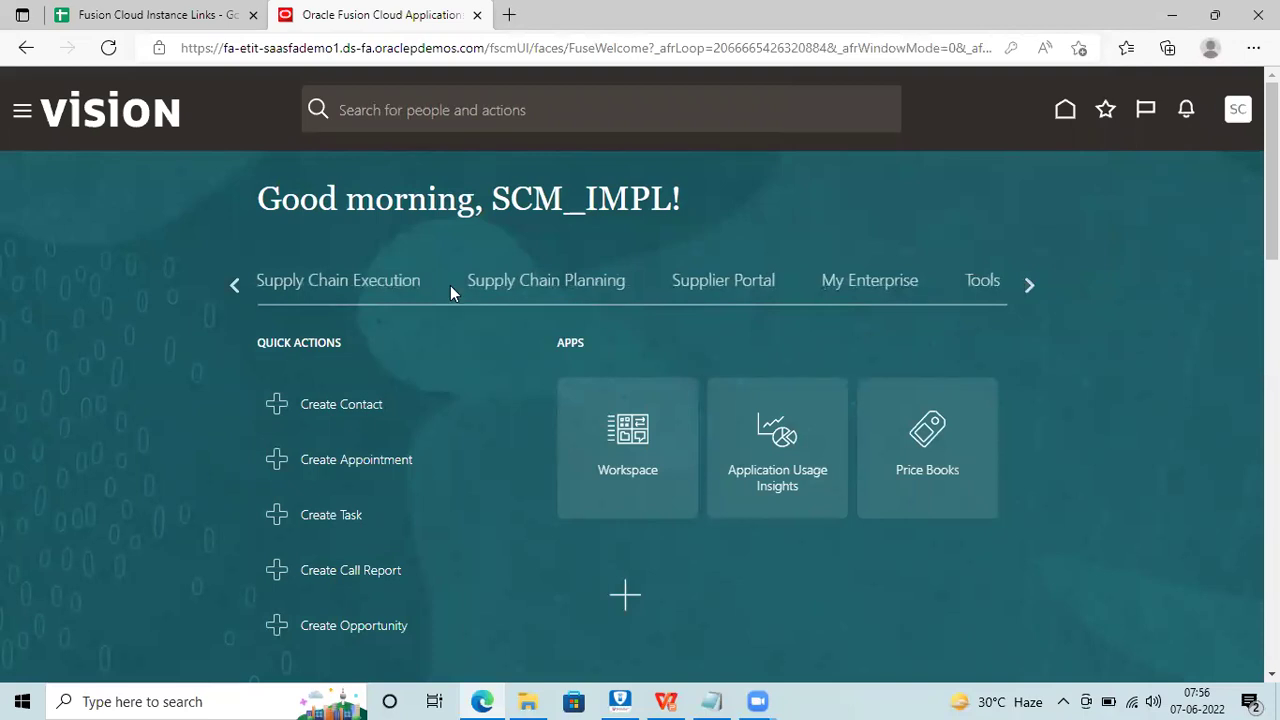
left_click(380, 287)
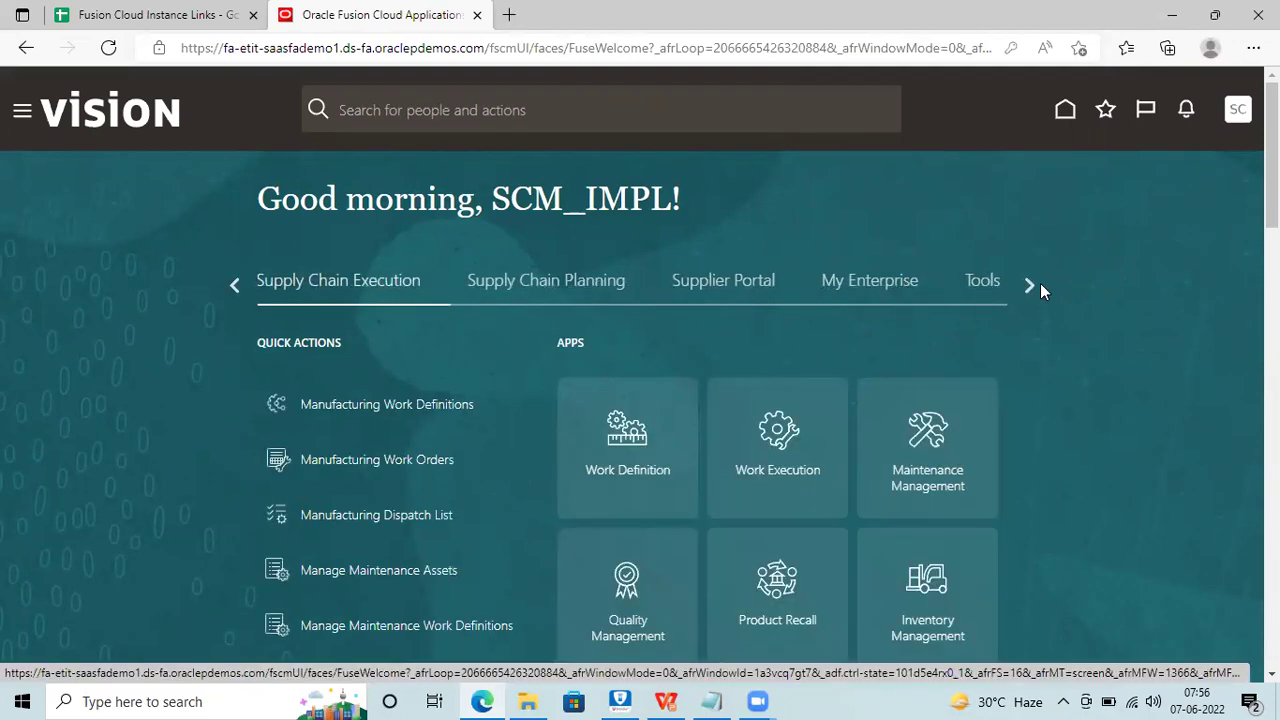
left_click(237, 286)
left_click(237, 286)
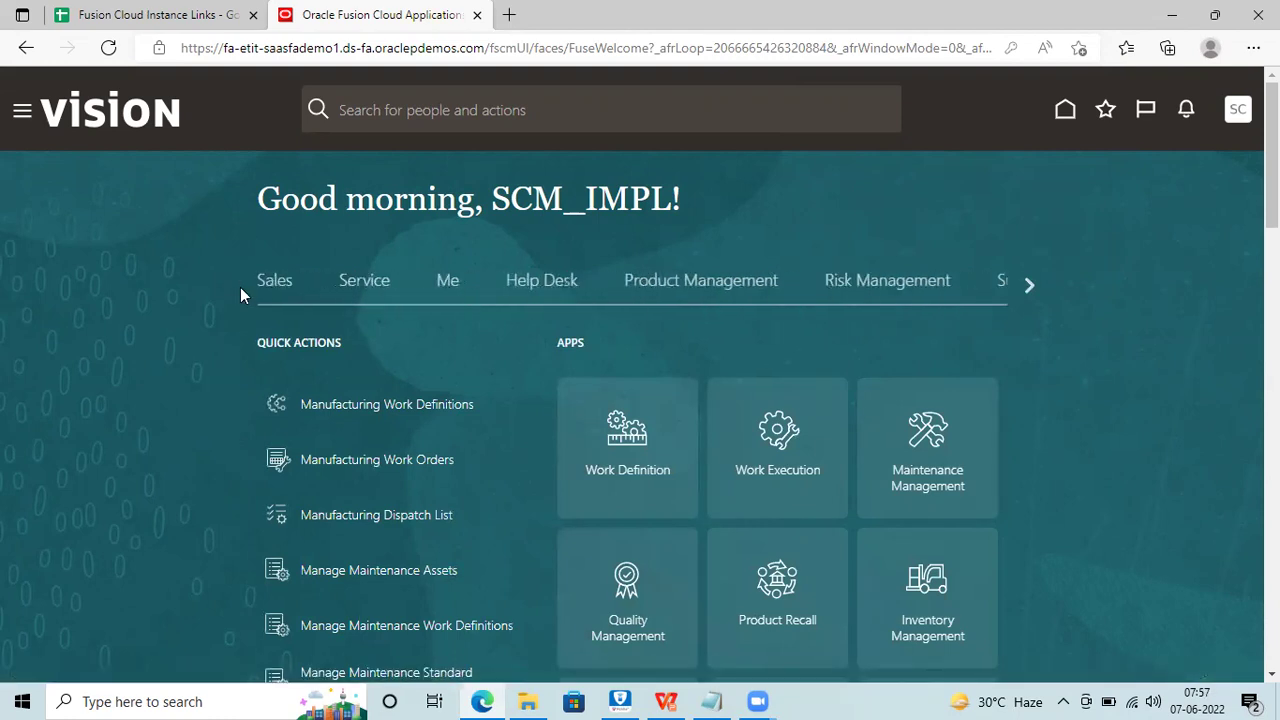
Open the Order Management app from the Order Management group and look over its overview charts
left_click(1025, 286)
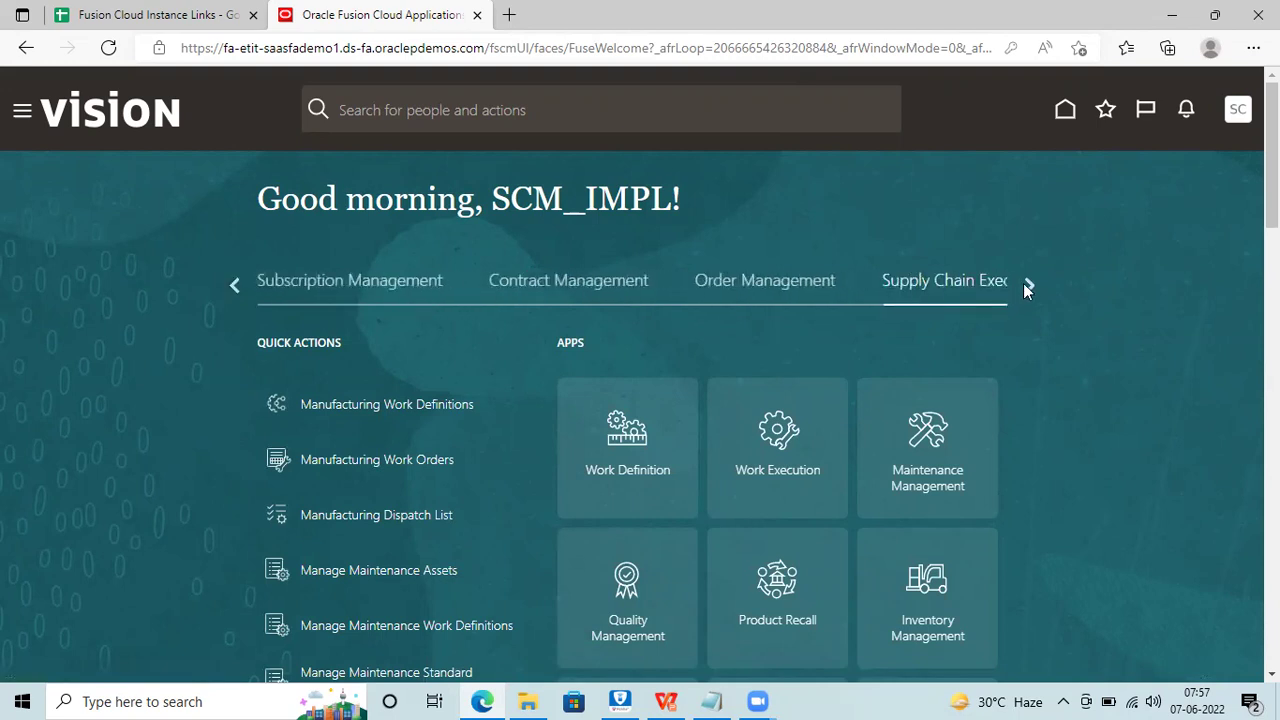
left_click(755, 284)
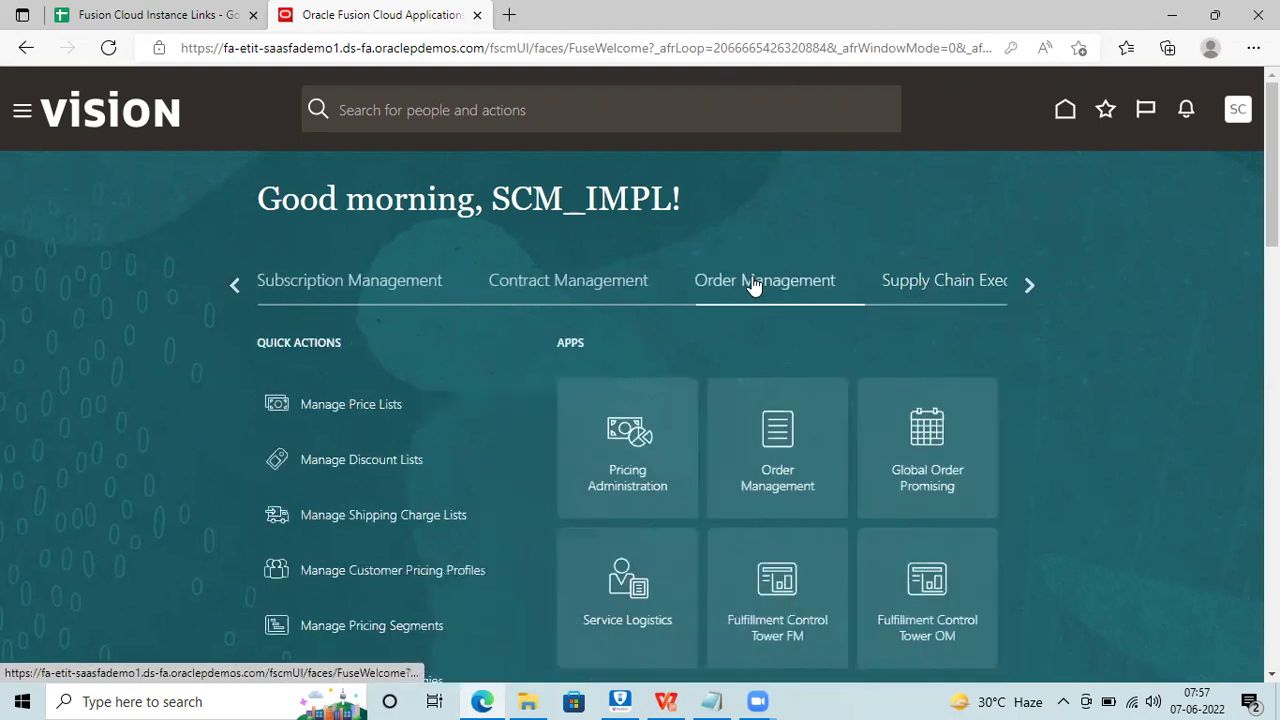
left_click(783, 450)
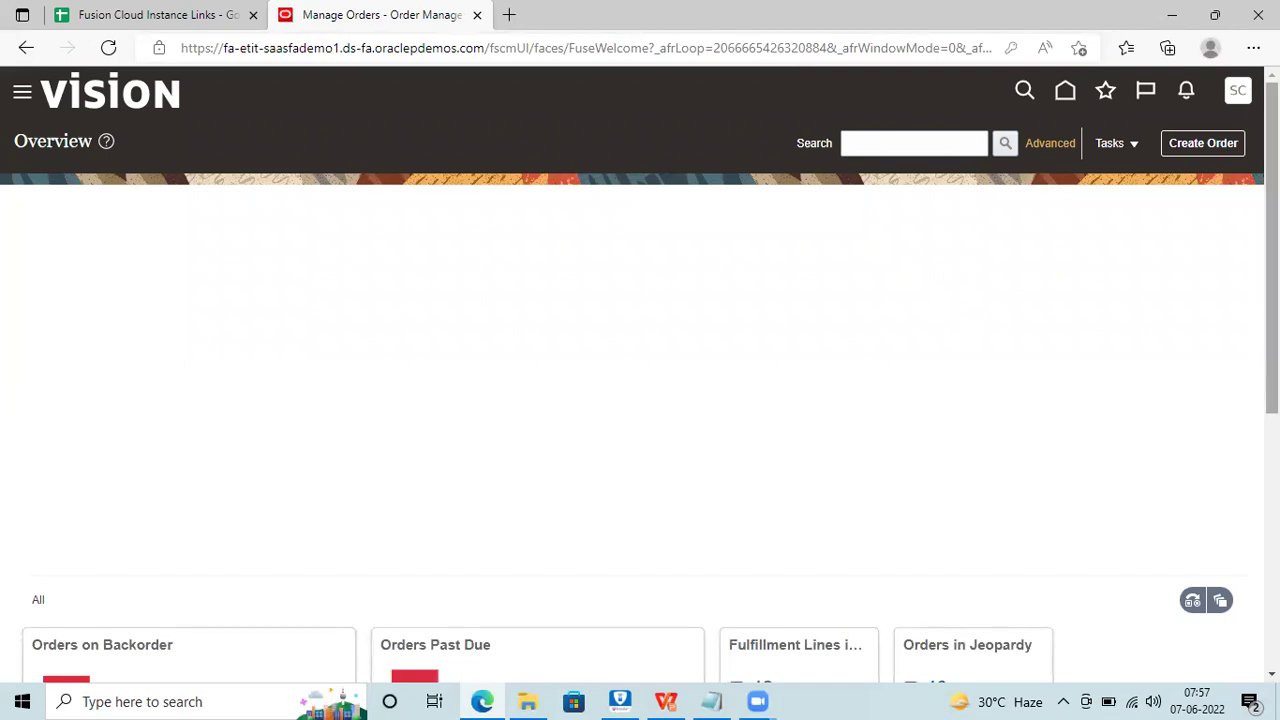
scroll(640, 400, "down", 3)
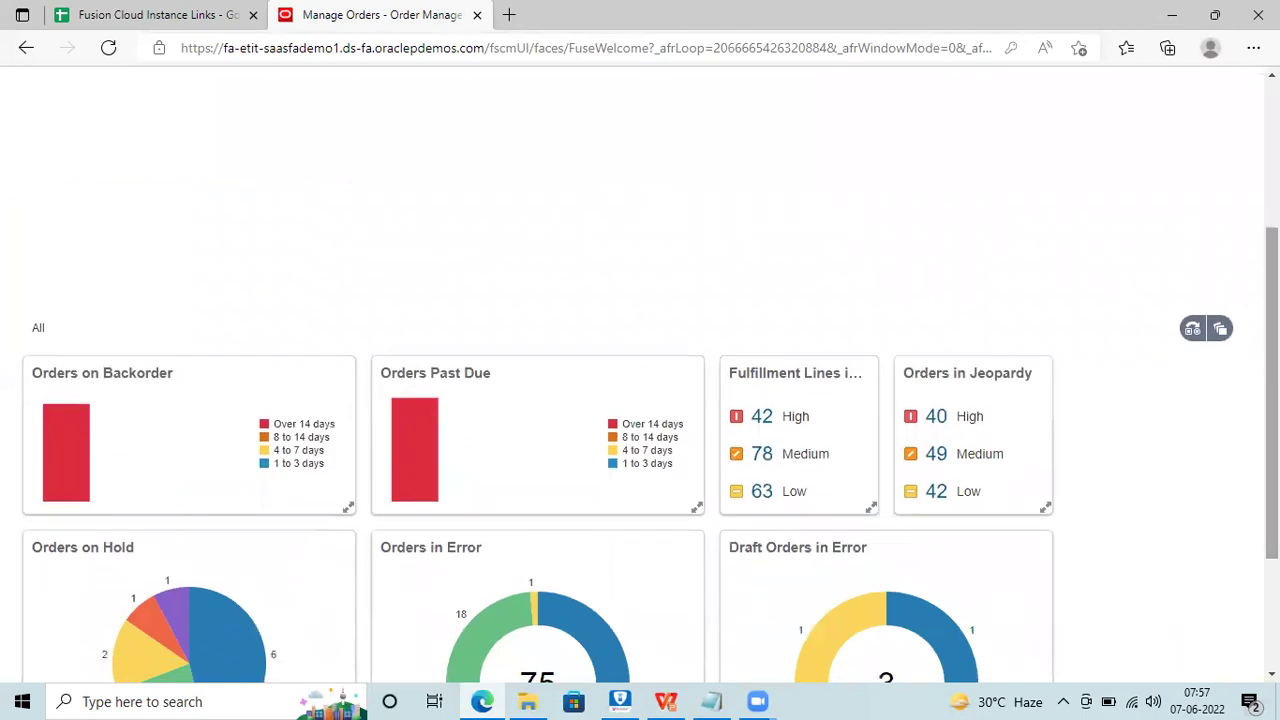
scroll(640, 450, "down", 2)
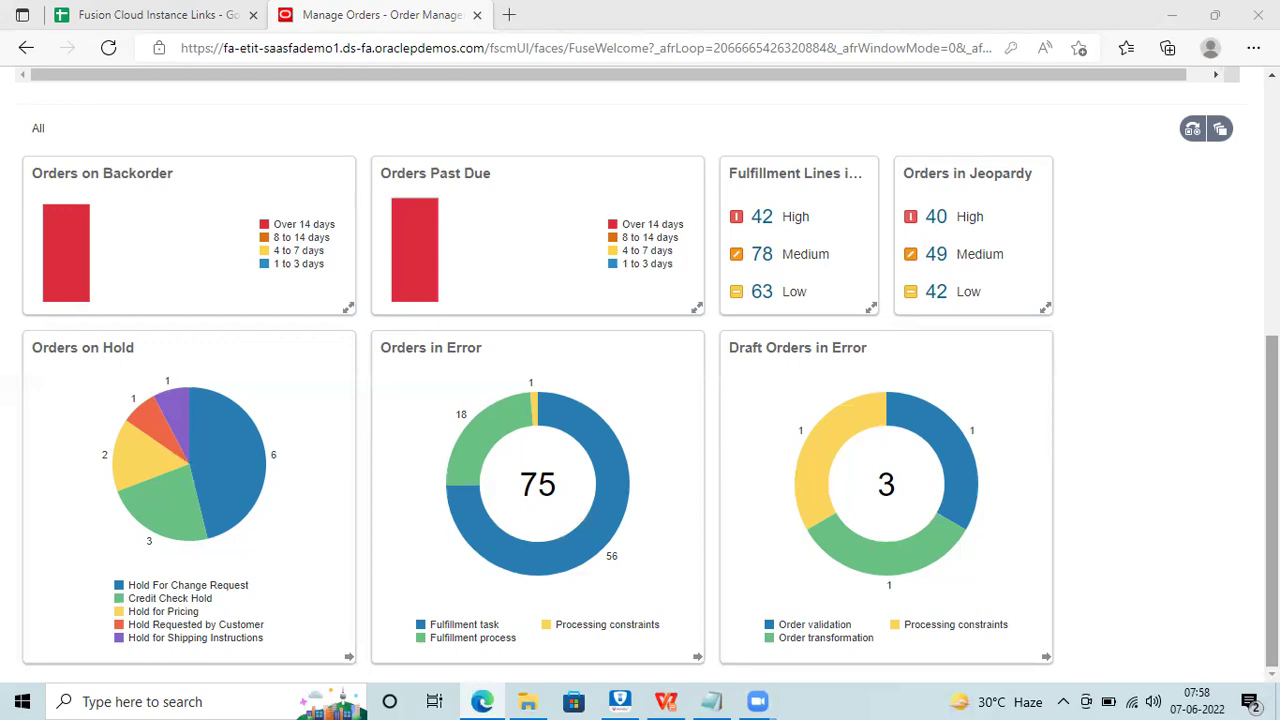
scroll(1136, 184, "up", 5)
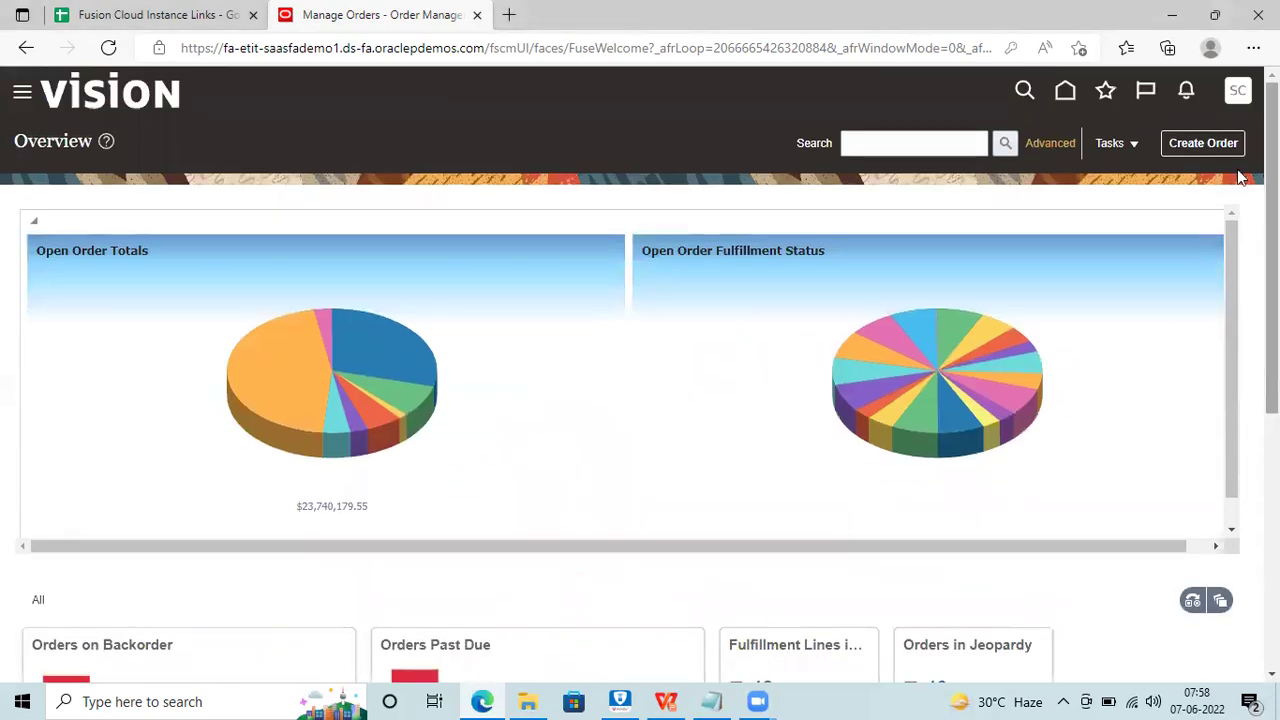
Return to the home page, reopen the Order Management app, and examine the Open Order Totals and Orders Past Due charts
left_click(50, 113)
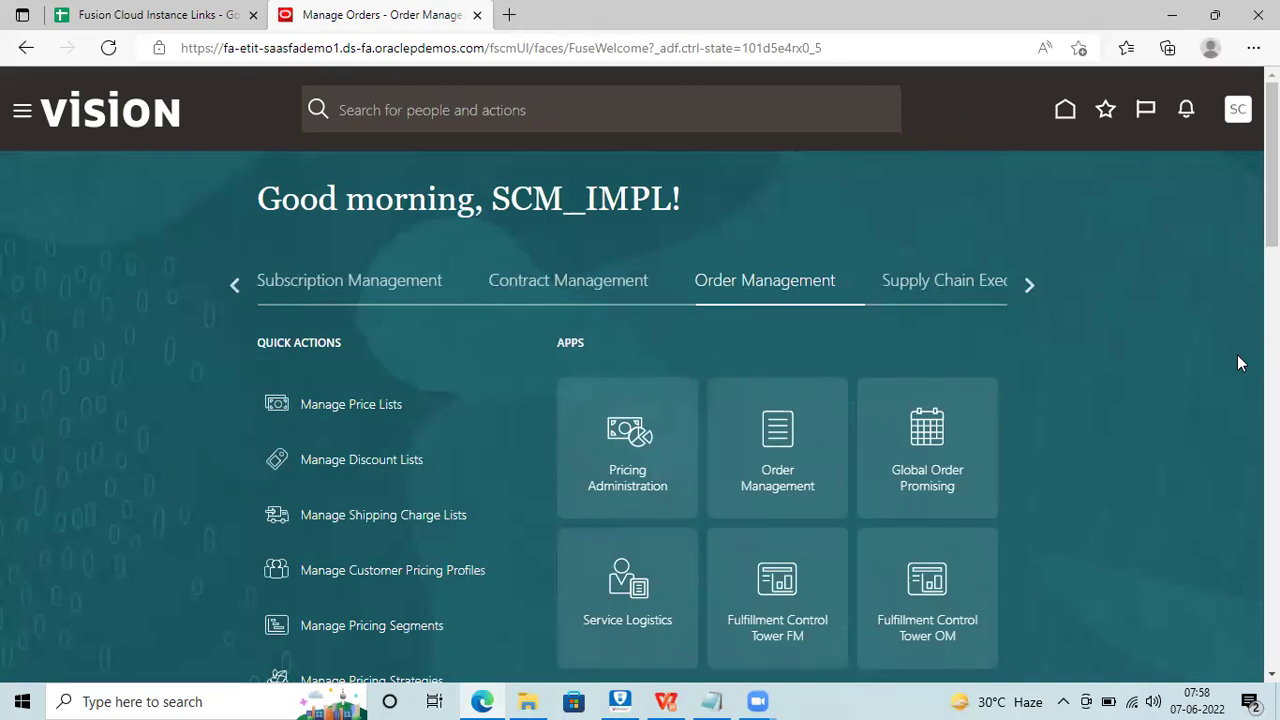
left_click(789, 459)
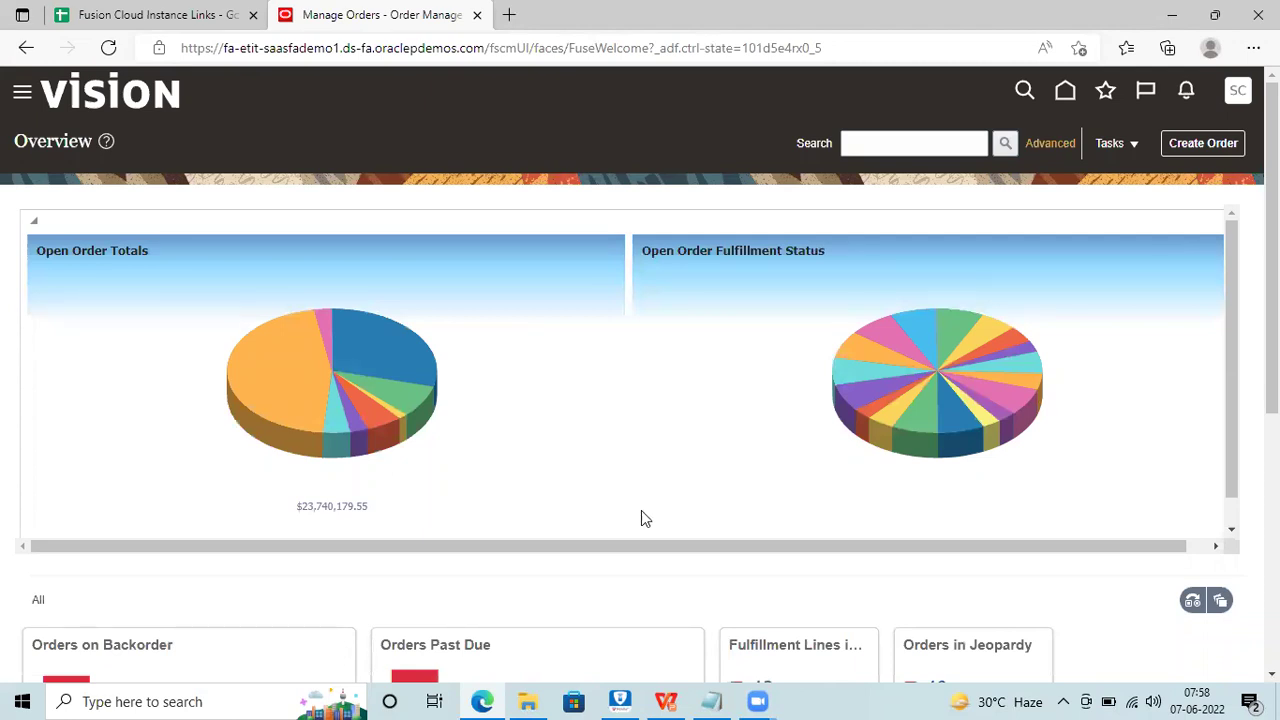
mouse_move(309, 430)
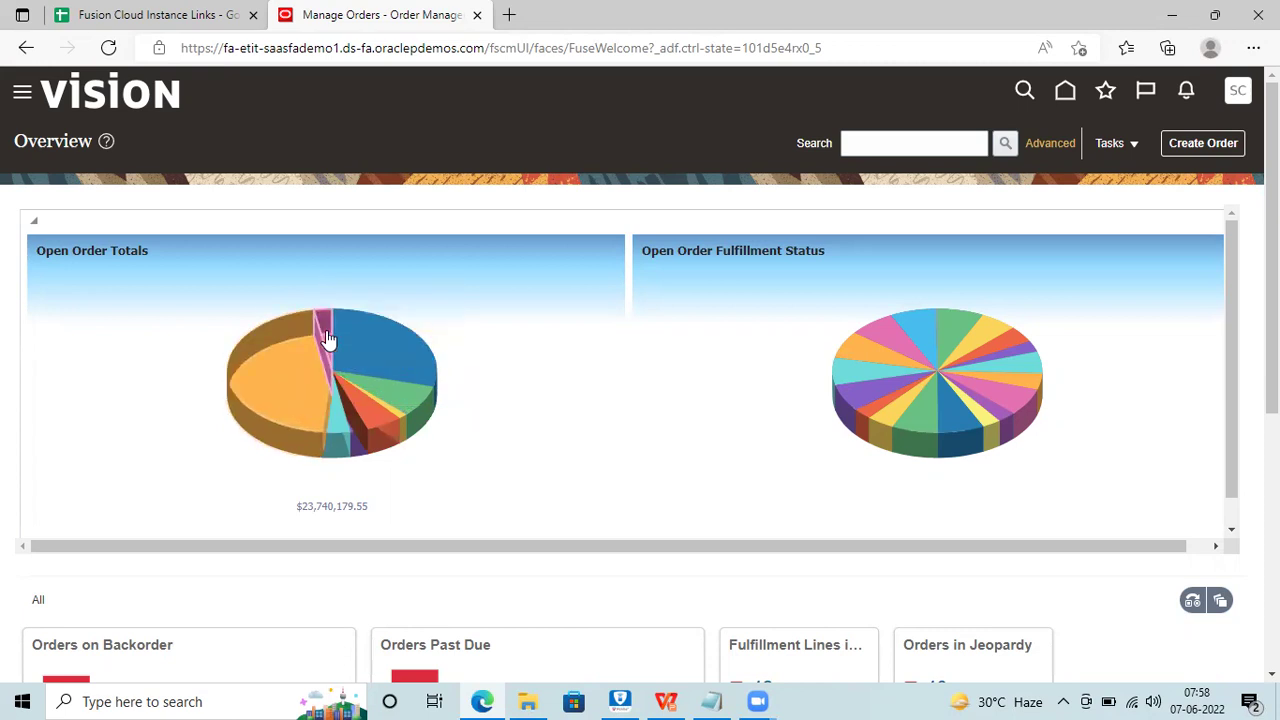
mouse_move(378, 396)
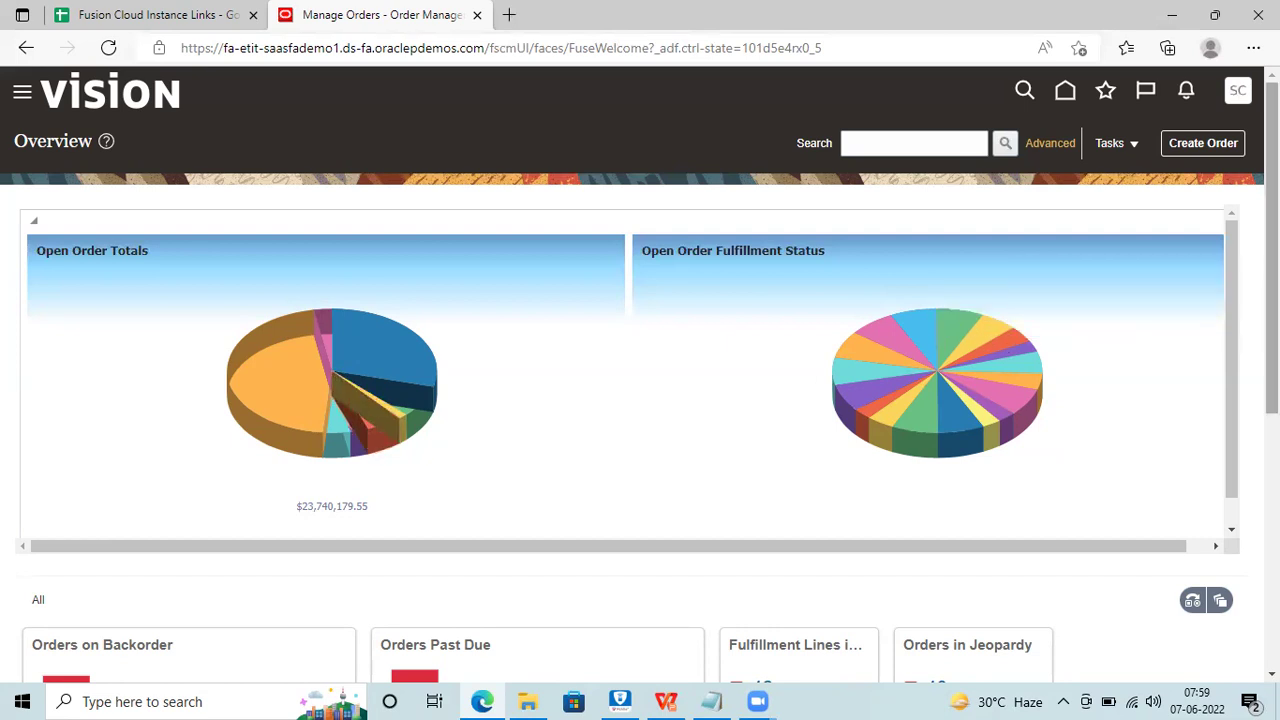
scroll(640, 375, "down", 1)
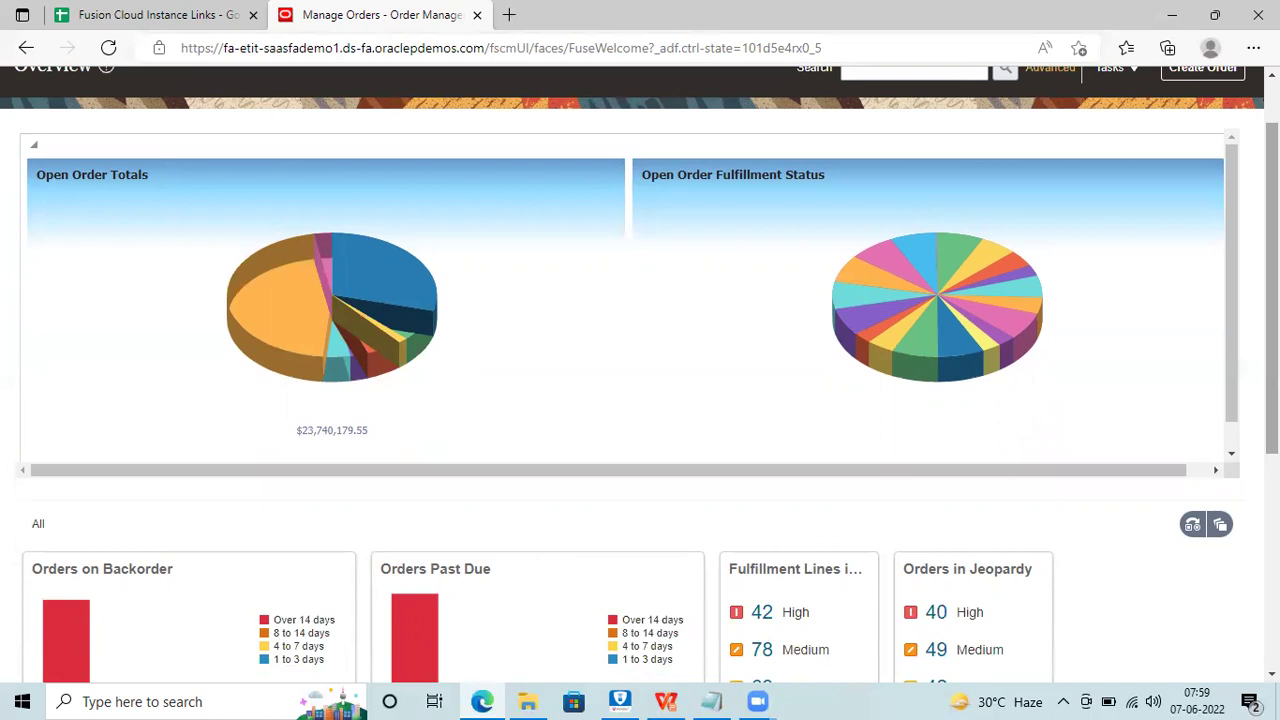
scroll(640, 375, "down", 3)
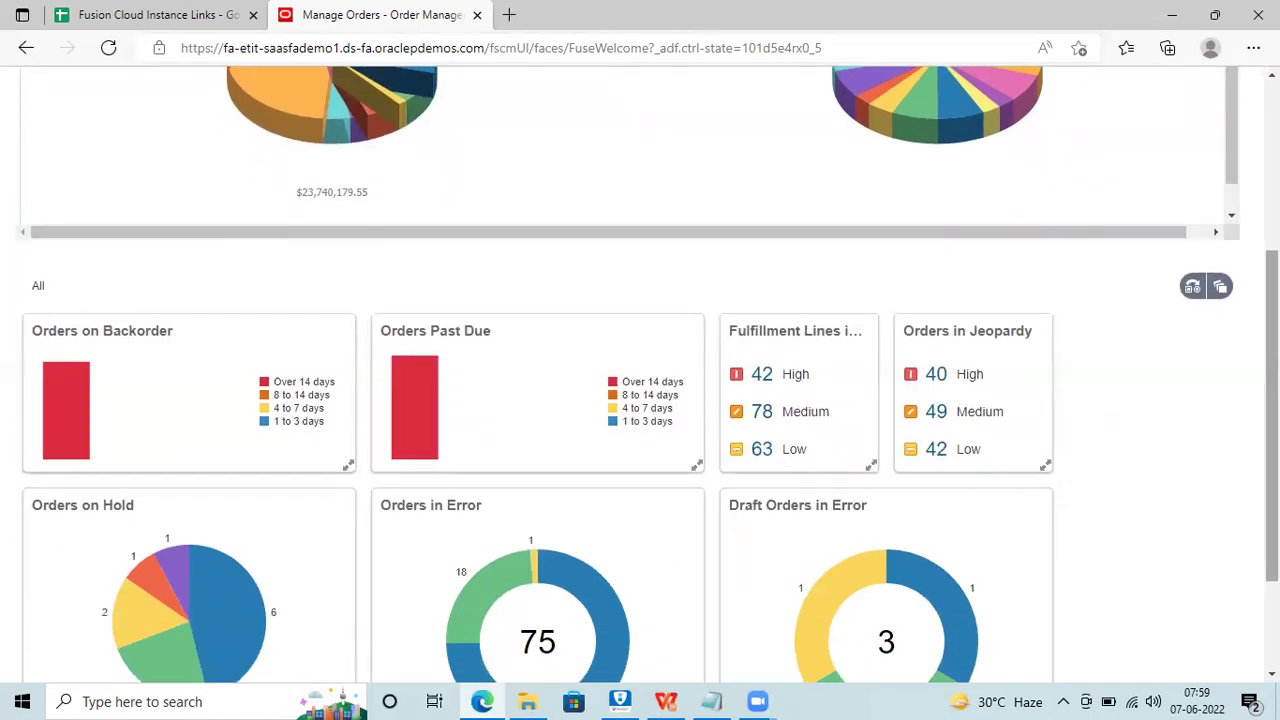
mouse_move(426, 396)
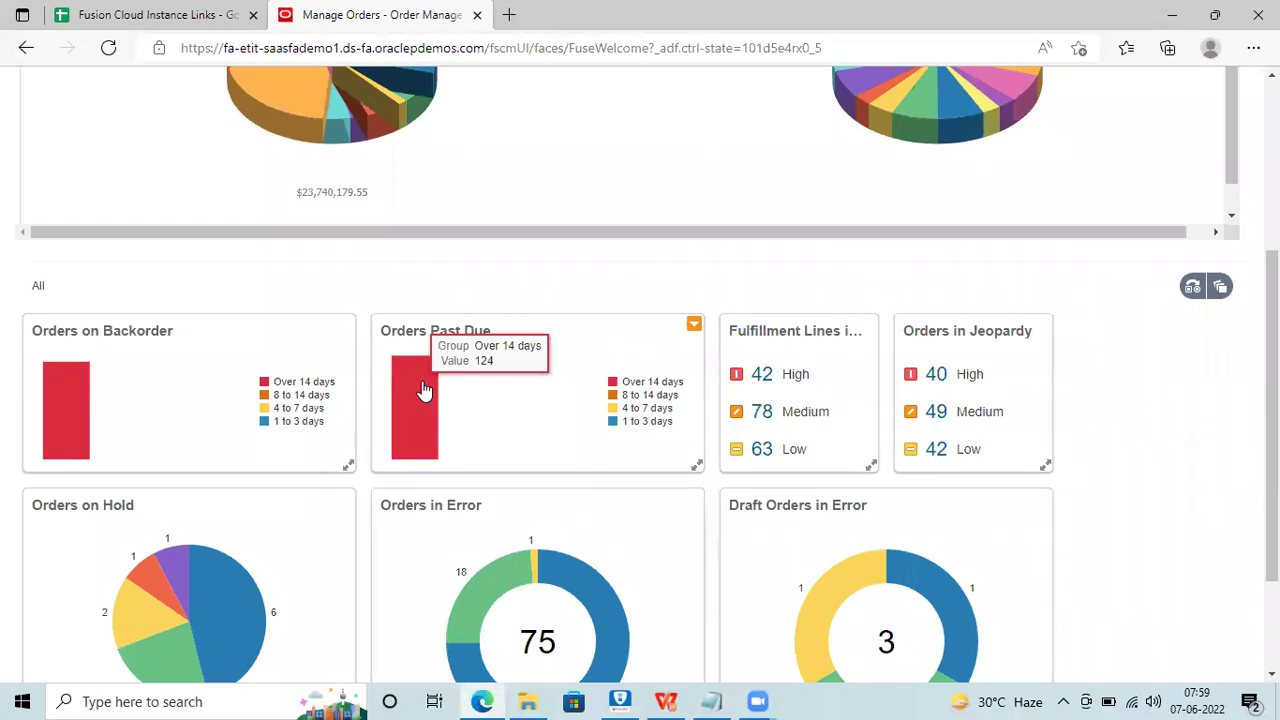
Apply the Source System filter with All to the order overview and look over the order status charts
left_click(1192, 286)
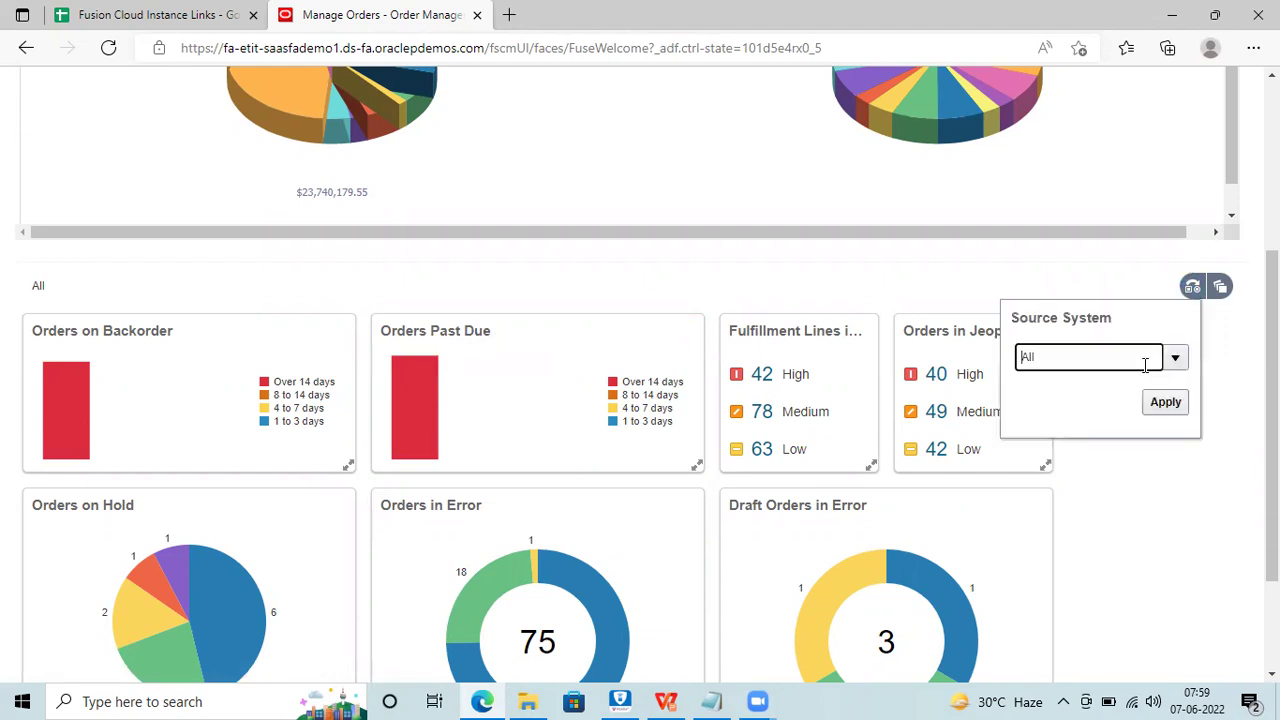
left_click(1157, 401)
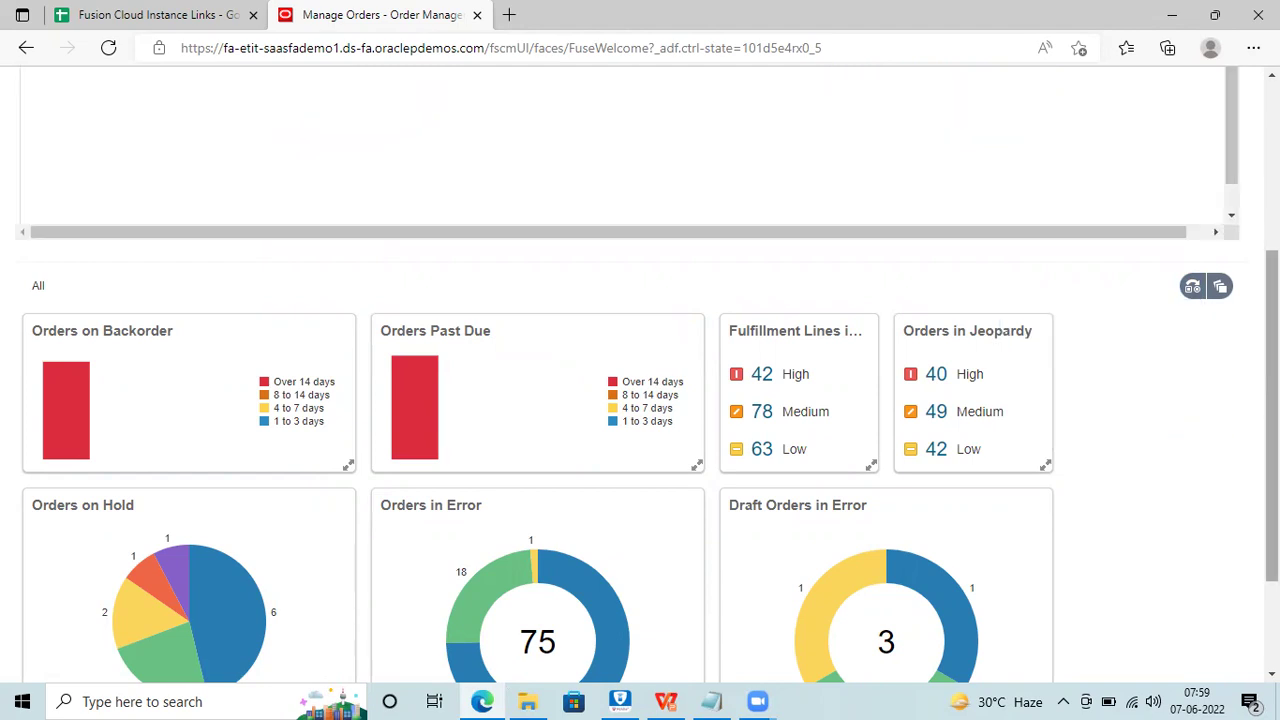
left_click_drag(1273, 397, 1273, 317)
scroll(1237, 300, "down", 3)
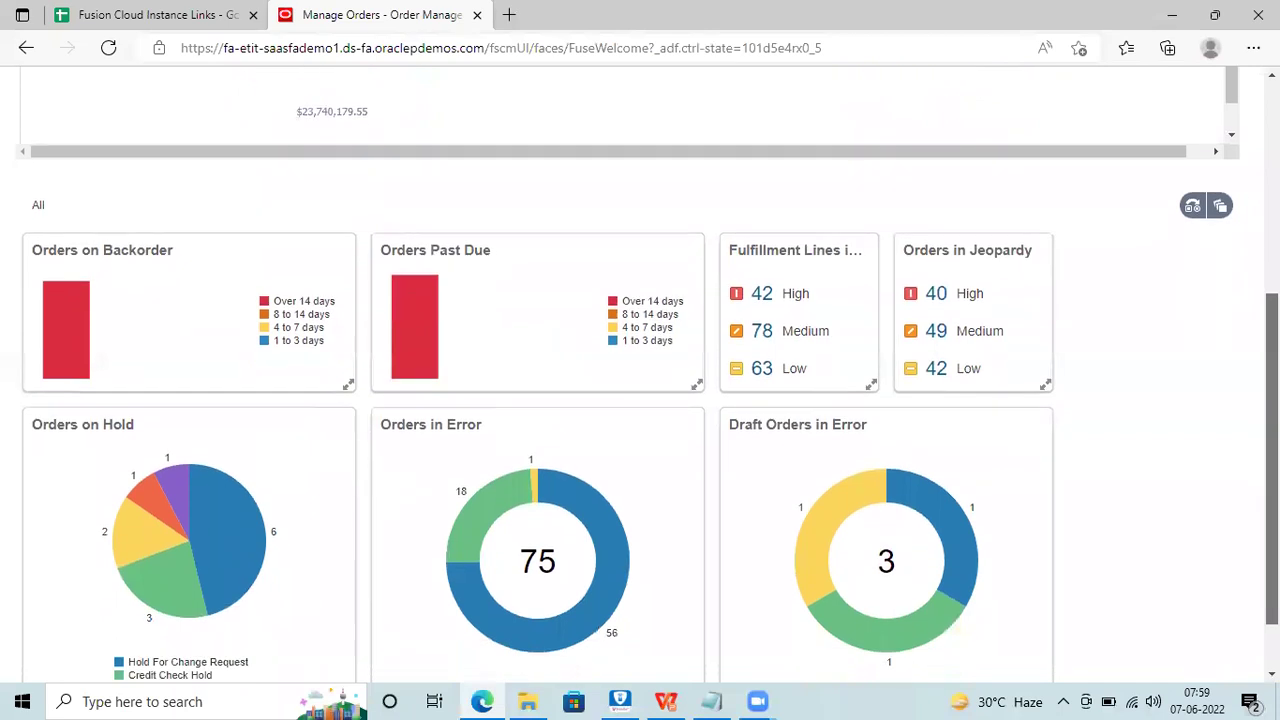
Inspect the segments of the Draft Orders in Error, Orders in Error and Orders on Hold charts
scroll(1272, 450, "down", 1)
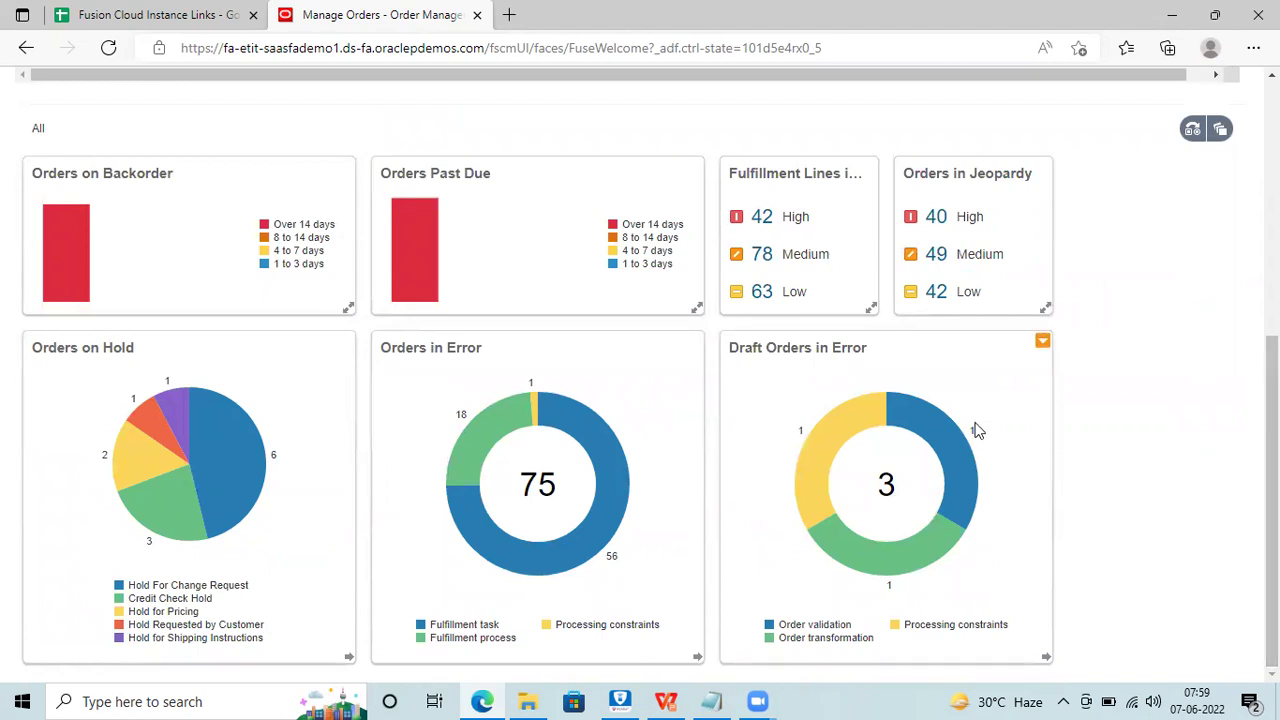
mouse_move(925, 430)
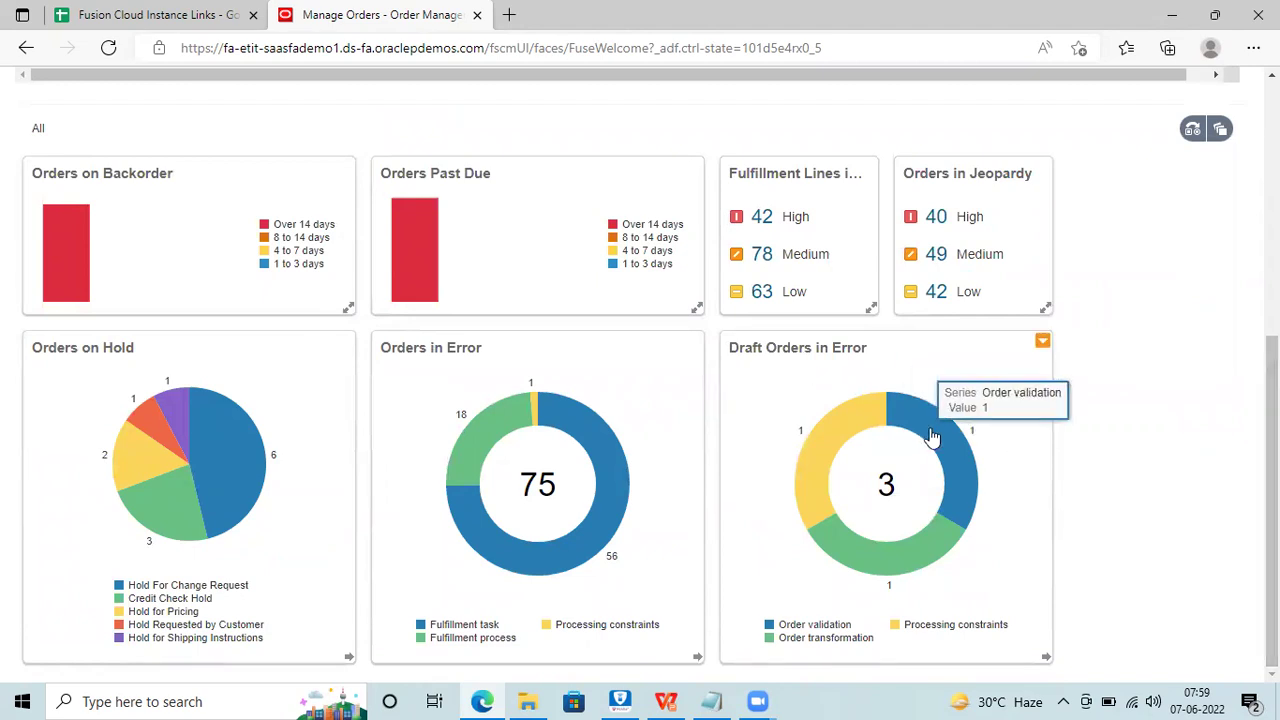
mouse_move(887, 557)
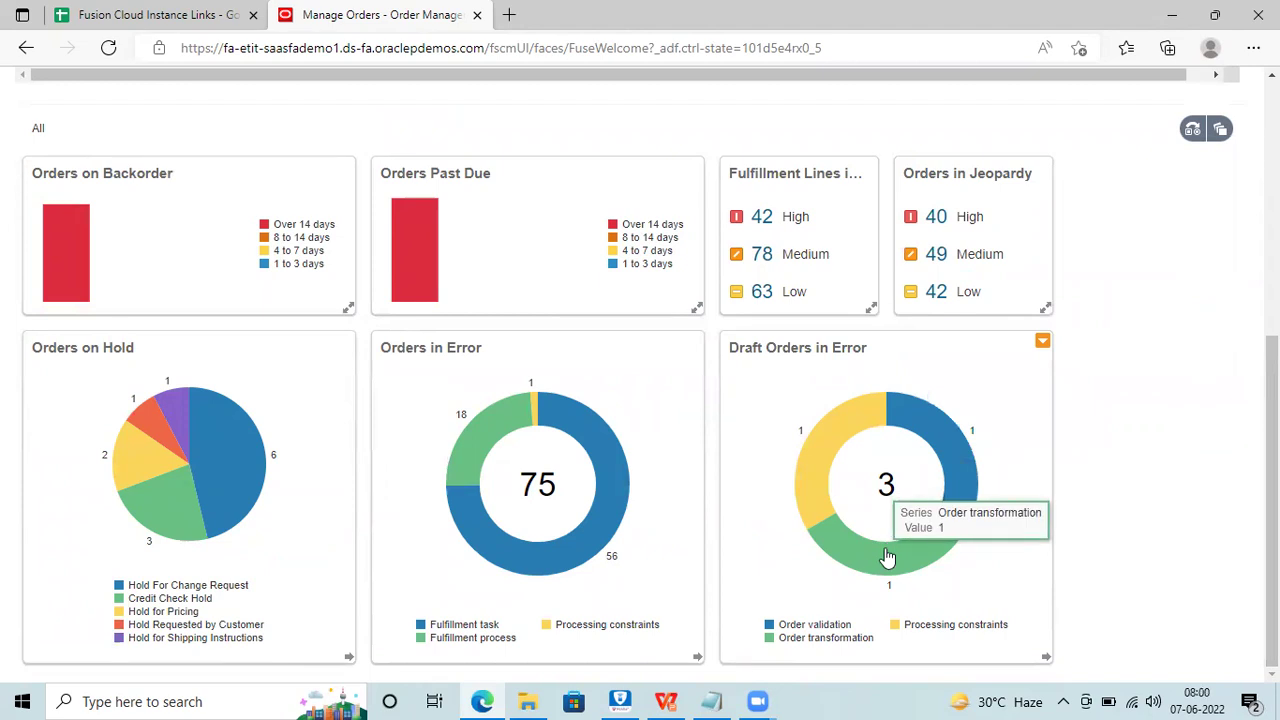
mouse_move(594, 542)
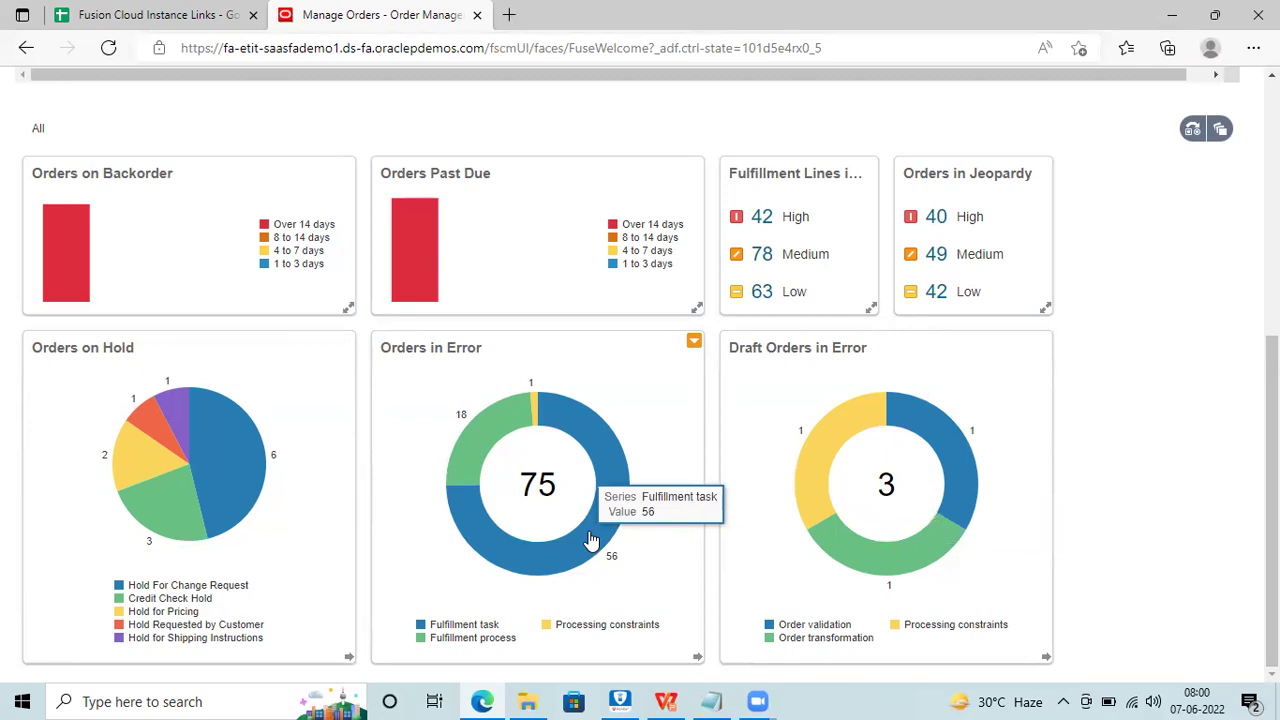
mouse_move(471, 449)
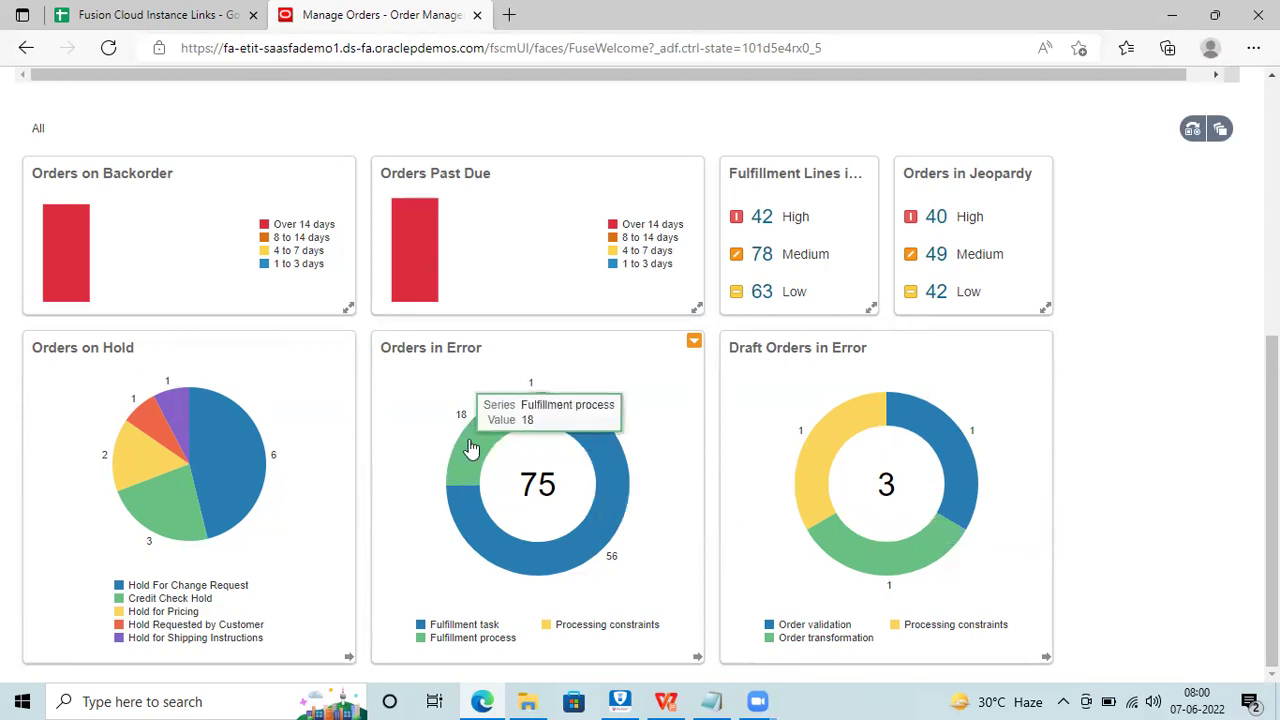
mouse_move(133, 484)
mouse_move(243, 489)
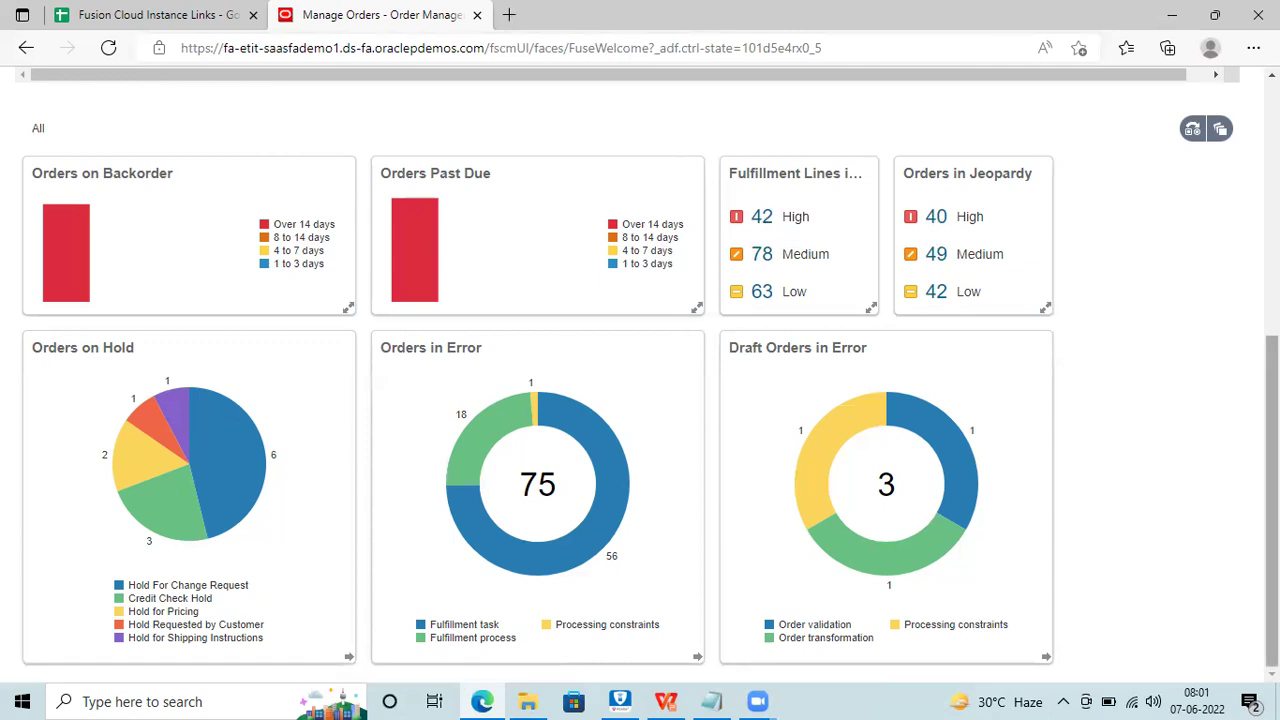
Display the Hide option of the Orders in Error card and return to the open order charts
scroll(640, 400, "up", 2)
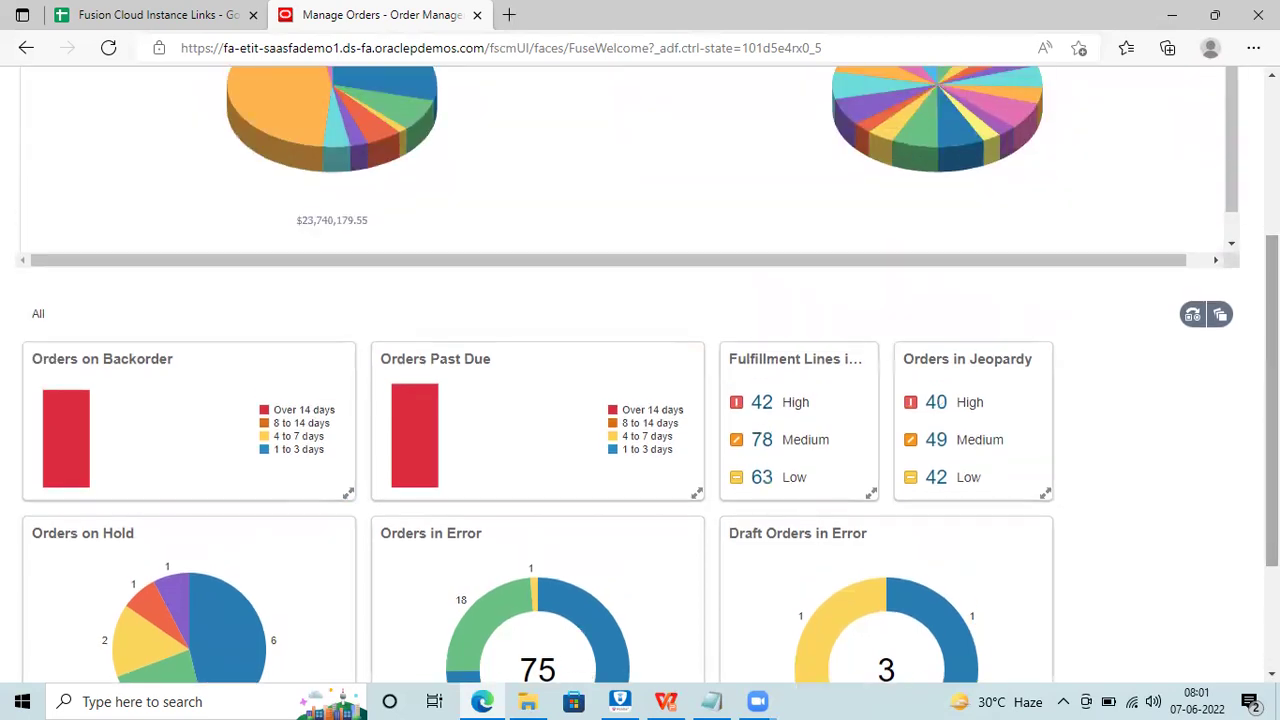
scroll(758, 330, "down", 2)
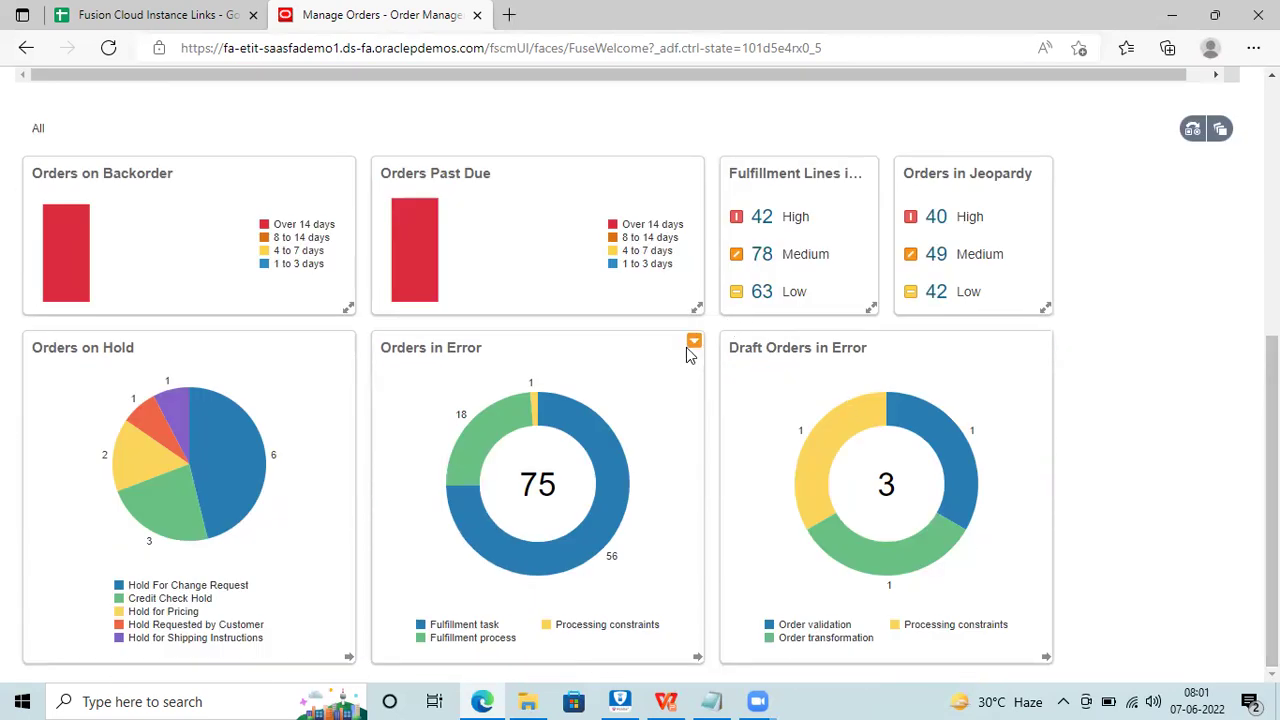
left_click(693, 343)
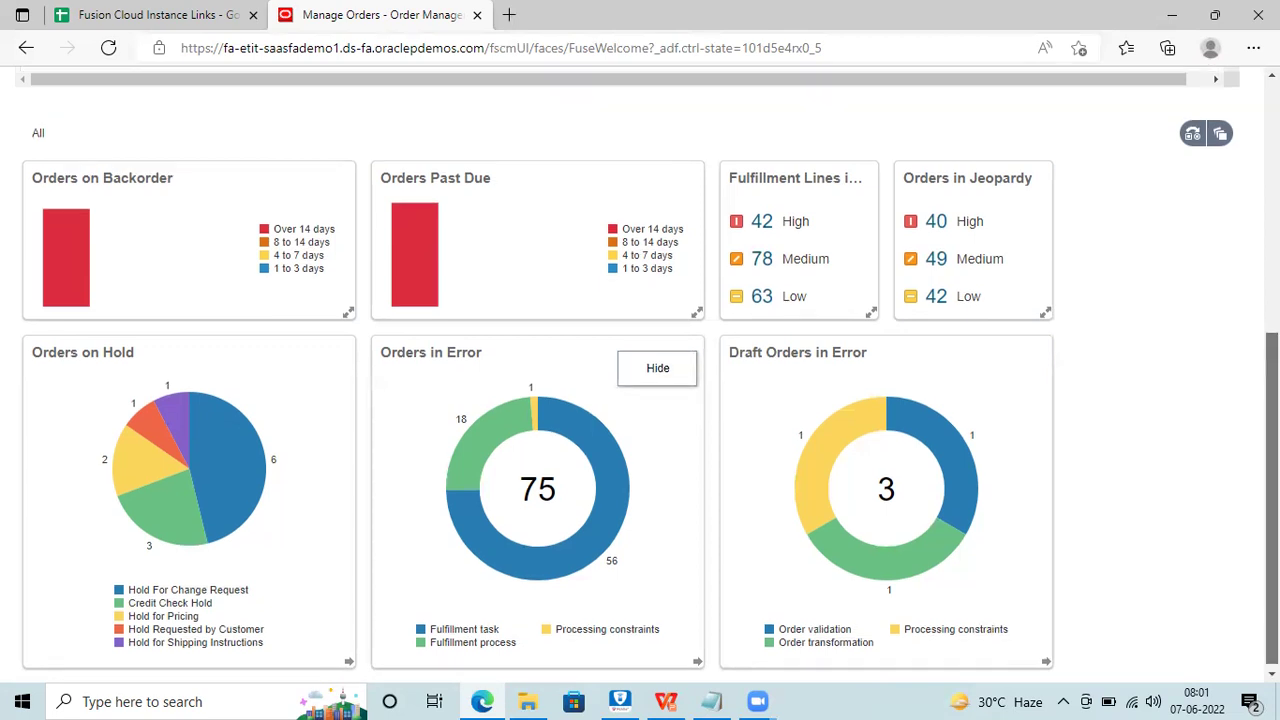
scroll(647, 378, "up", 4)
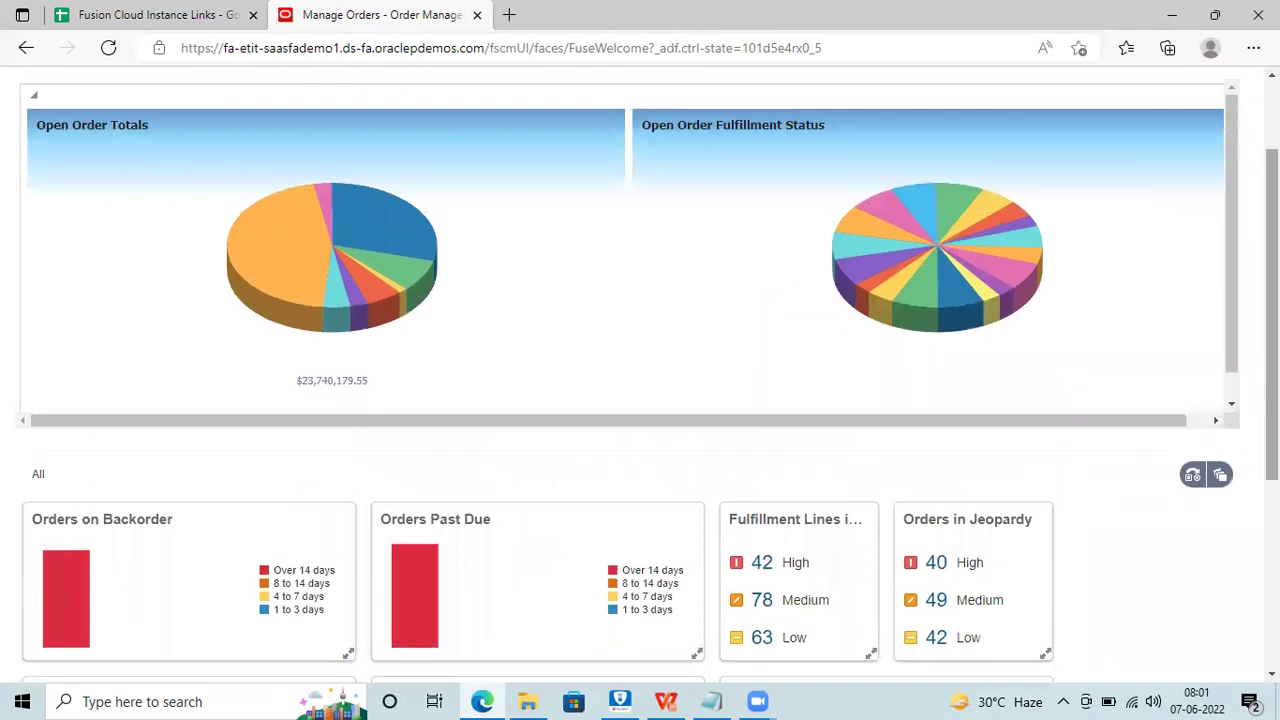
scroll(640, 375, "up", 1)
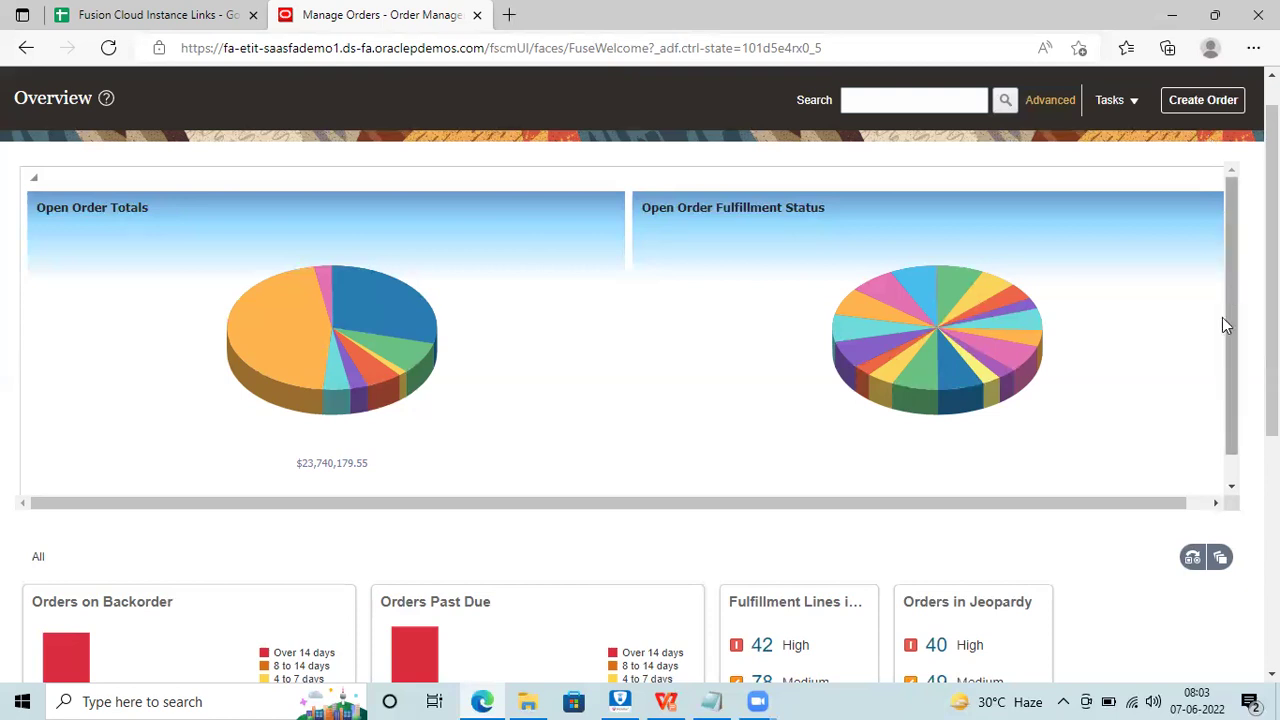
Review the Open Order Totals and Open Order Fulfillment Status charts together with the order status cards below them
left_click_drag(1226, 321, 1235, 371)
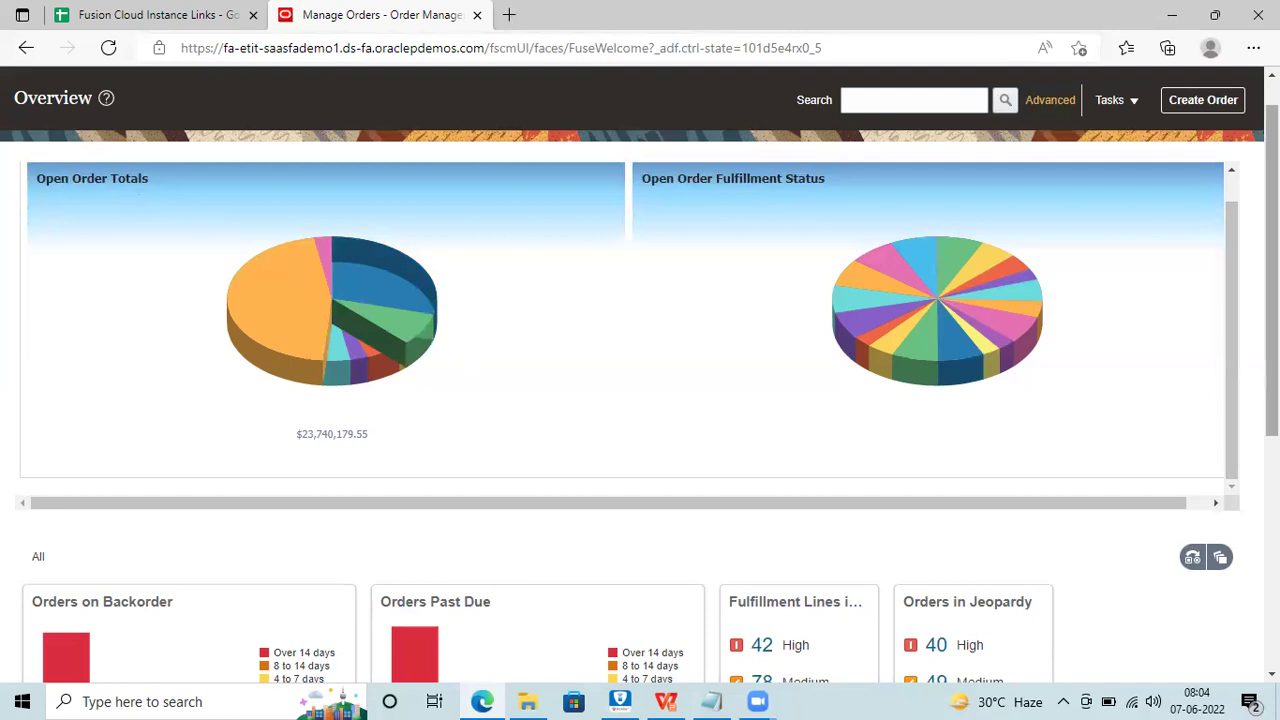
scroll(1272, 270, "down", 2)
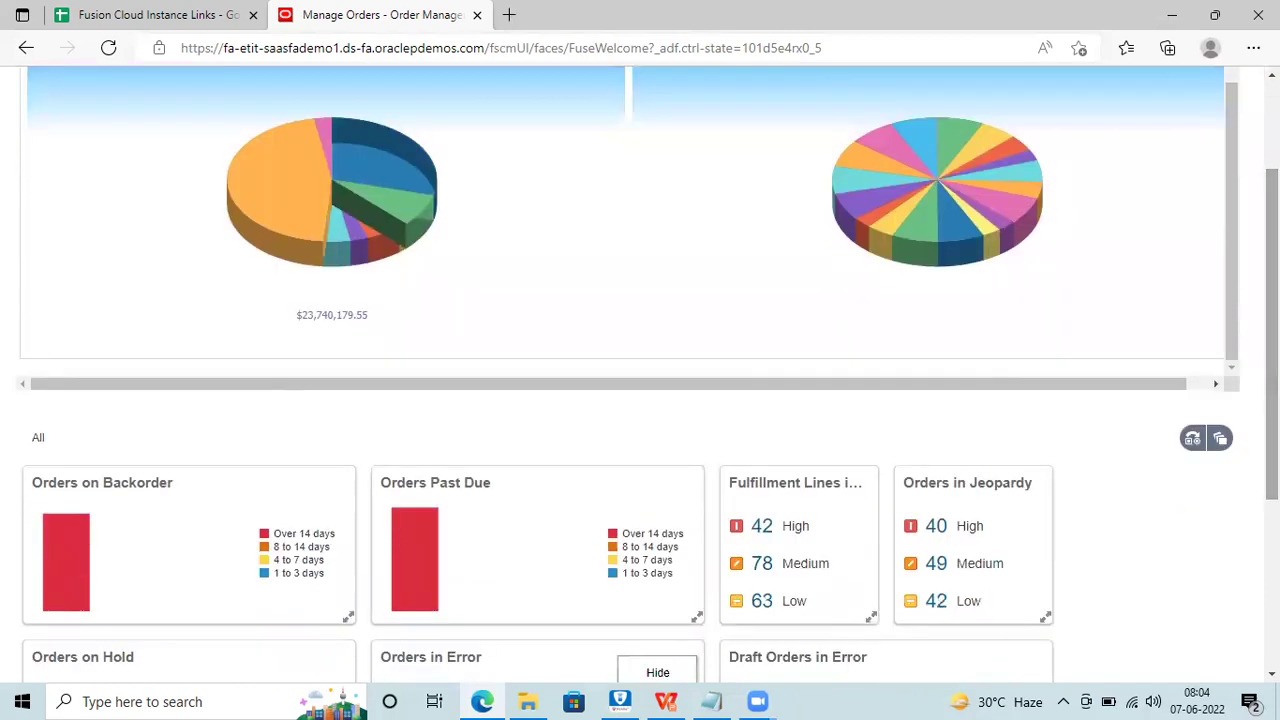
scroll(1272, 300, "down", 3)
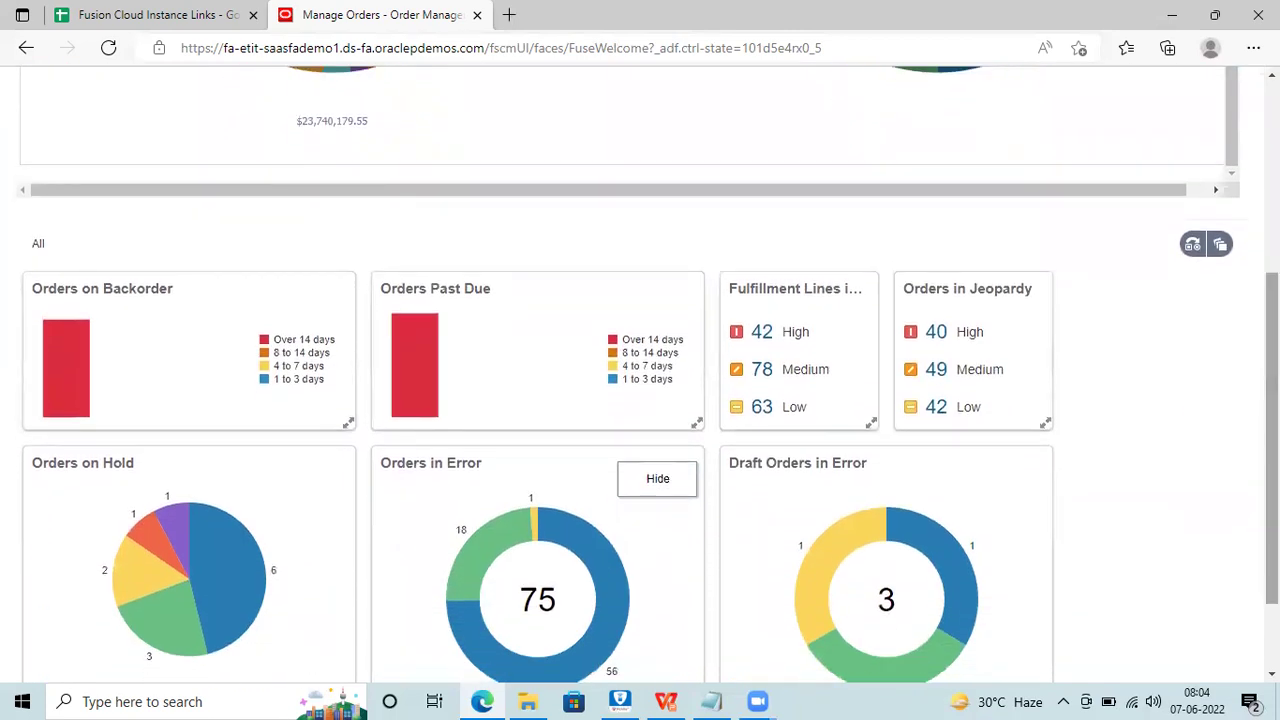
scroll(1272, 300, "down", 1)
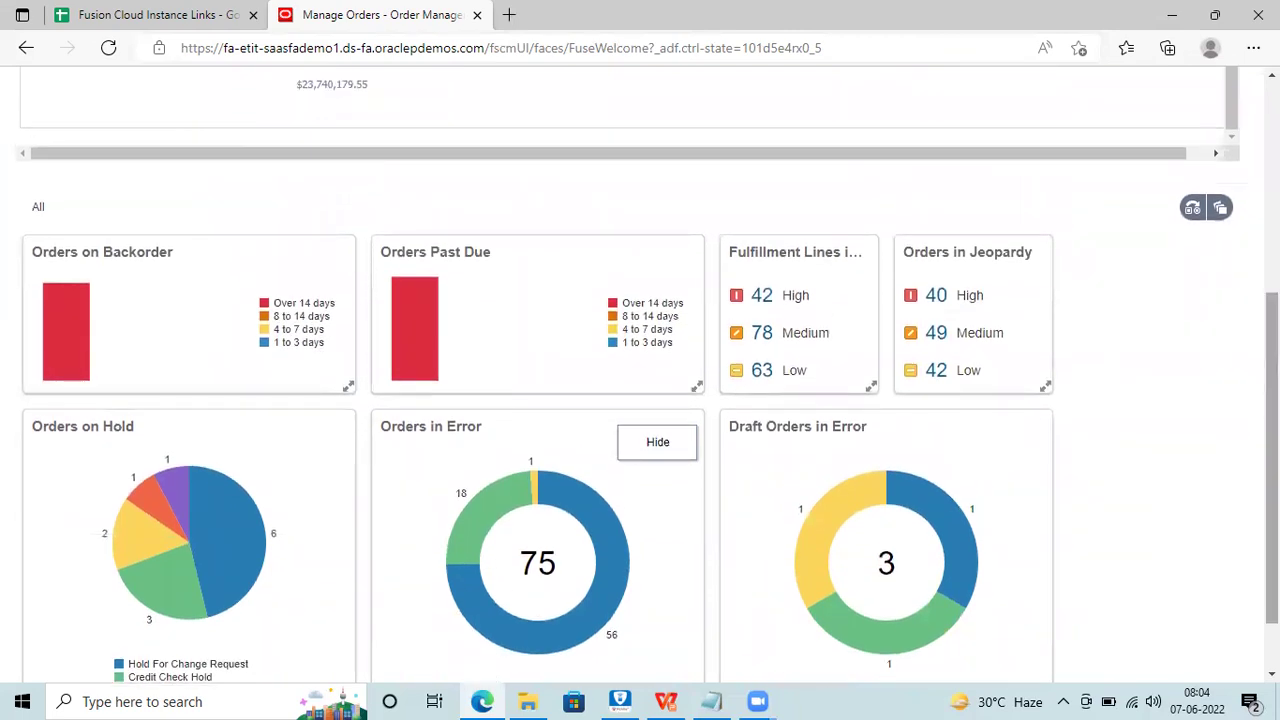
scroll(640, 380, "up", 6)
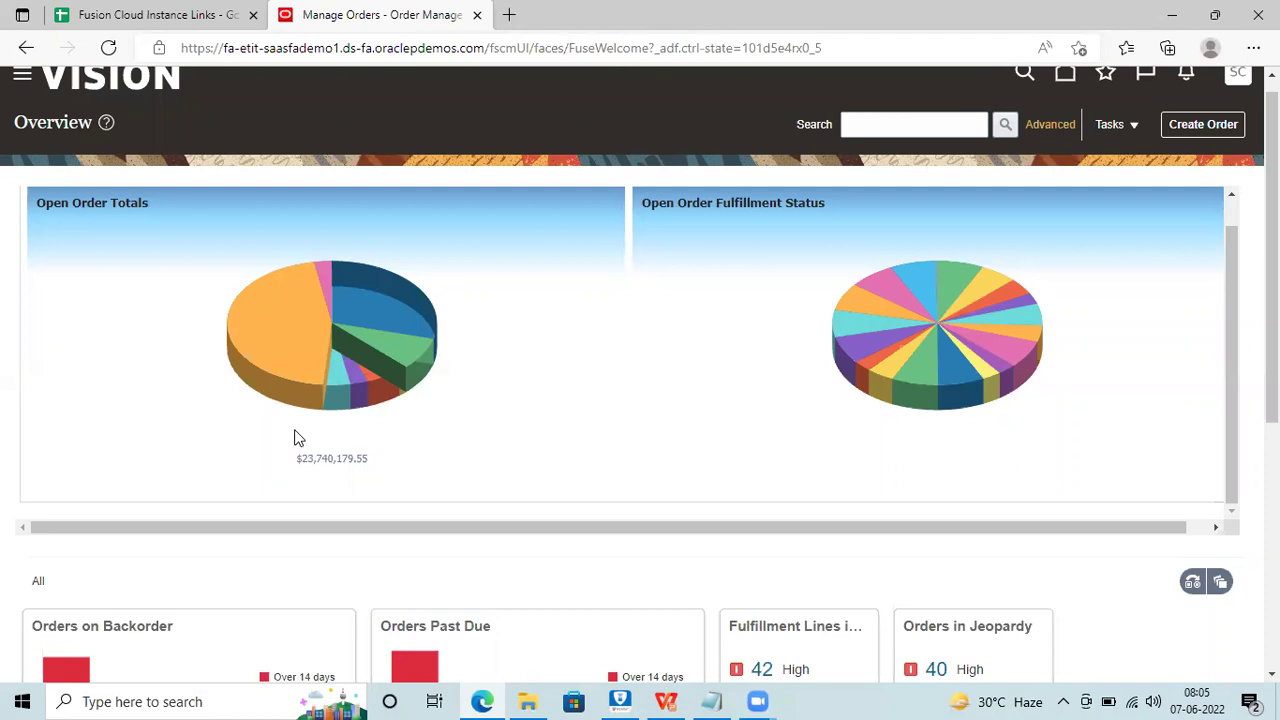
left_click_drag(1272, 250, 1272, 450)
scroll(640, 375, "up", 4)
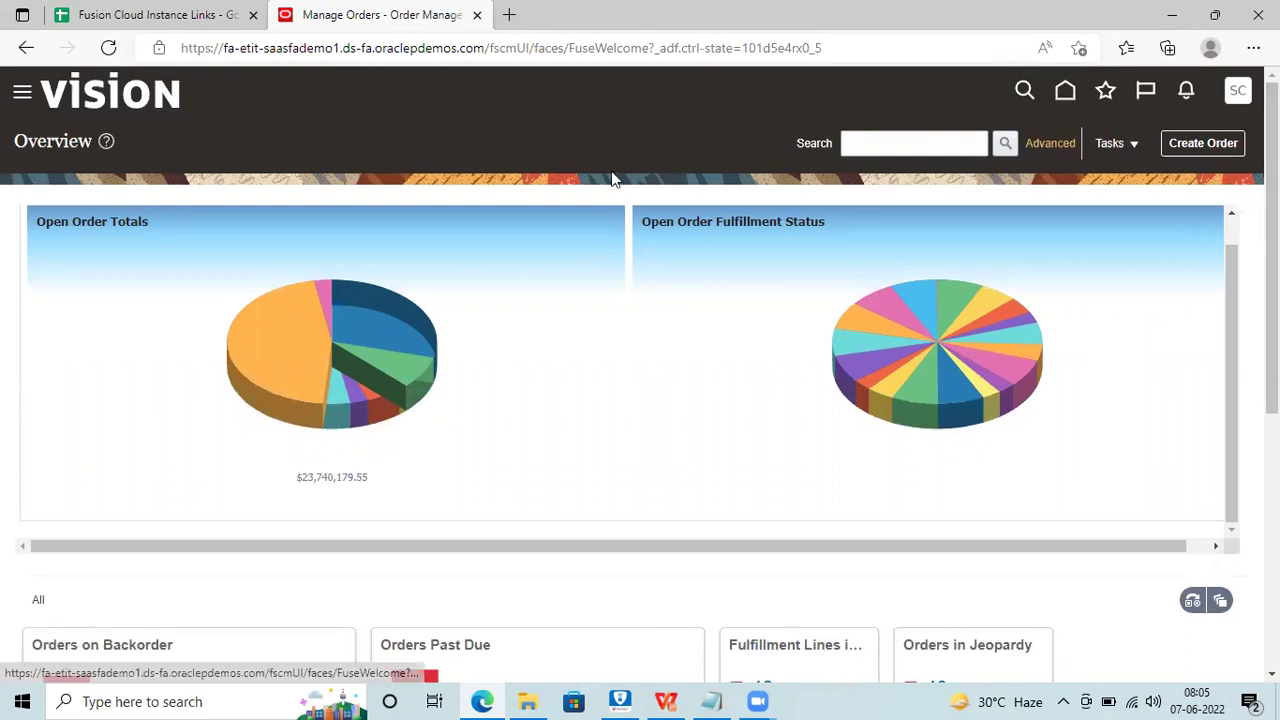
scroll(613, 177, "down", 4)
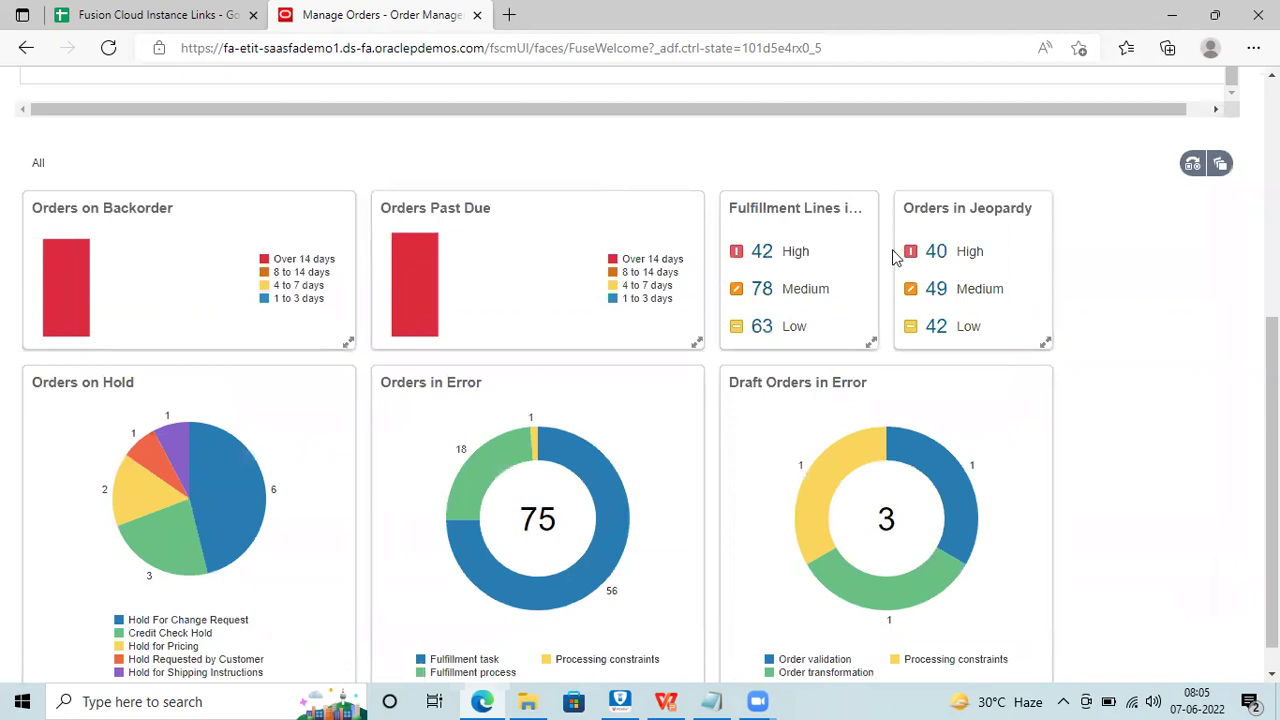
Return to the home page, check the navigator's list of groups, and look over the Order Management apps and quick actions
scroll(1272, 480, "up", 4)
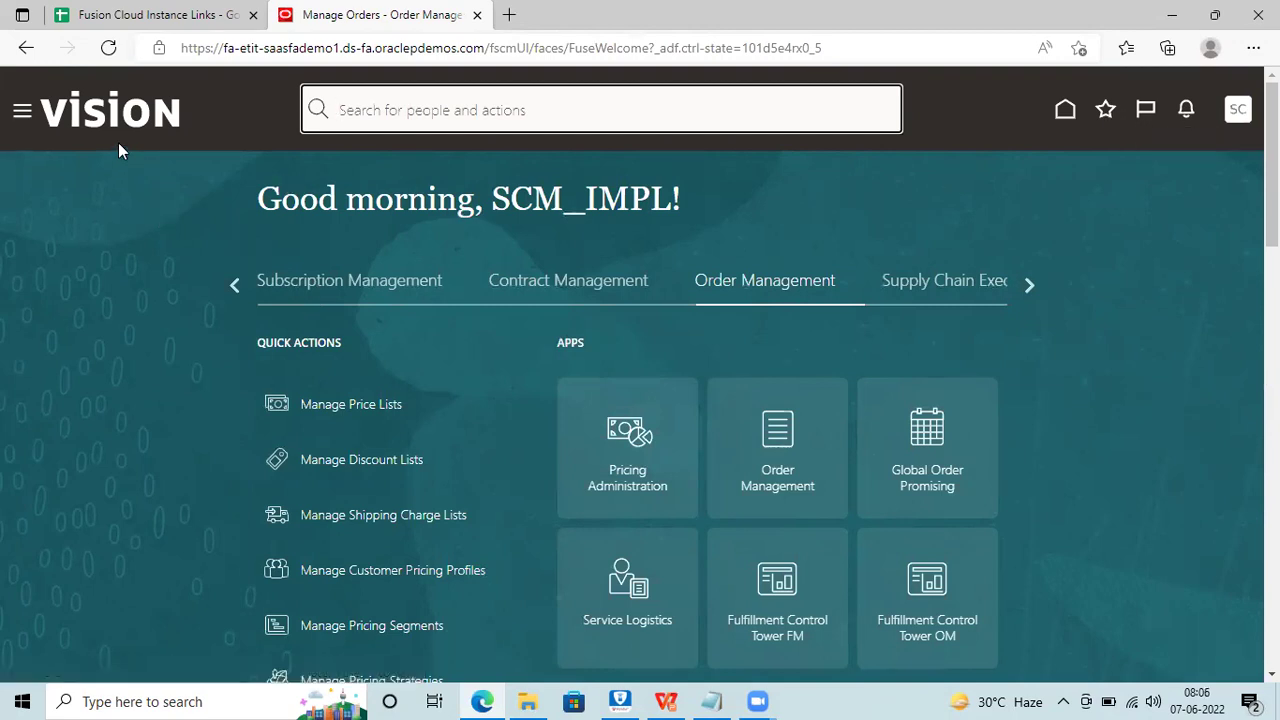
left_click(15, 115)
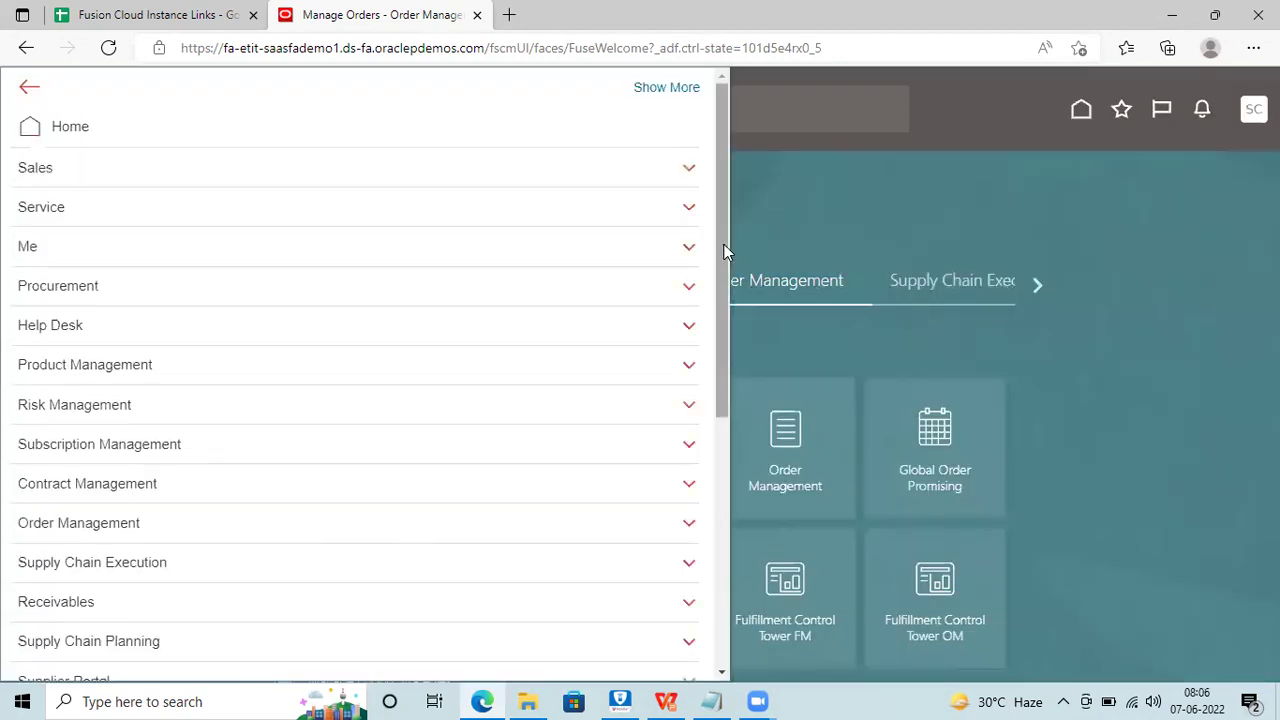
left_click(1058, 276)
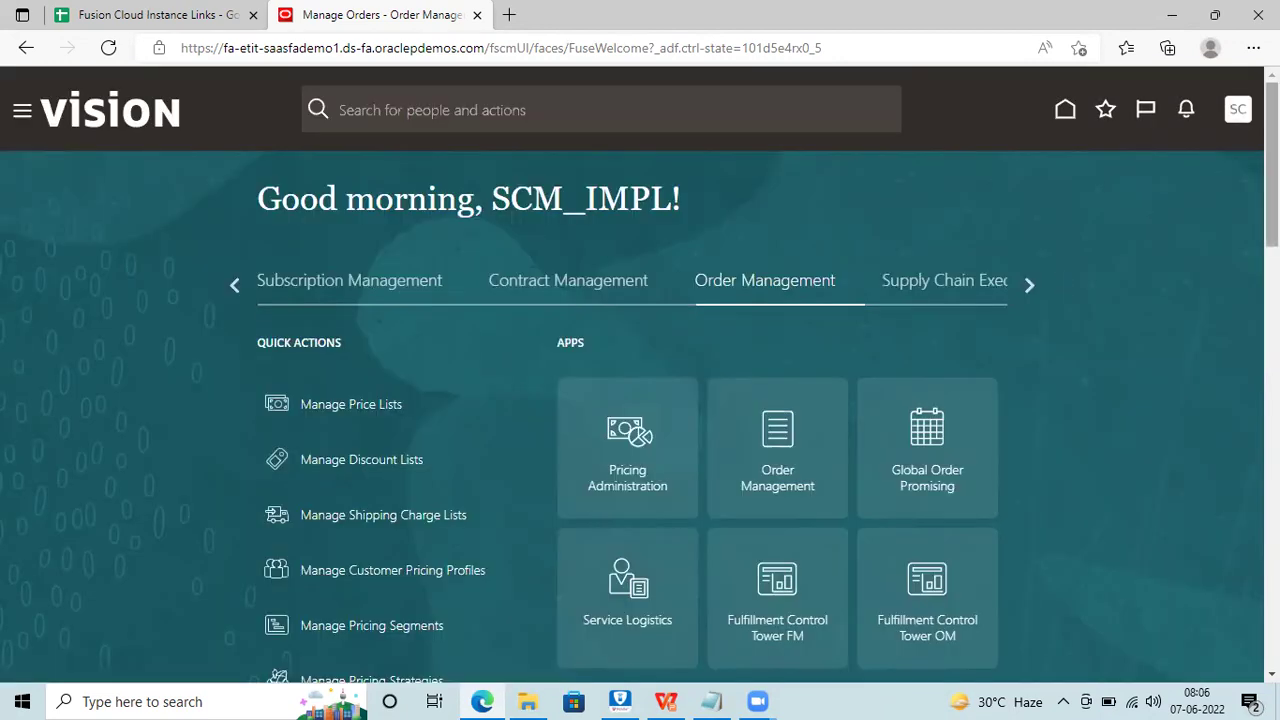
scroll(623, 603, "down", 2)
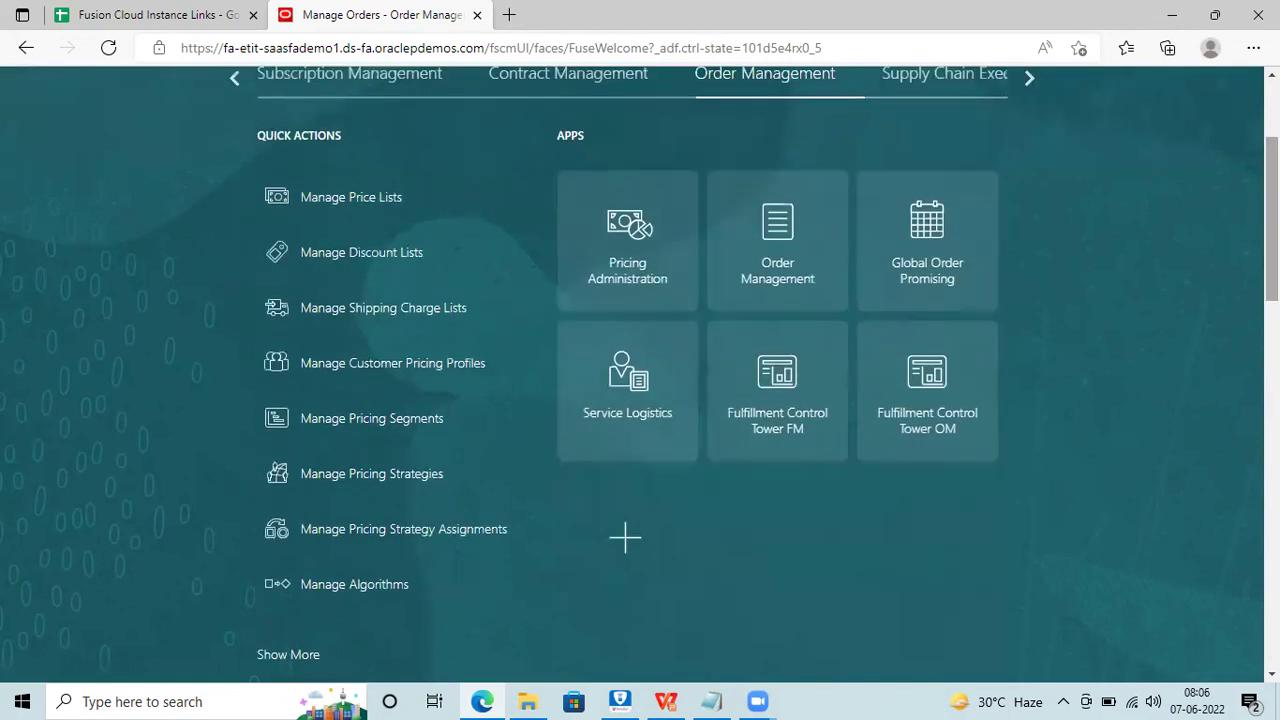
scroll(625, 537, "up", 2)
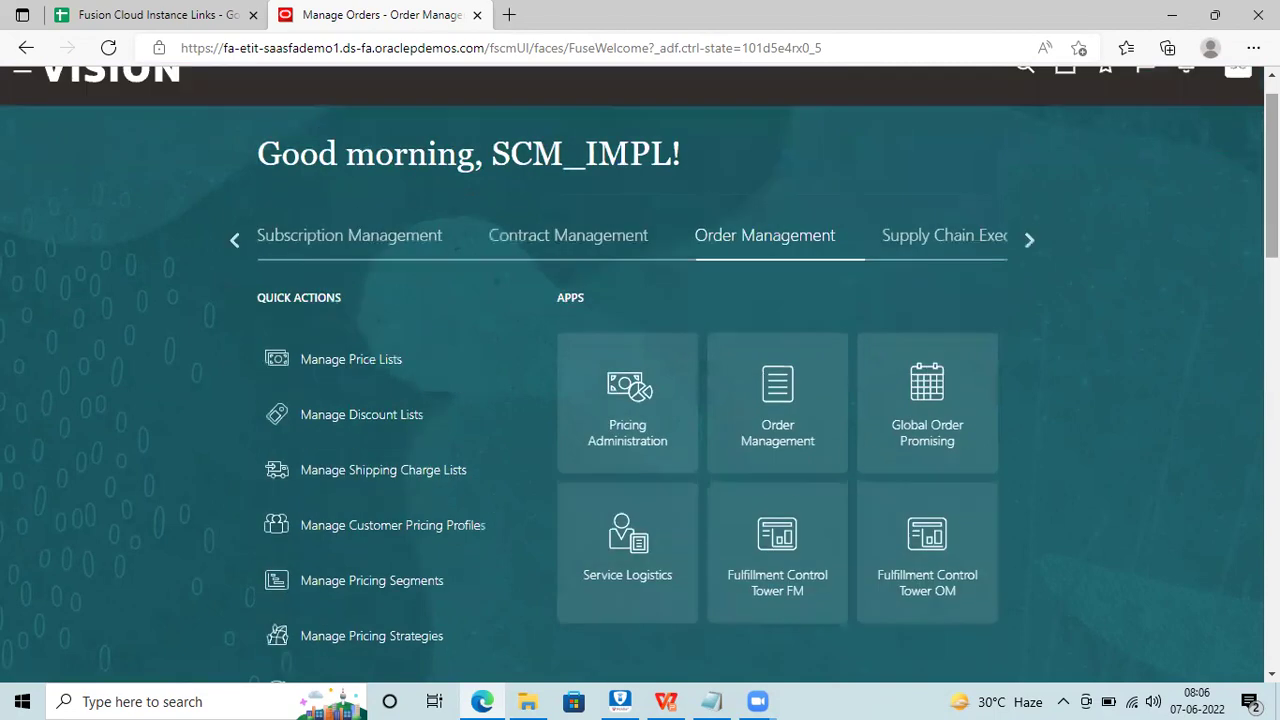
Display the Tools group on the home page and look over its apps
left_click(1031, 240)
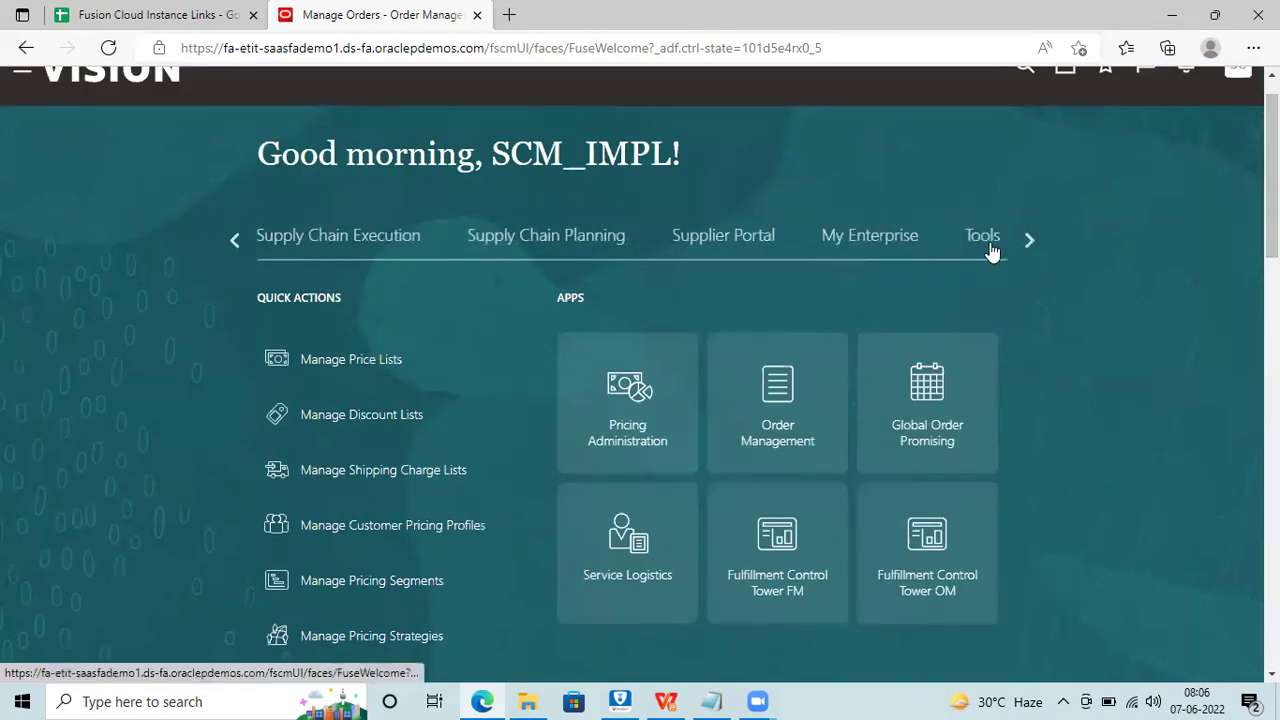
left_click(983, 238)
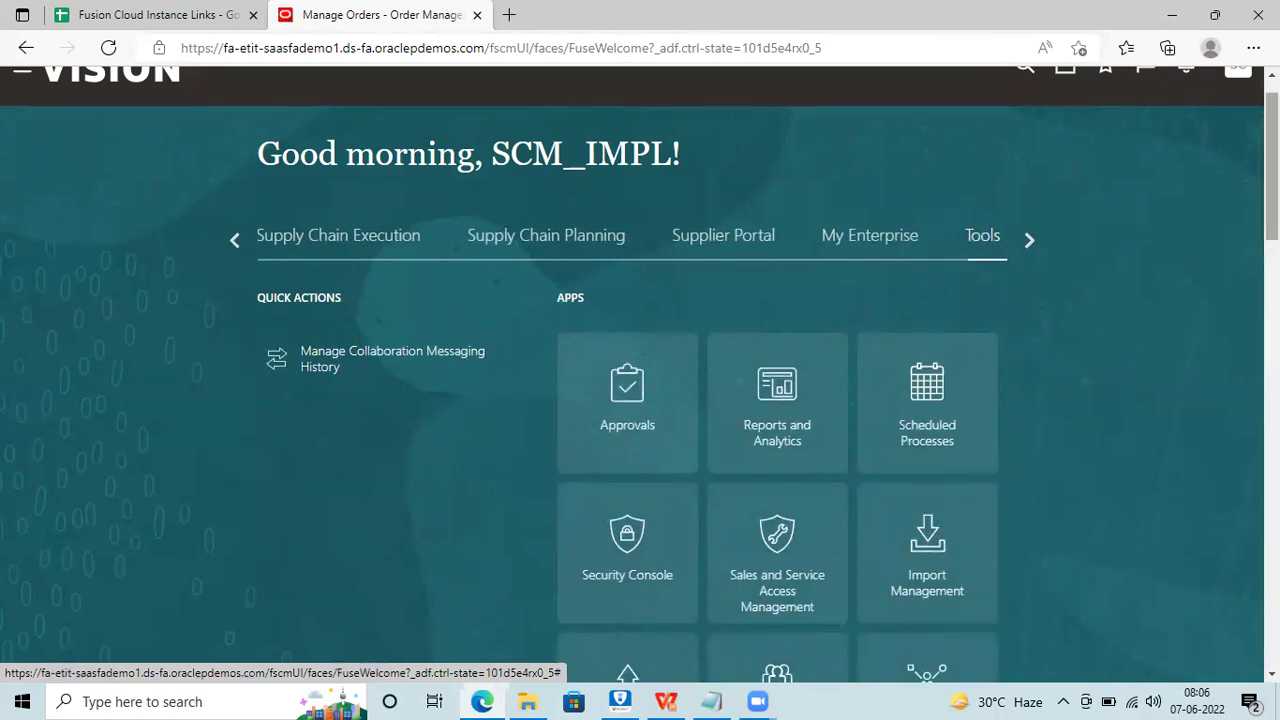
scroll(640, 400, "down", 4)
scroll(640, 400, "up", 2)
scroll(640, 400, "up", 1)
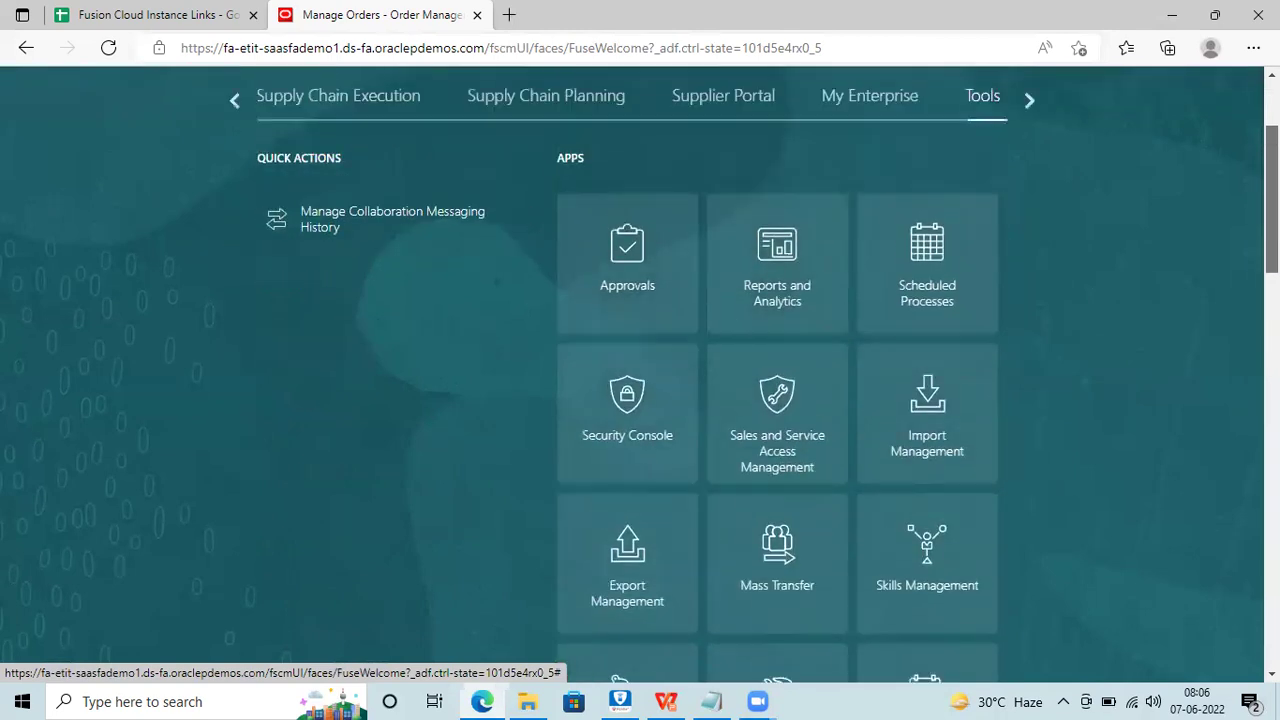
scroll(640, 400, "up", 1)
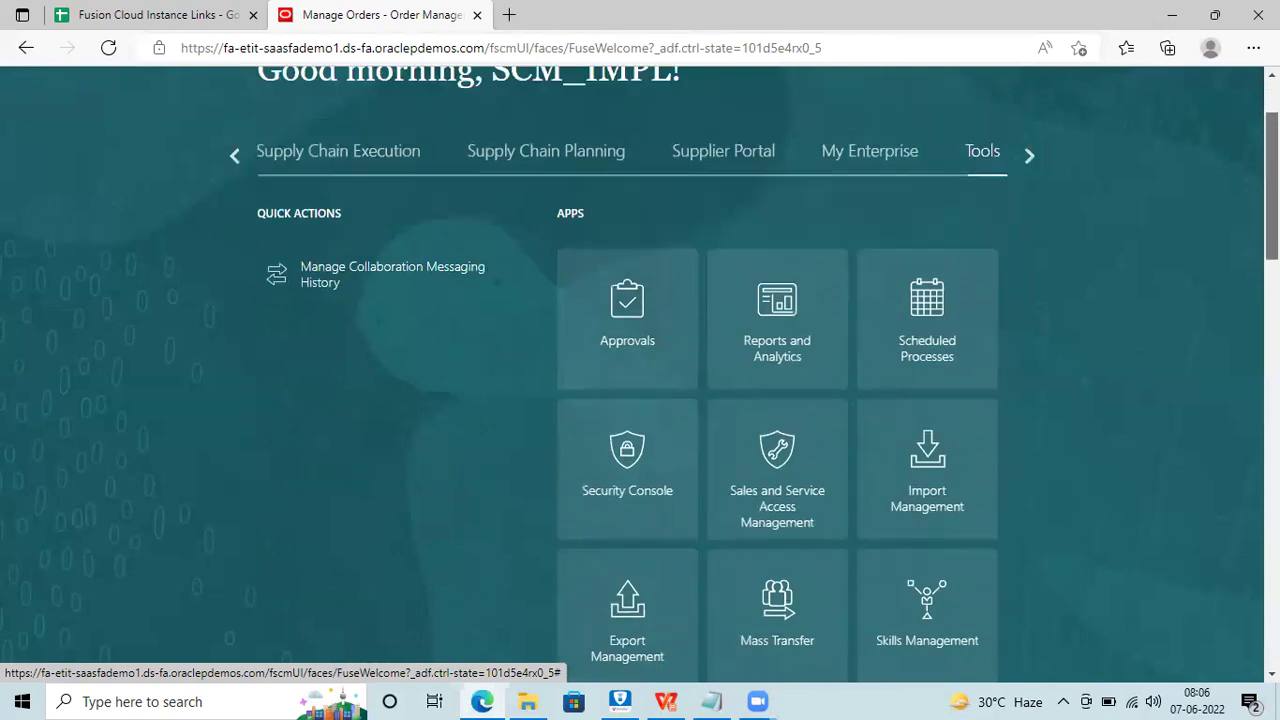
scroll(640, 400, "up", 1)
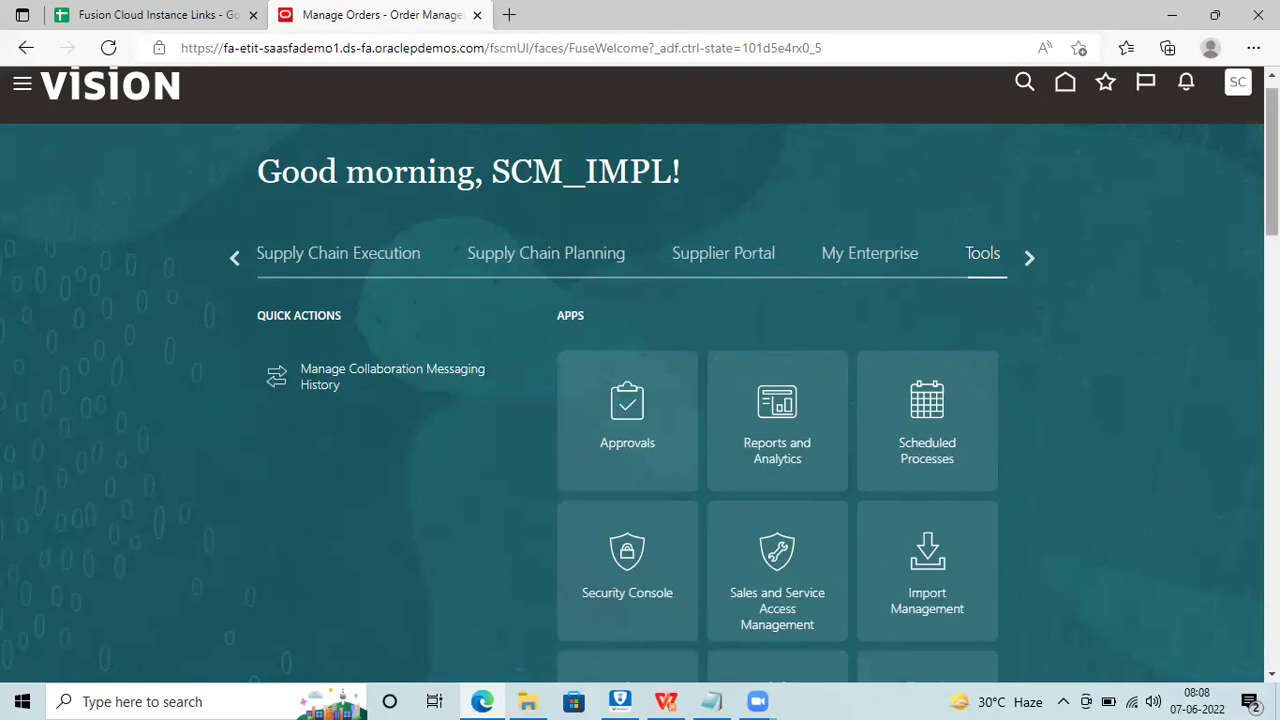
scroll(1051, 150, "up", 1)
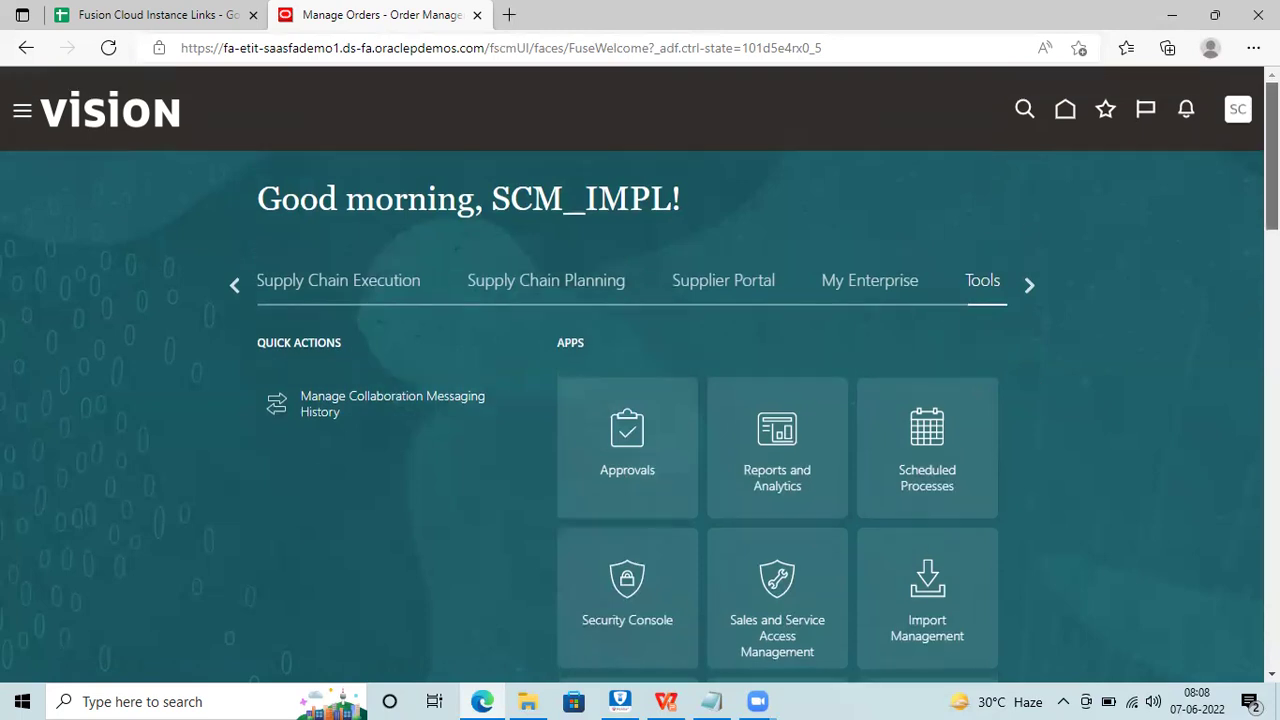
Search the home page for CASH and CASH MAN, and clear the search
left_click(1023, 112)
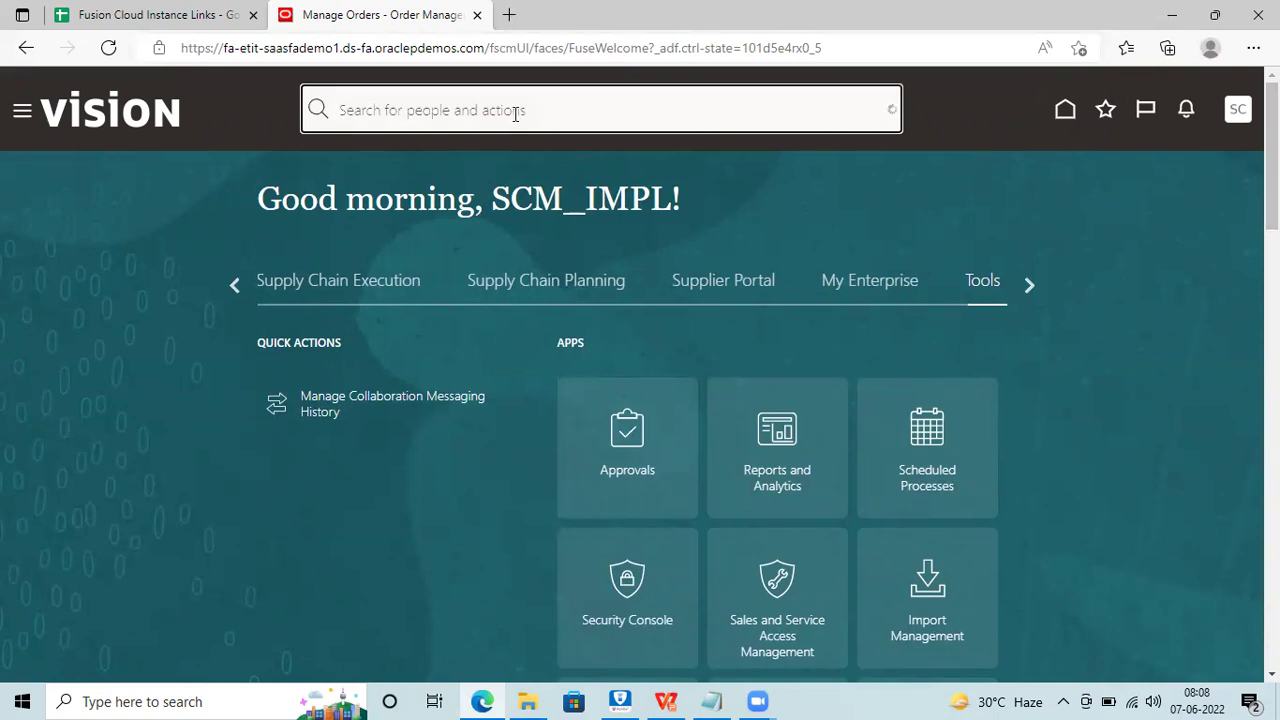
type("CAS")
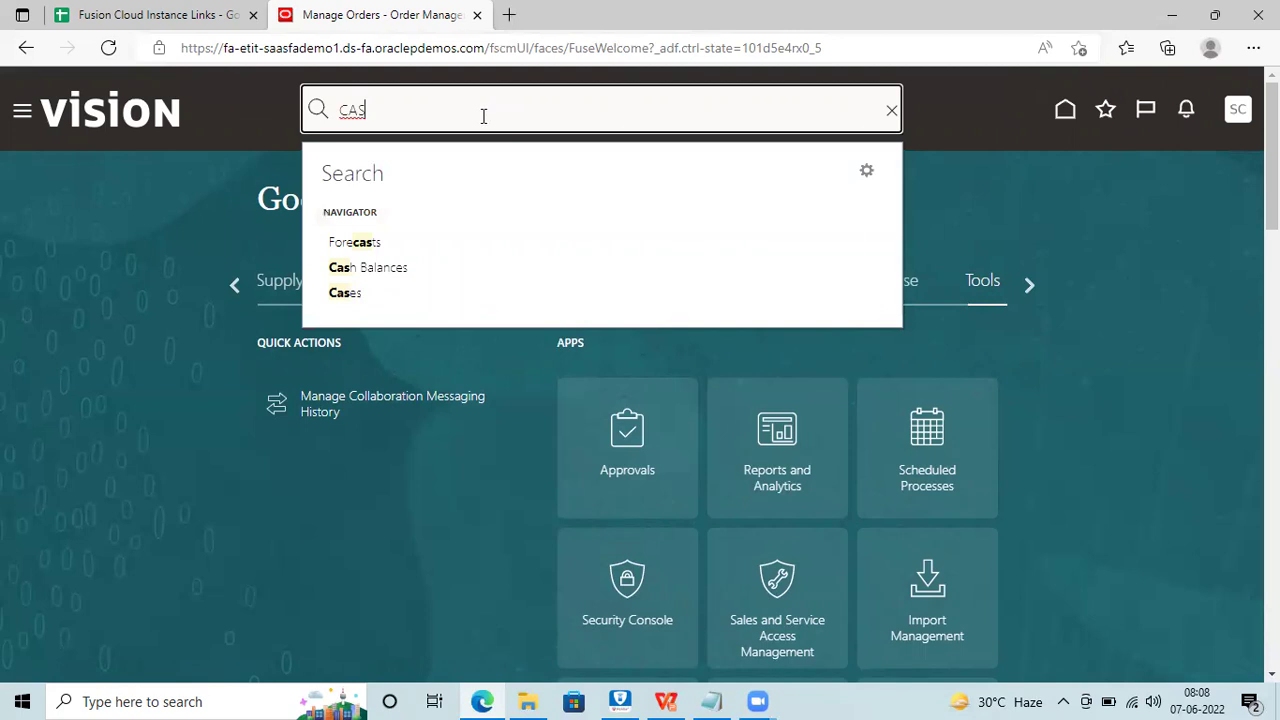
type("H")
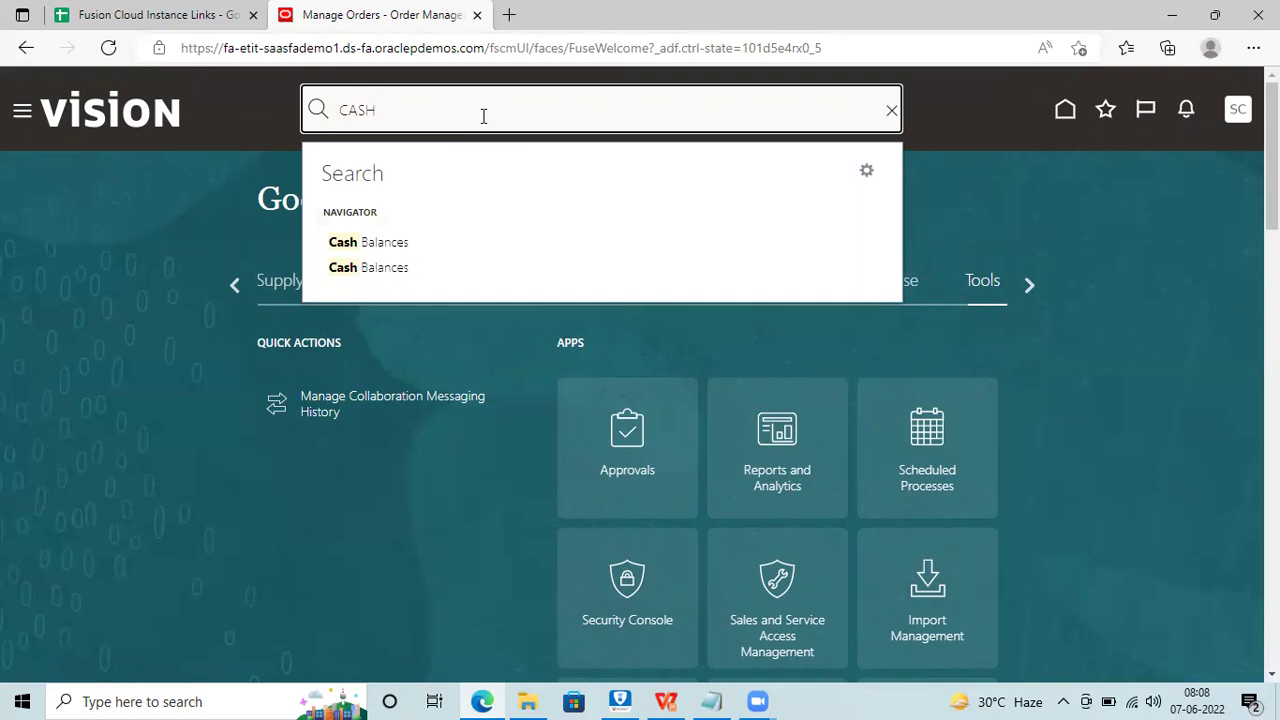
type("MAN")
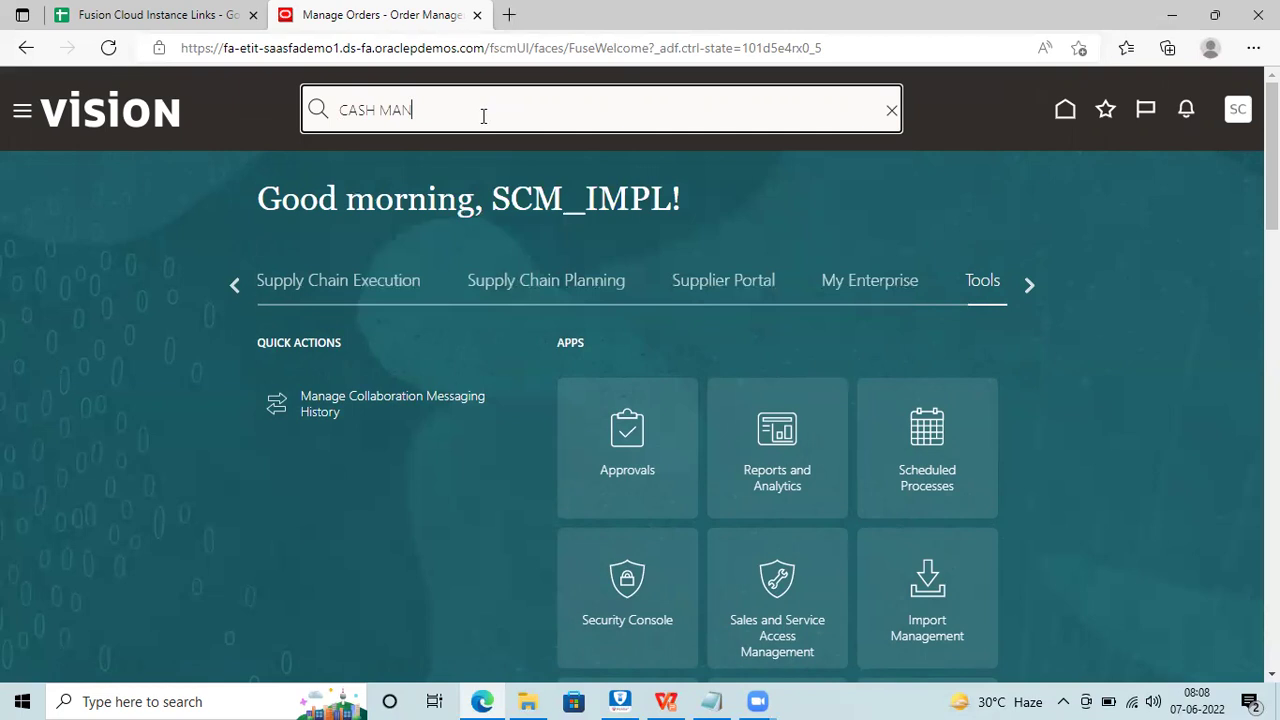
key("BackSpace")
key("BackSpace")
key("BackSpace")
key("BackSpace")
key("BackSpace")
key("BackSpace")
key("BackSpace")
key("BackSpace")
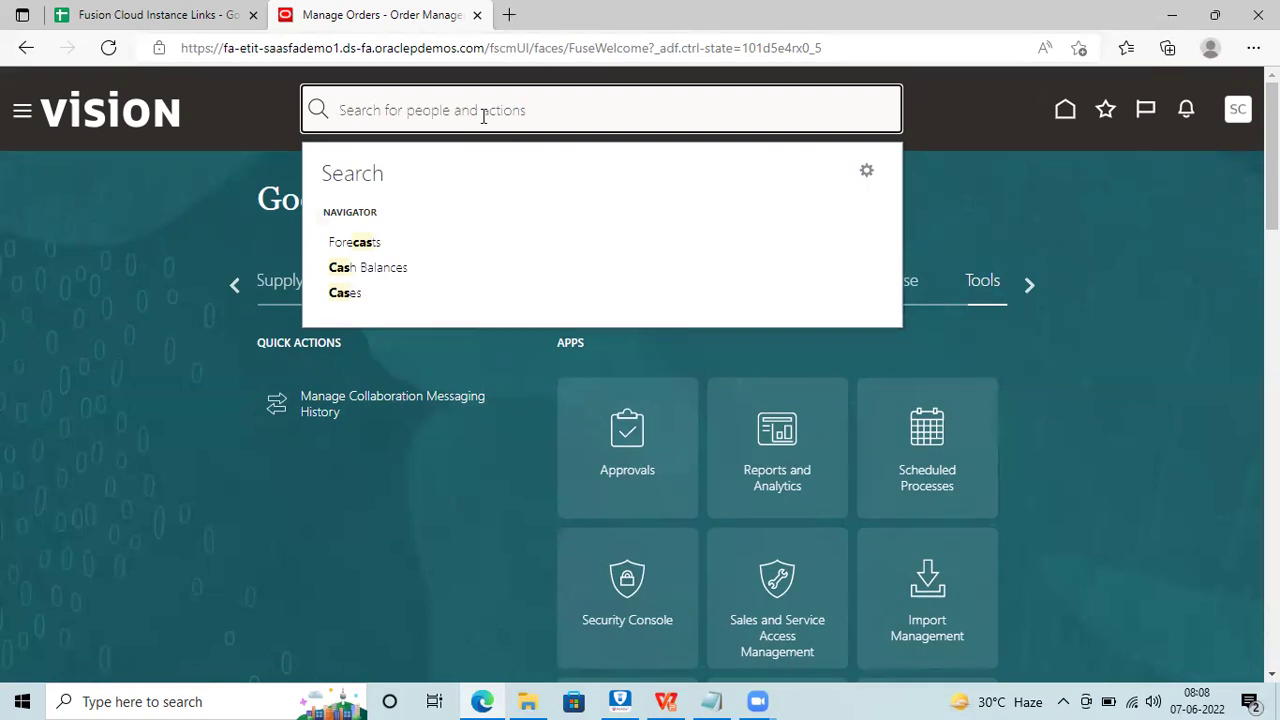
left_click(81, 278)
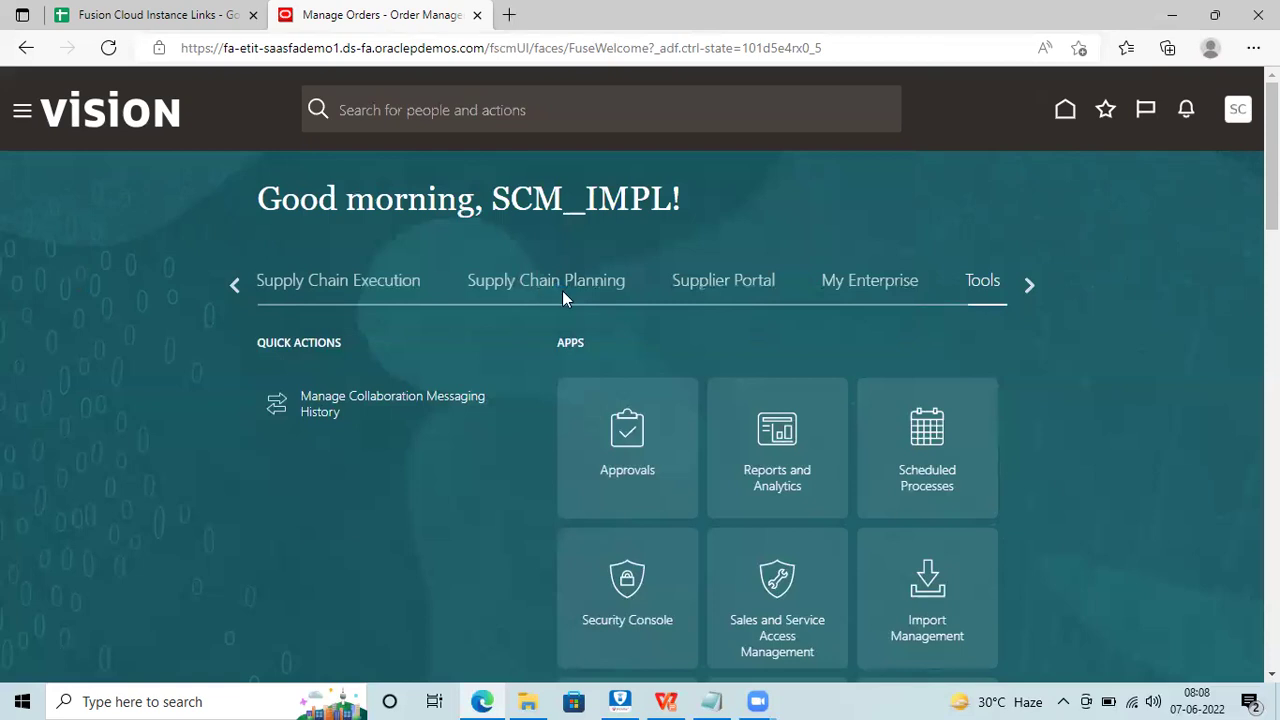
Search the home page for CASH once more and clear the search
left_click(397, 97)
type("CASH")
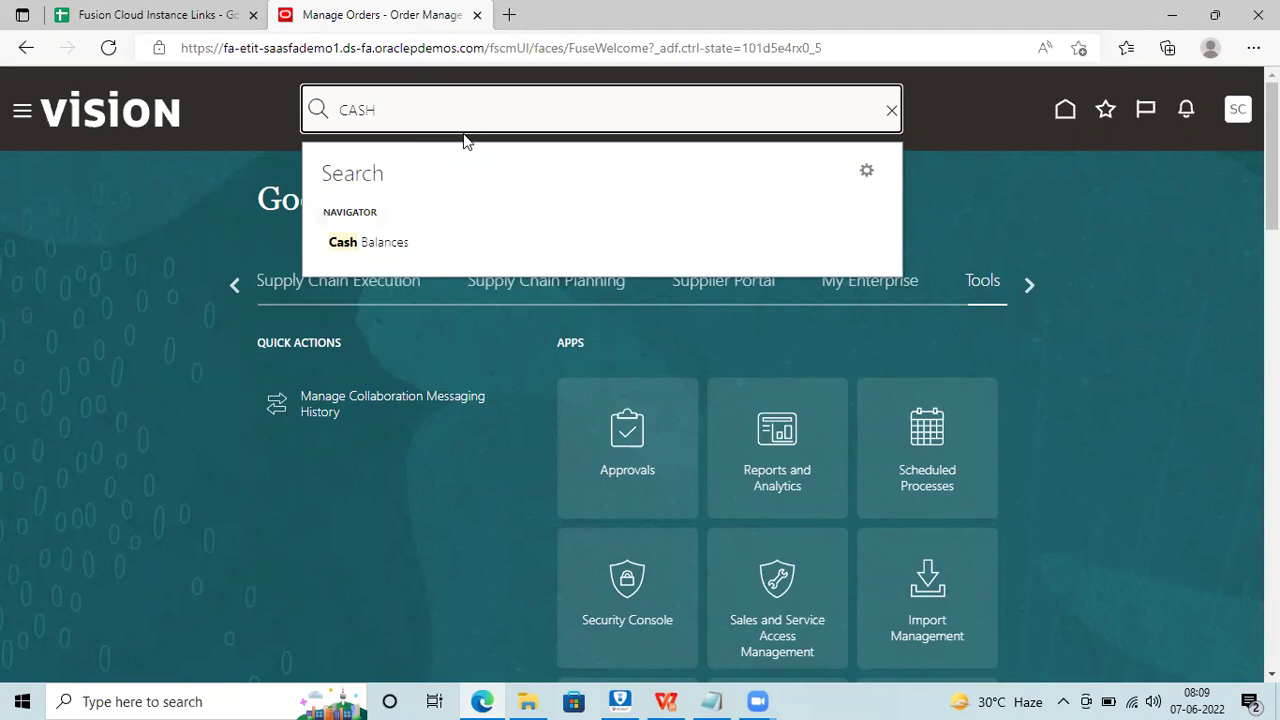
left_click(891, 110)
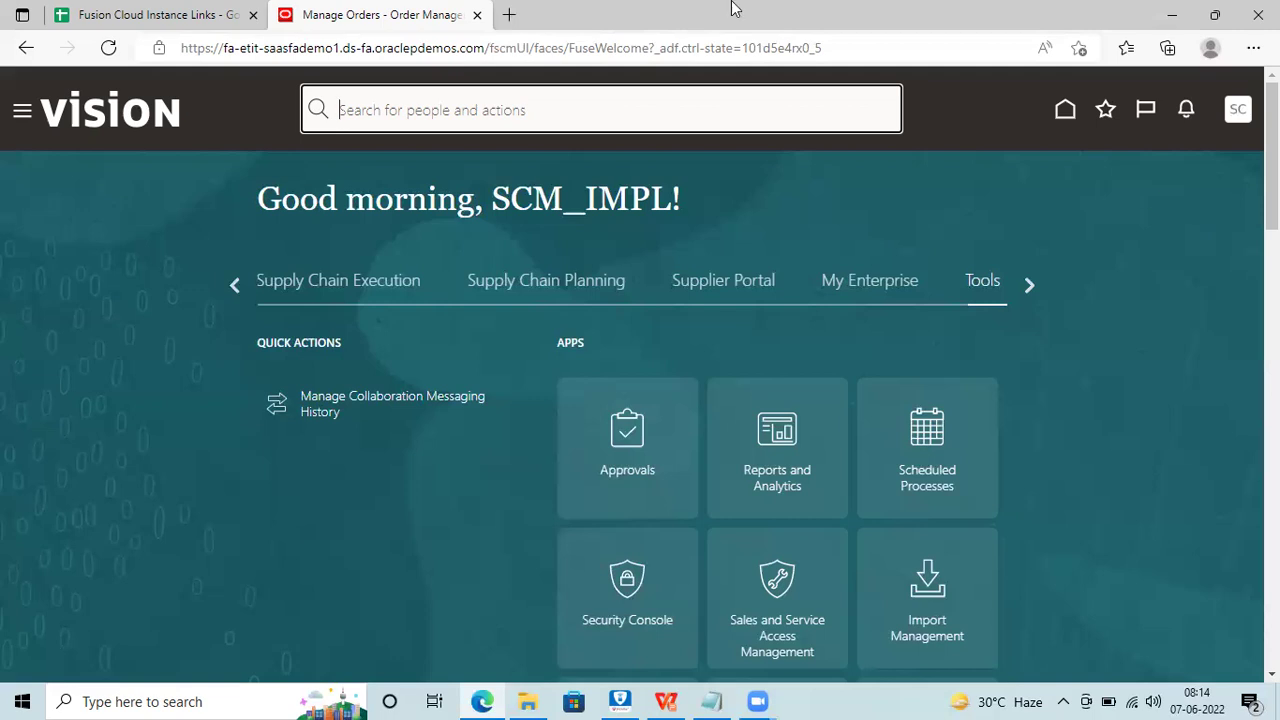
Copy the fa-eqjz-saasfademo1 instance link from cell A2 of the Fusion Cloud Instance Links spreadsheet and open it in a new browser tab
left_click(85, 8)
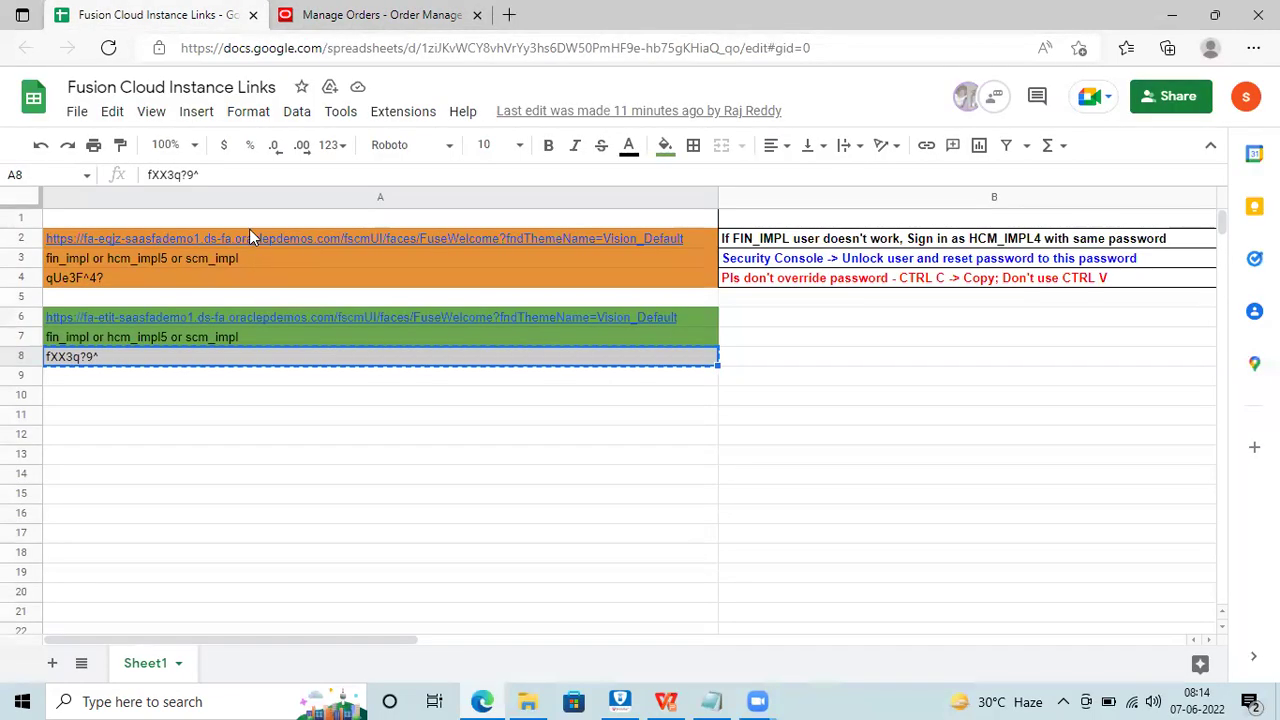
left_click(427, 260)
key("Up")
key("Up")
key("Down")
key("ctrl+c")
left_click(507, 8)
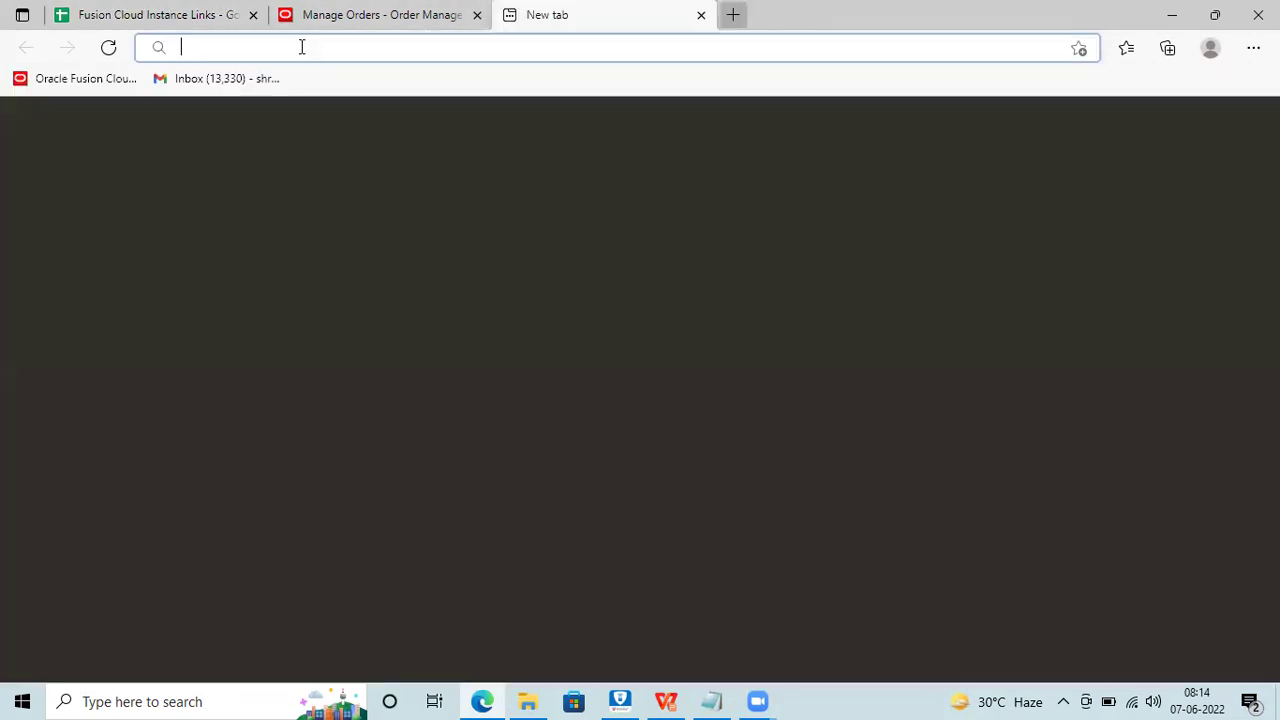
key("ctrl+v")
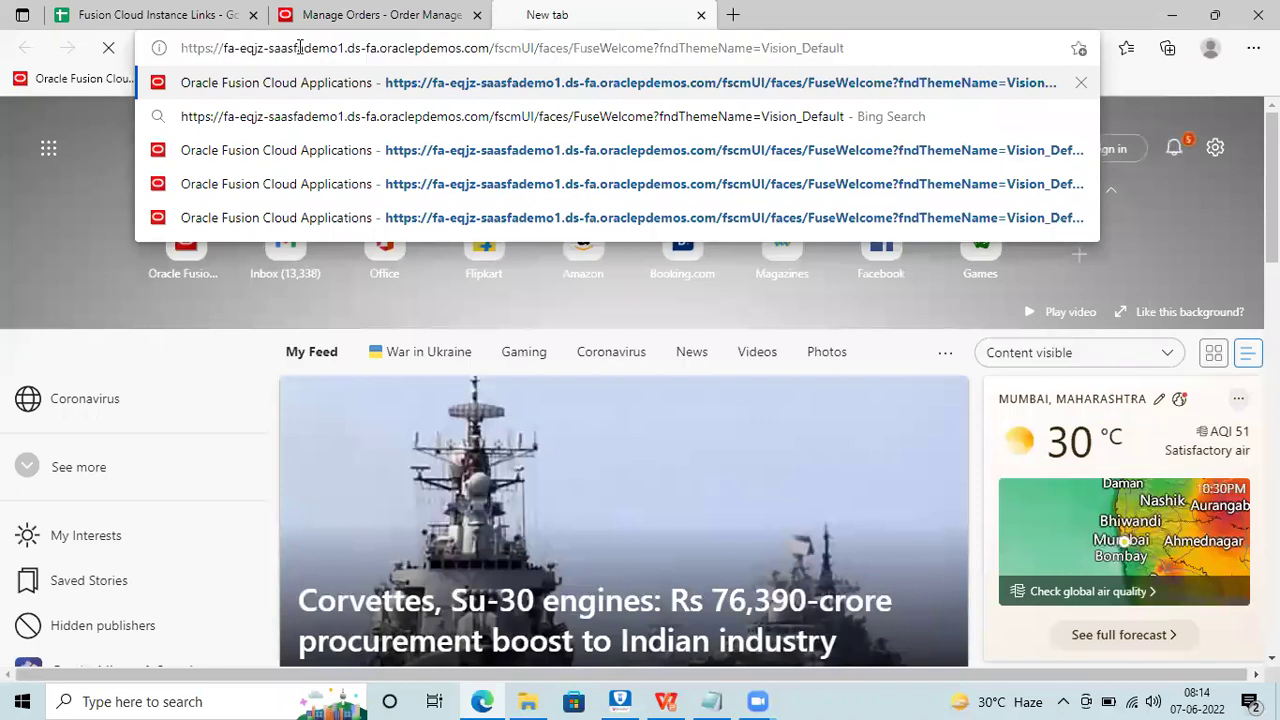
key("Return")
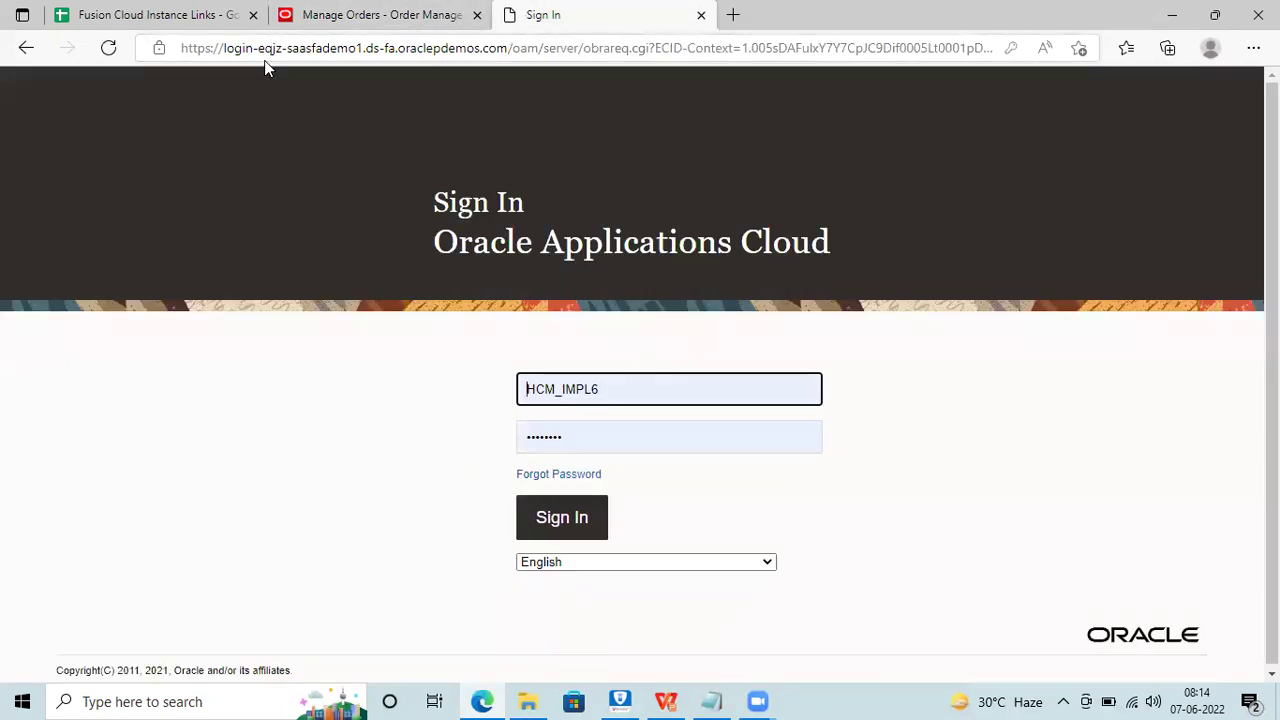
Compare the web addresses of the fa-etit home page and the eqjz sign-in page, ending on the fa-etit home page
left_click(397, 12)
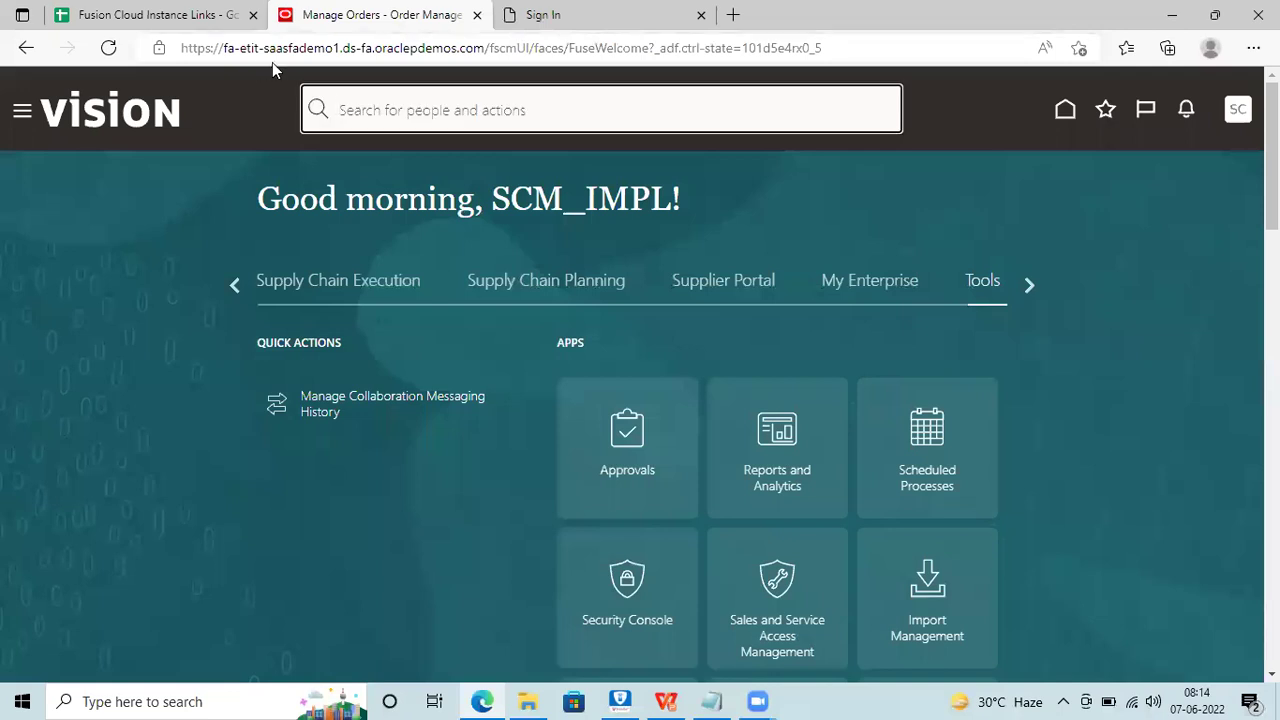
left_click(548, 15)
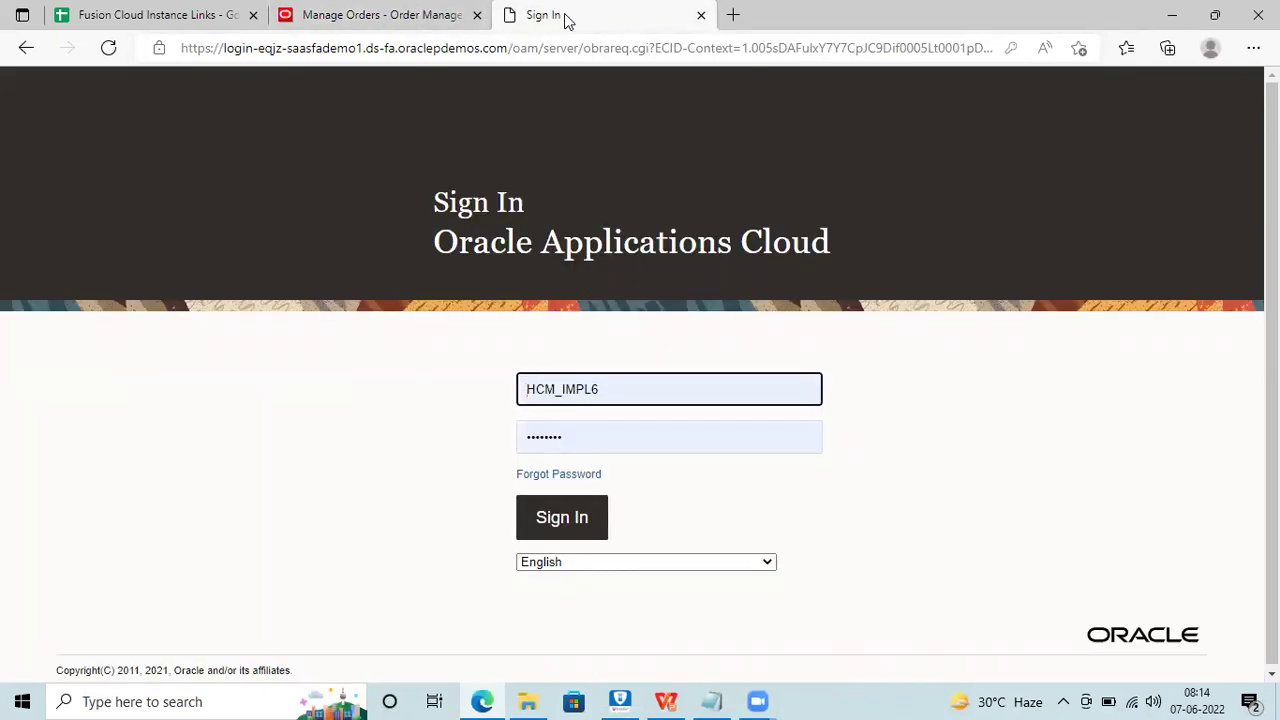
left_click(340, 18)
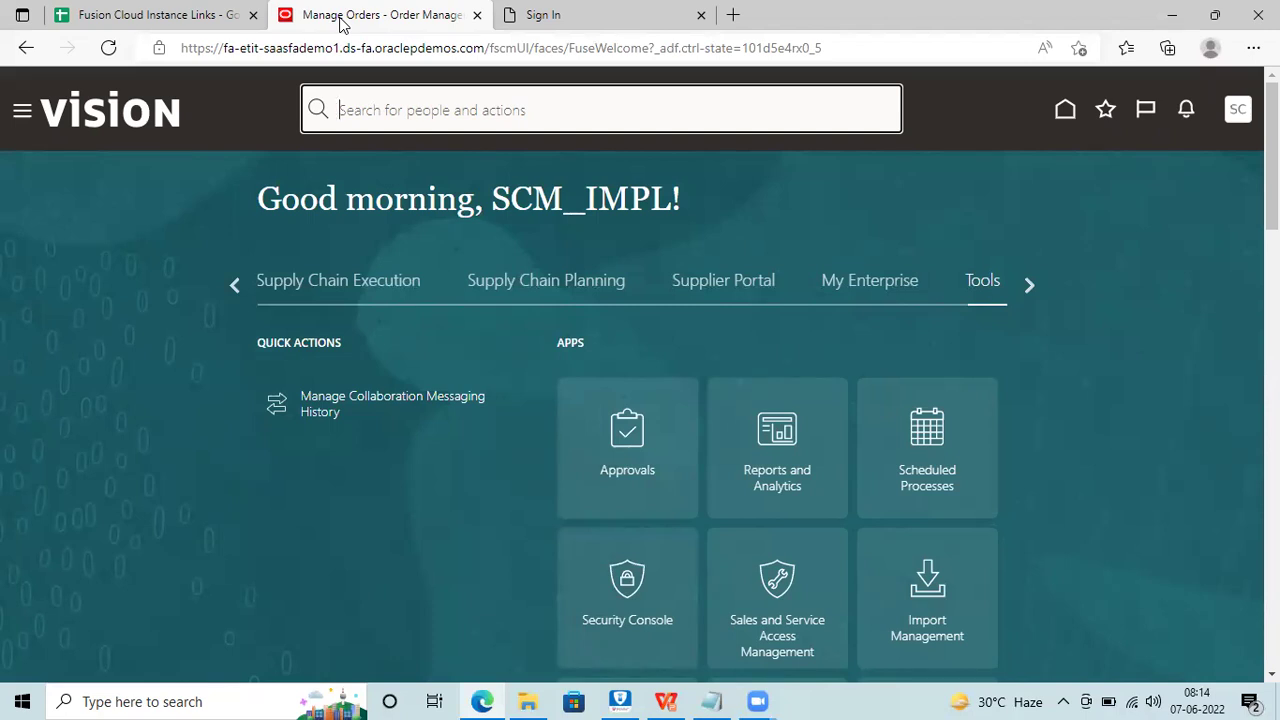
left_click(637, 9)
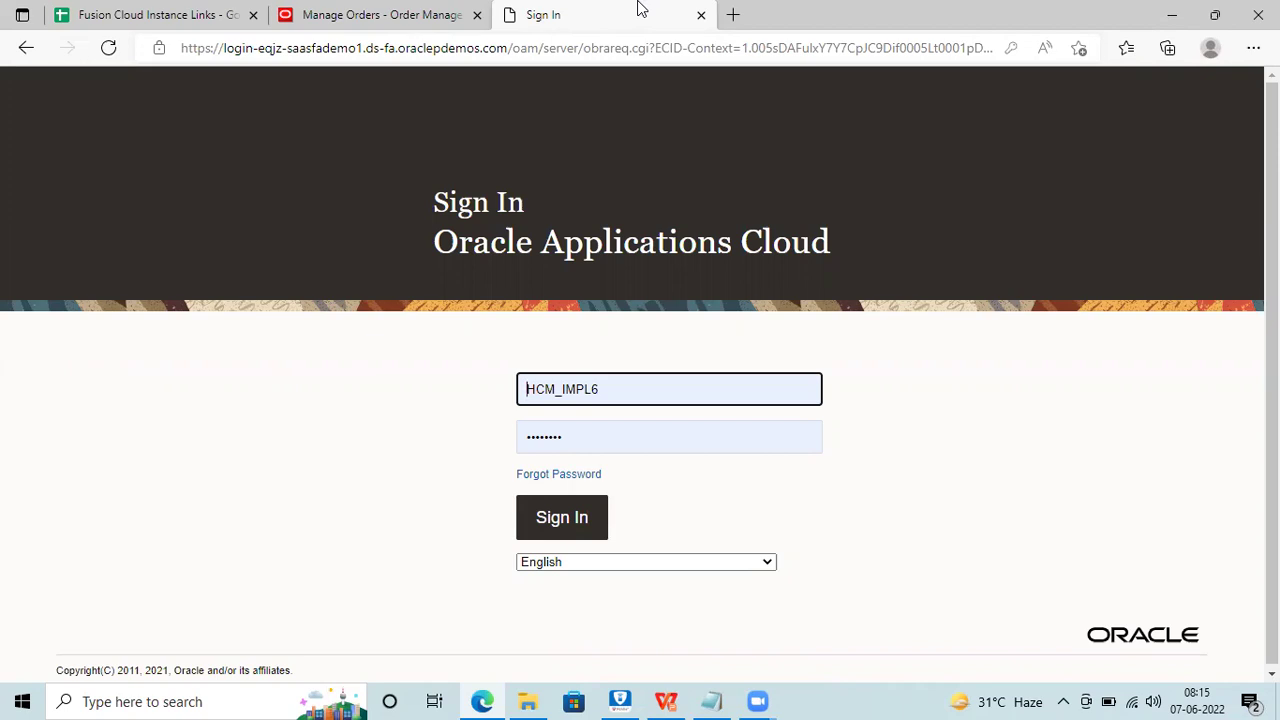
left_click(350, 12)
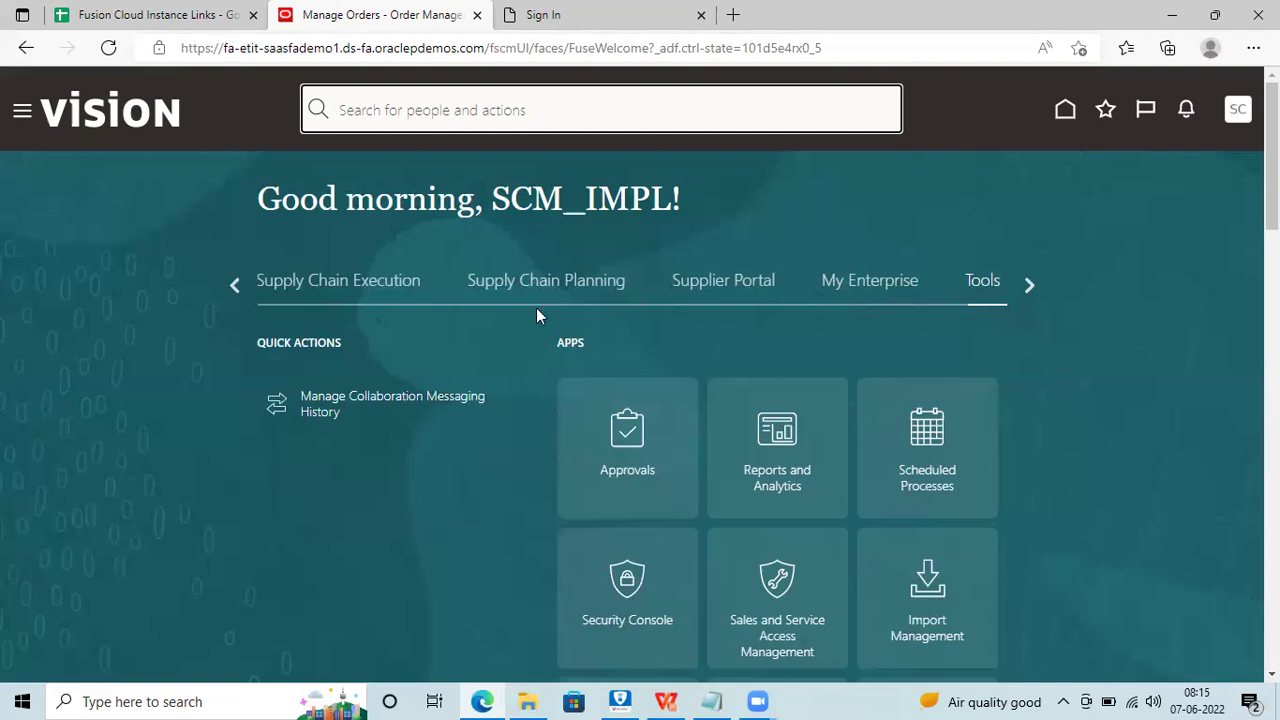
Open Reports and Analytics, browse its catalog, and display the contents of Shared Folders
left_click(771, 391)
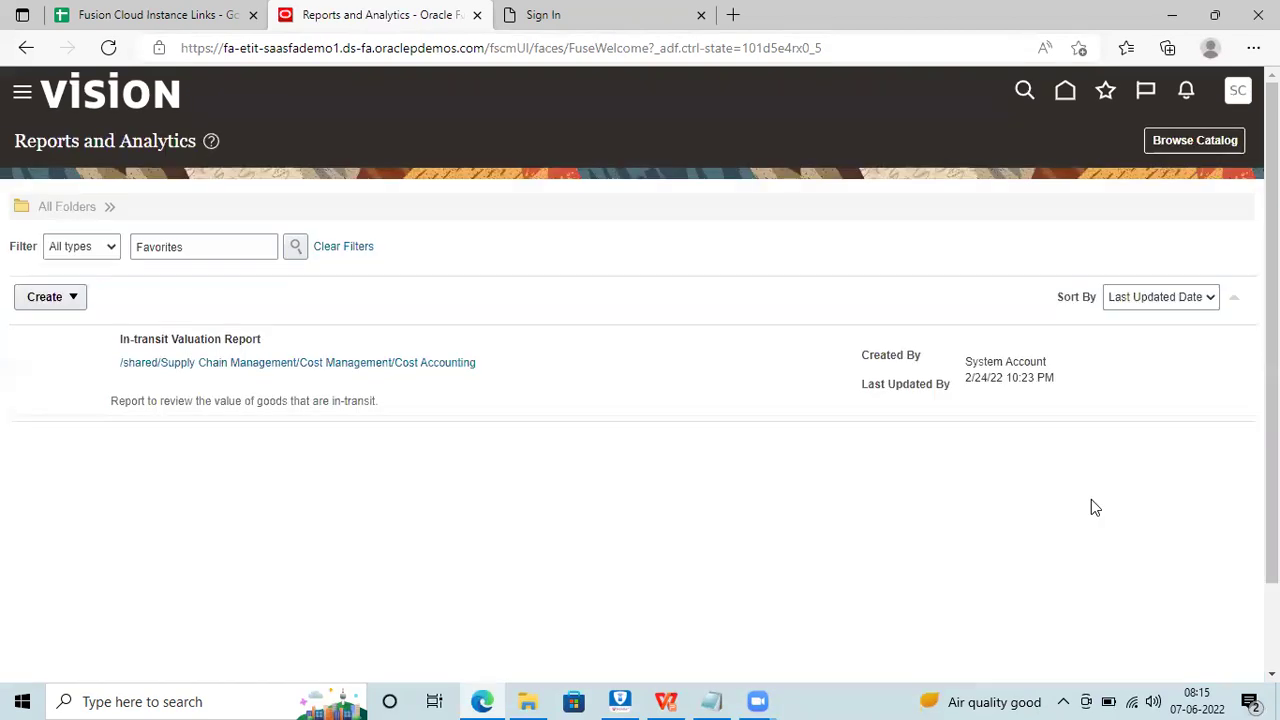
left_click(1181, 143)
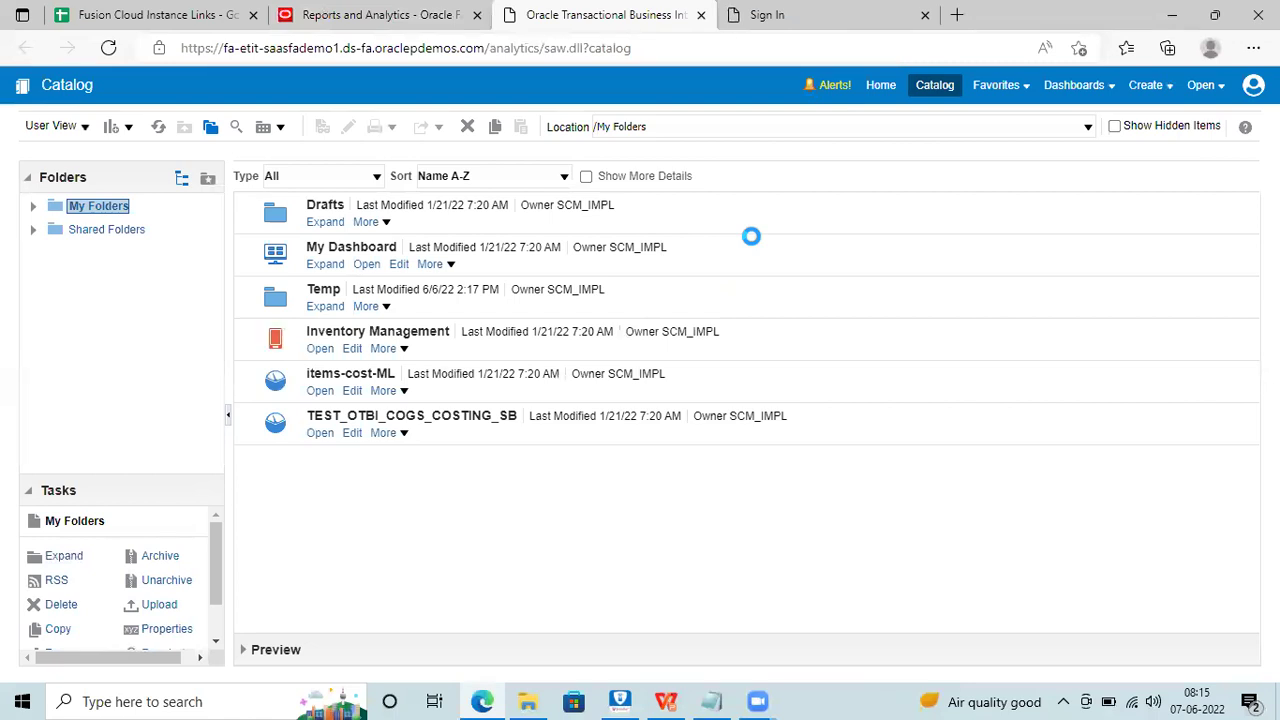
left_click(100, 232)
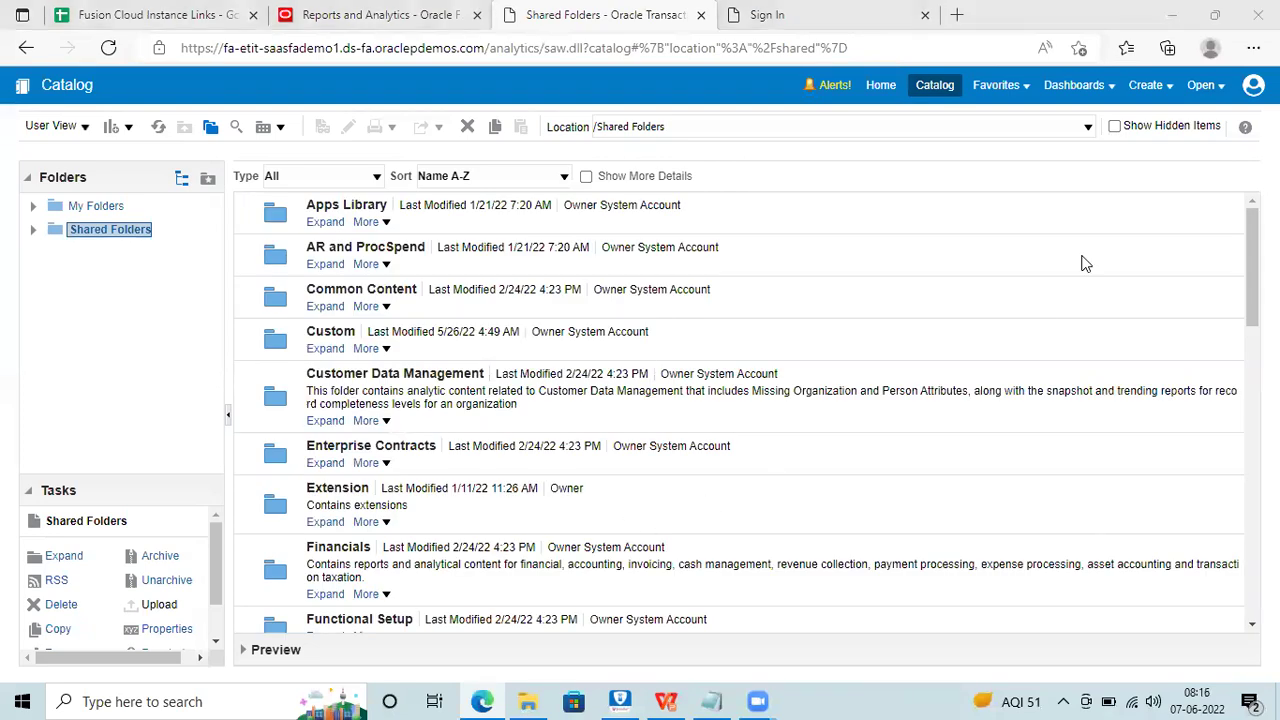
Create a data model and start a SQL query data set named NHVH with ApplicationDB_FSCM as the data source
left_click(1150, 88)
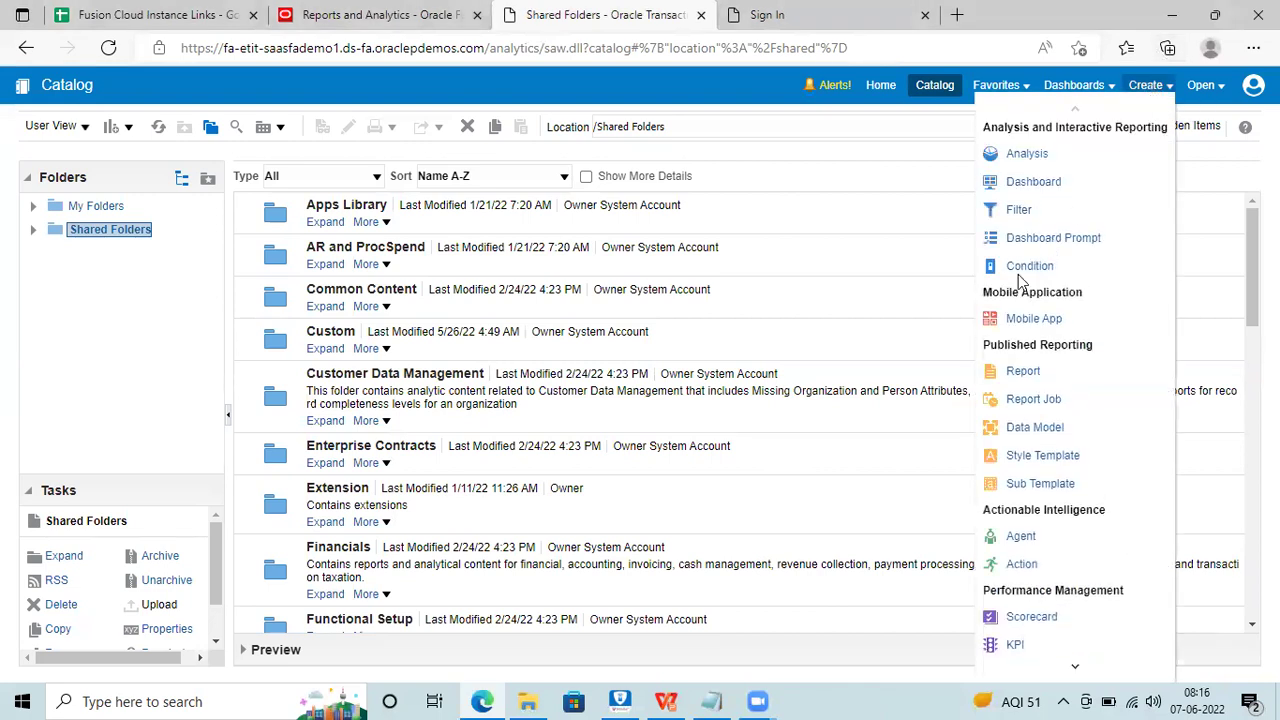
left_click(1038, 428)
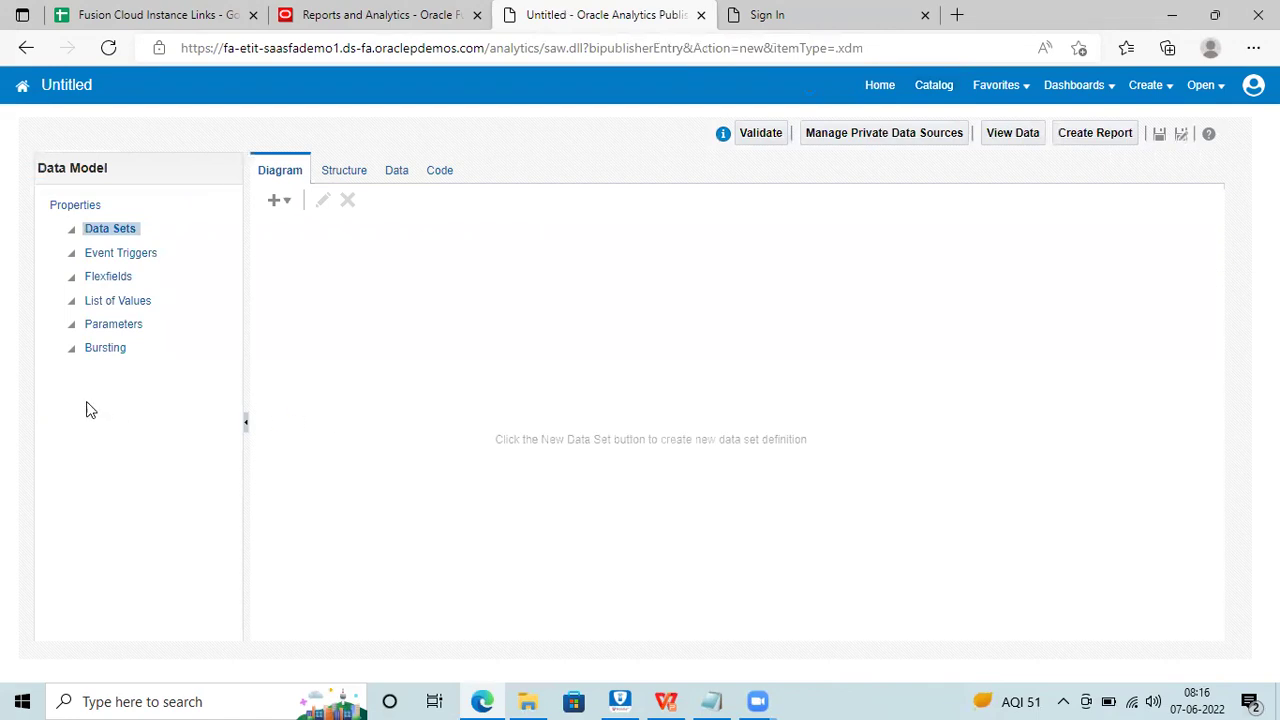
left_click(274, 199)
left_click(334, 226)
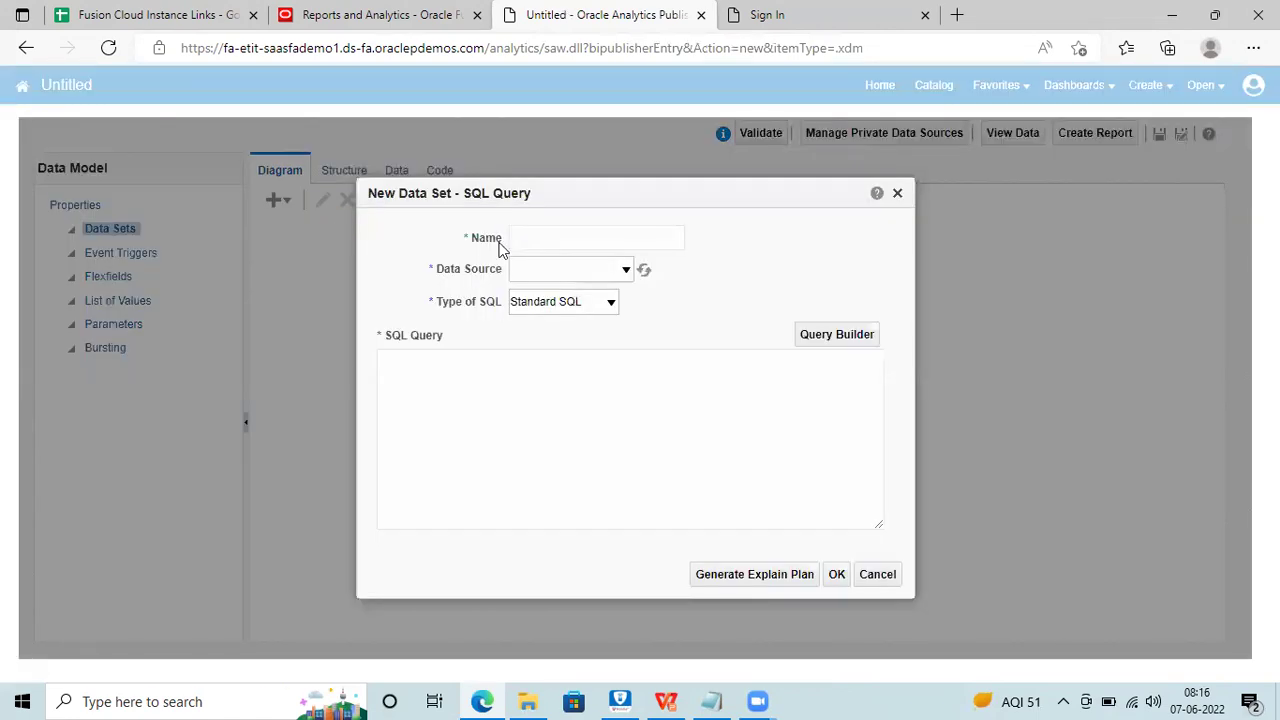
type("HVH")
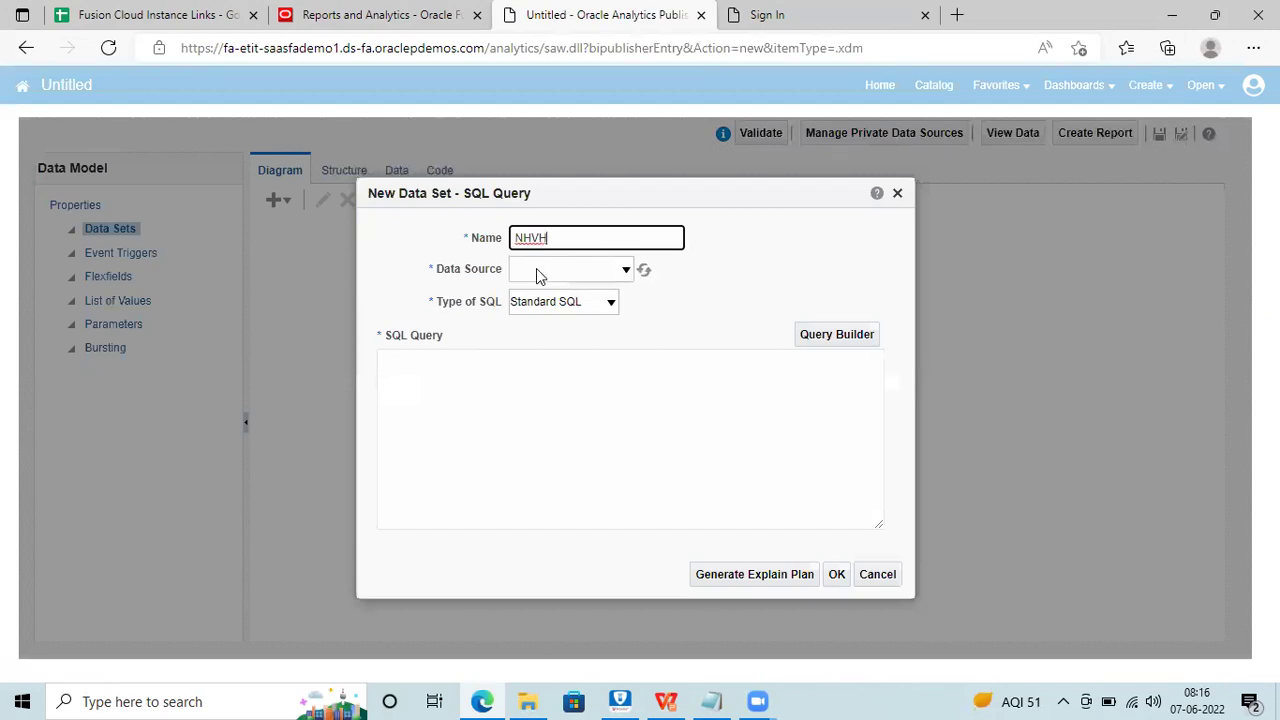
left_click(625, 269)
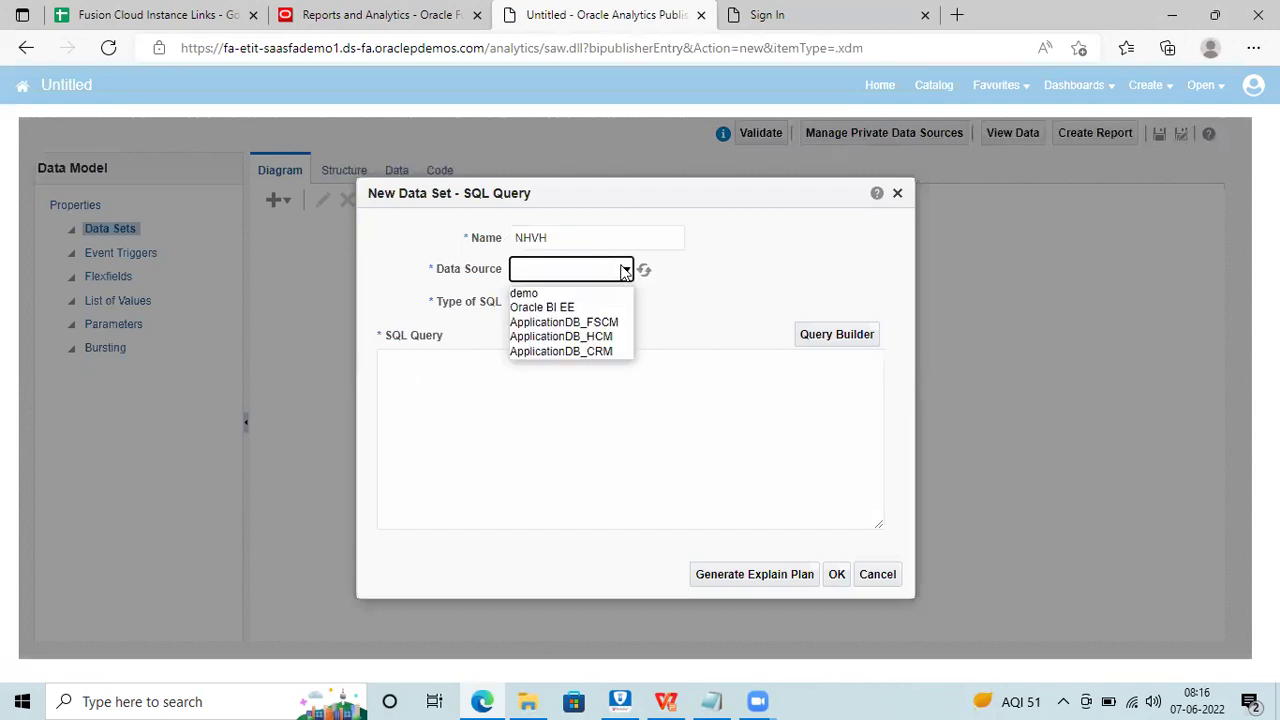
left_click(557, 323)
Enter the query SELECT * FROM EGP_SYSTEM_ITEMS_B for the data set and confirm it
left_click(502, 362)
type("SELECT * FROM EGP")
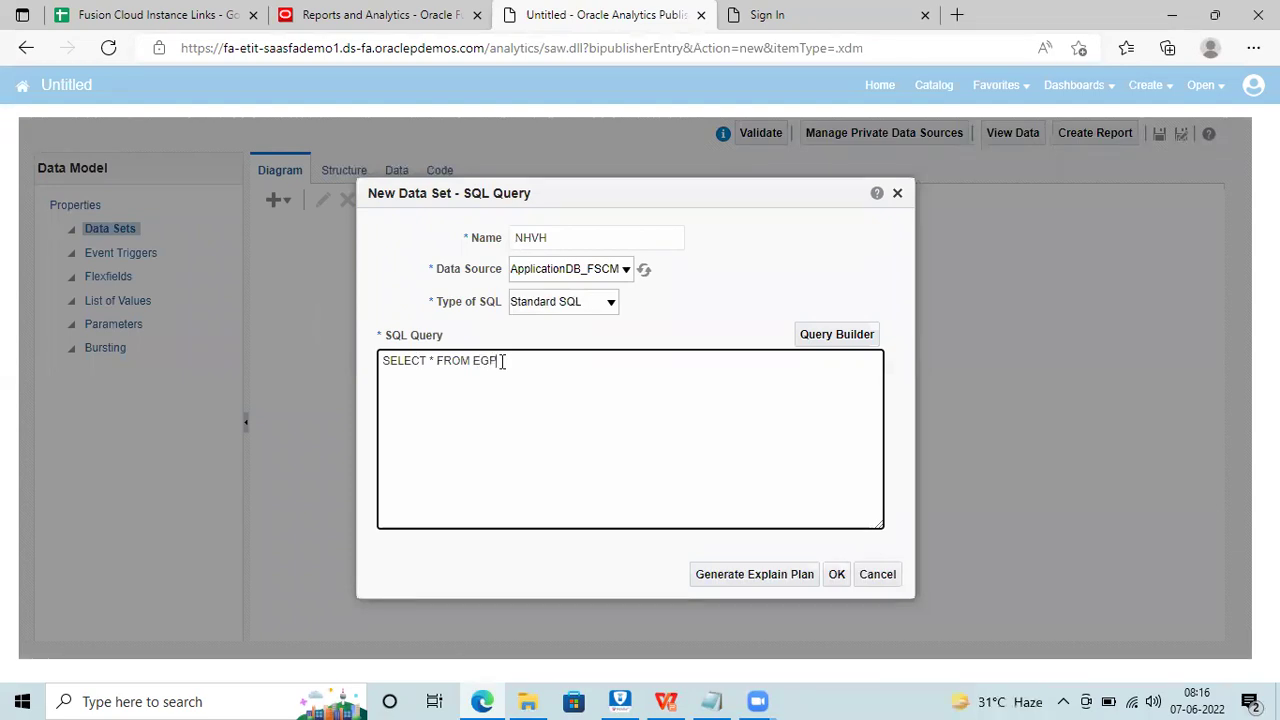
type("_SYSTEM_ITEMS_B")
left_click(837, 574)
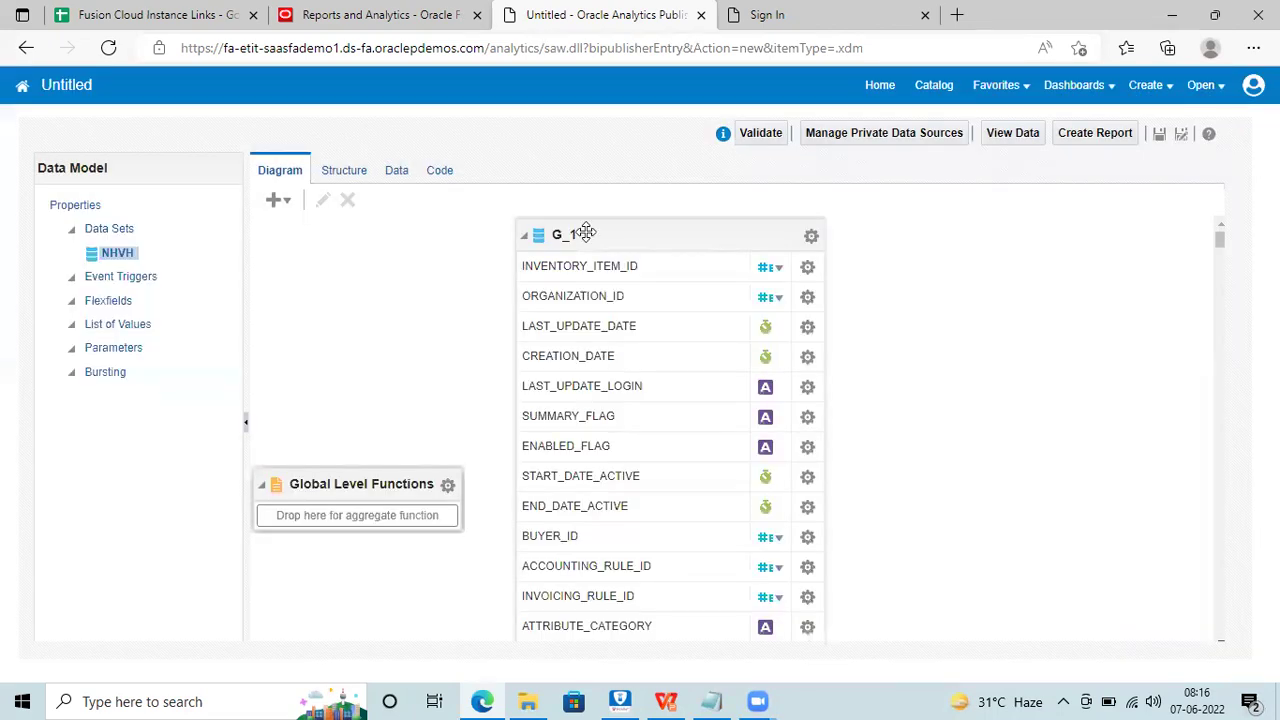
View 5 rows of the NHVH data set's data, examine them in table form, and close the data model
left_click(396, 171)
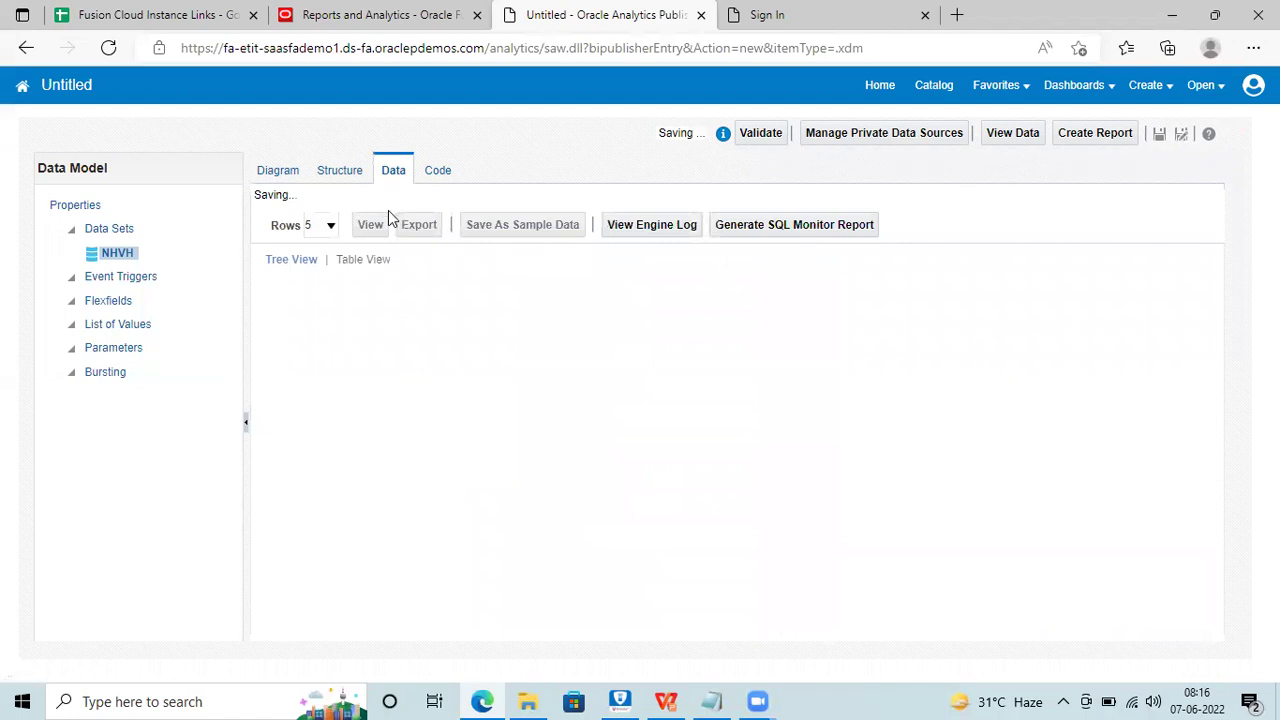
left_click(372, 211)
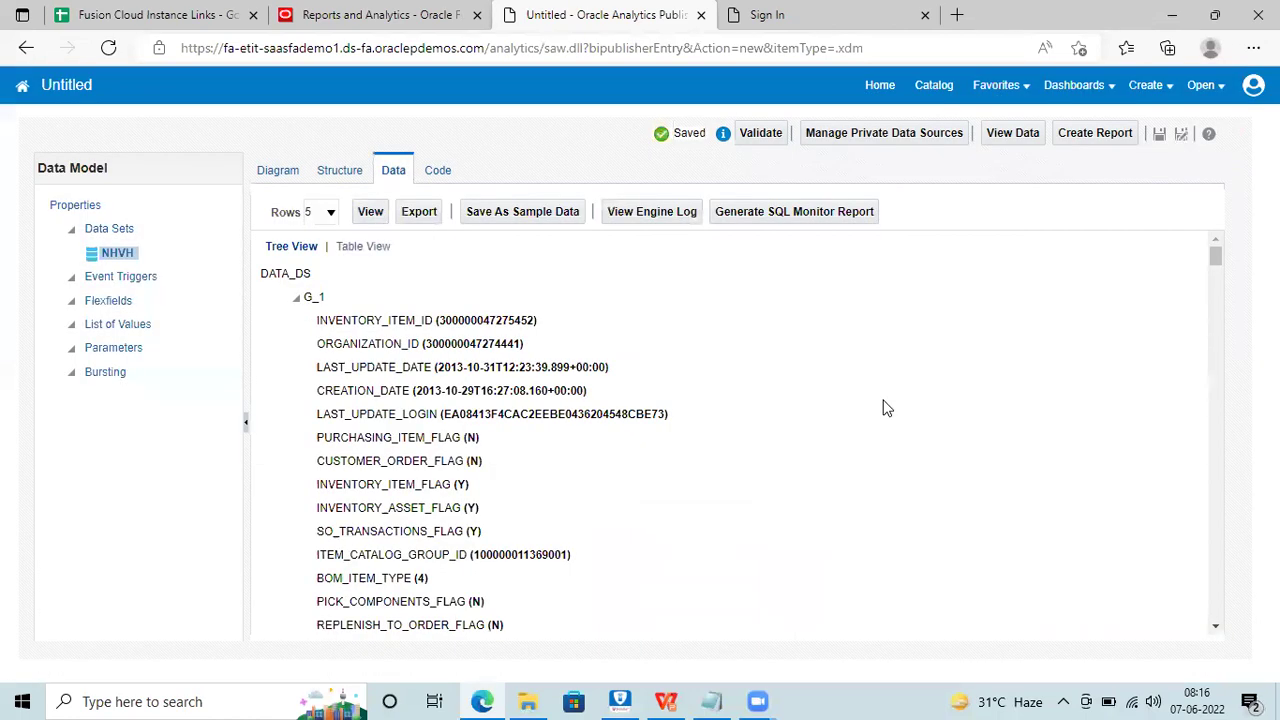
left_click(381, 248)
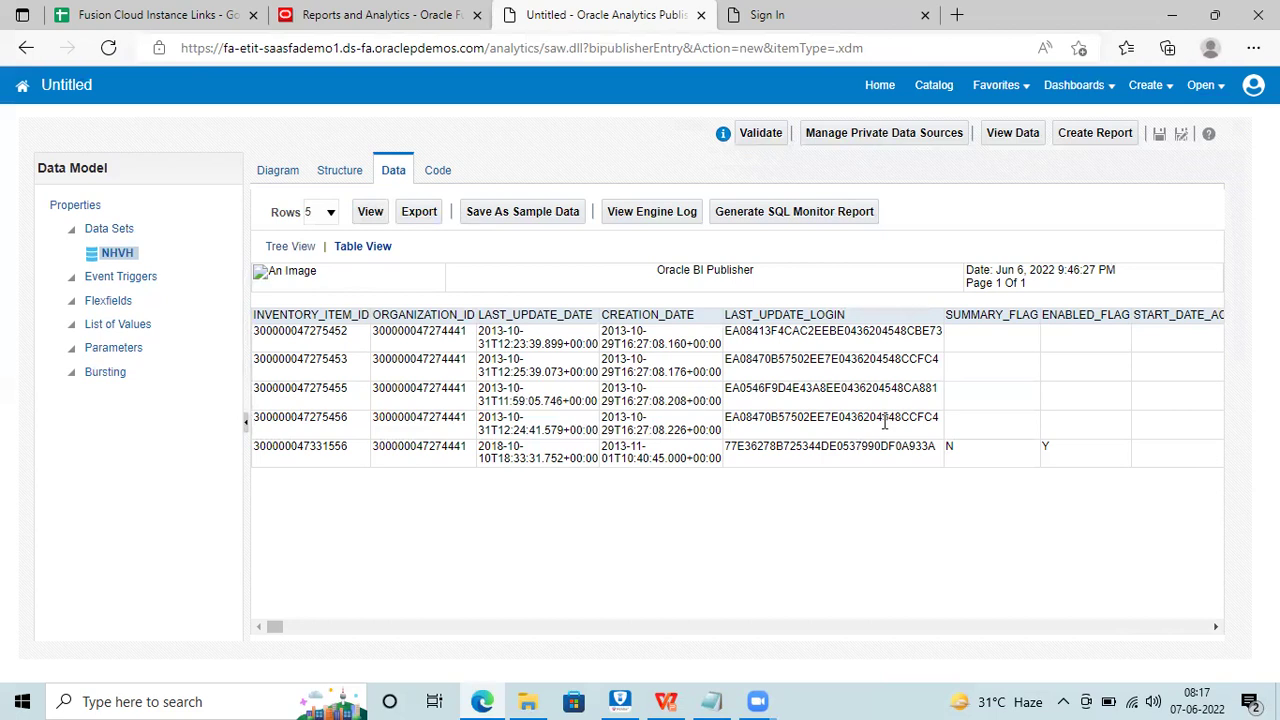
left_click(700, 17)
left_click(730, 147)
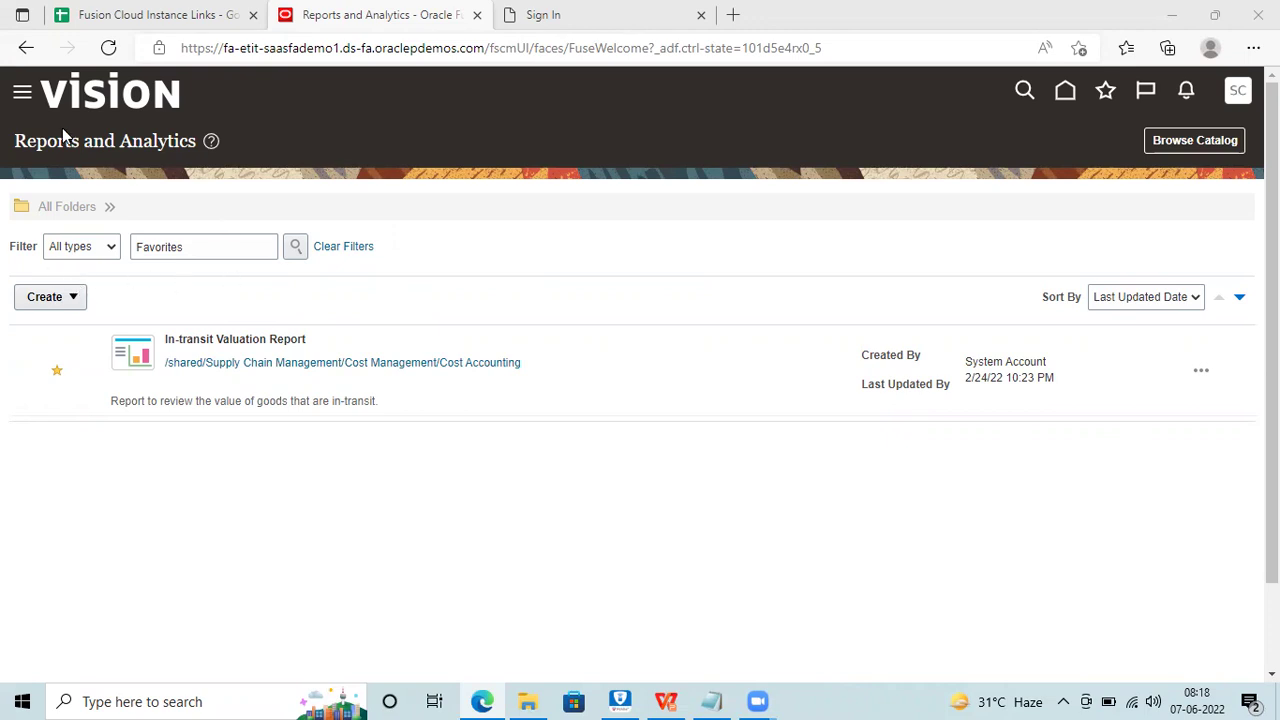
Try to return to the home page from Reports and Analytics, reloading the page and resubmitting the form
left_click(68, 98)
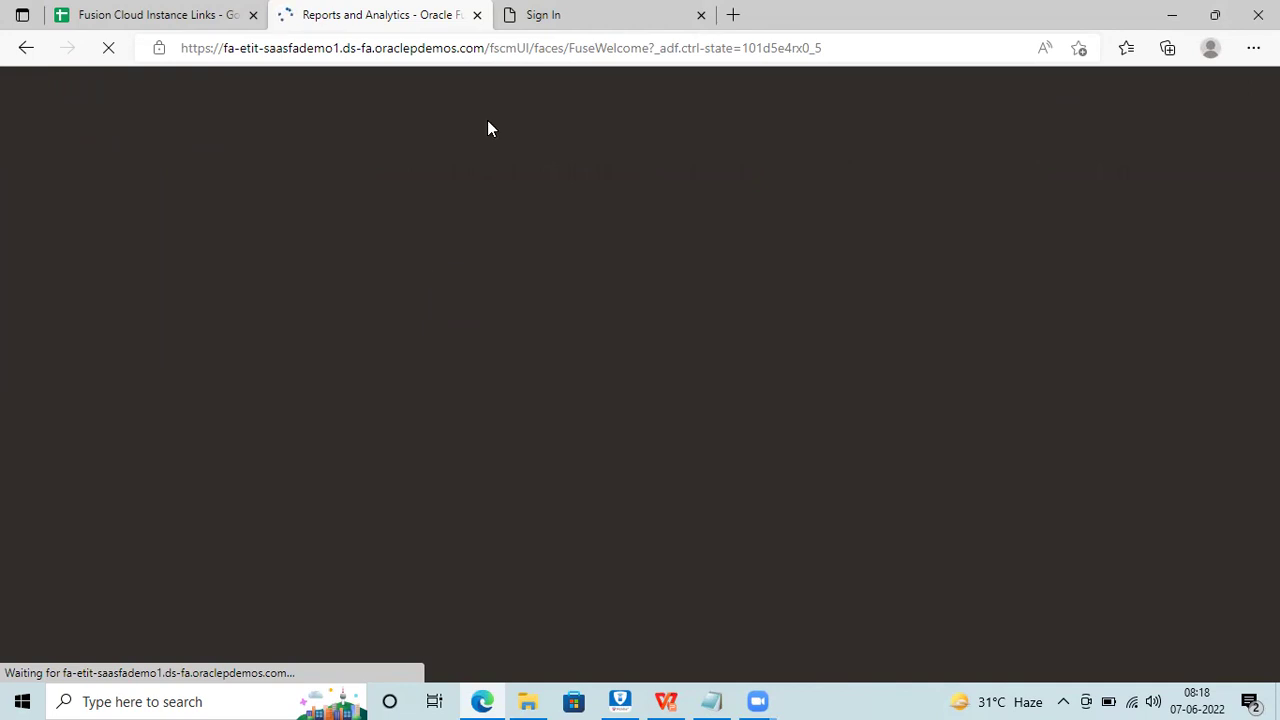
left_click(110, 47)
left_click(110, 47)
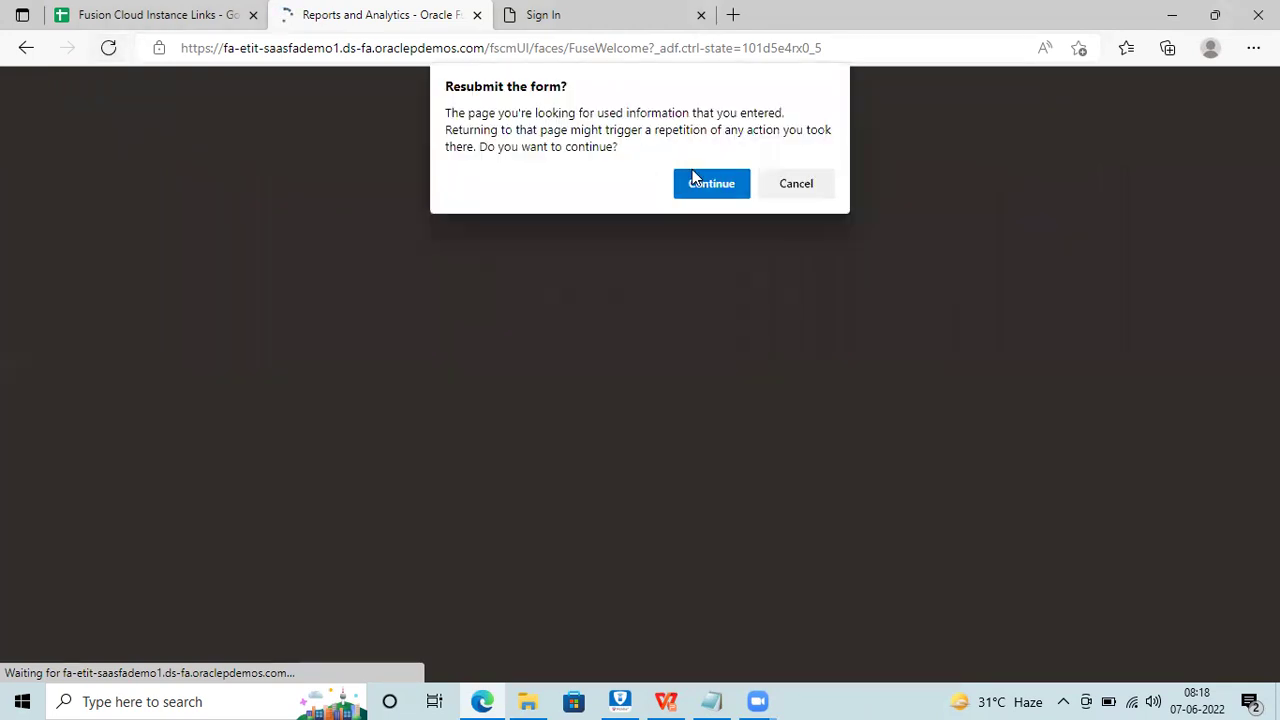
left_click(697, 180)
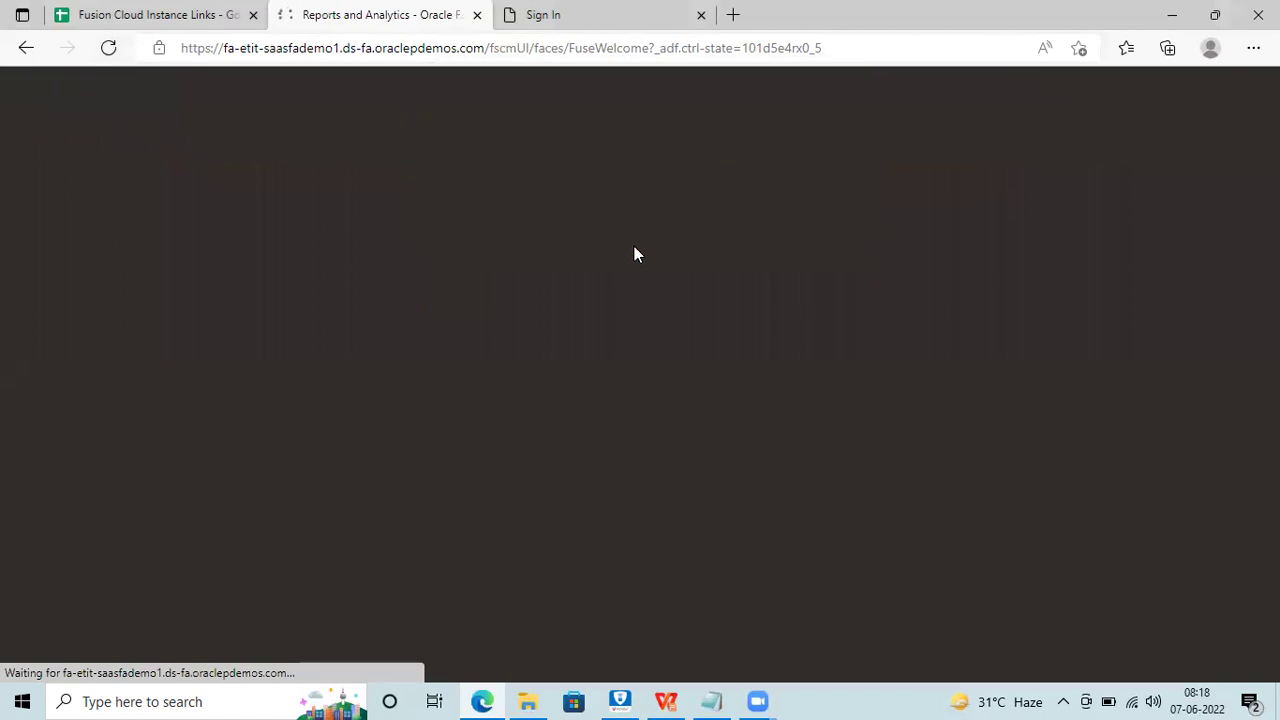
Close both instance tabs and open the fa-etit-saasfademo1 link from cell A6 of the spreadsheet in a new browser tab
left_click(701, 16)
key("ctrl+w")
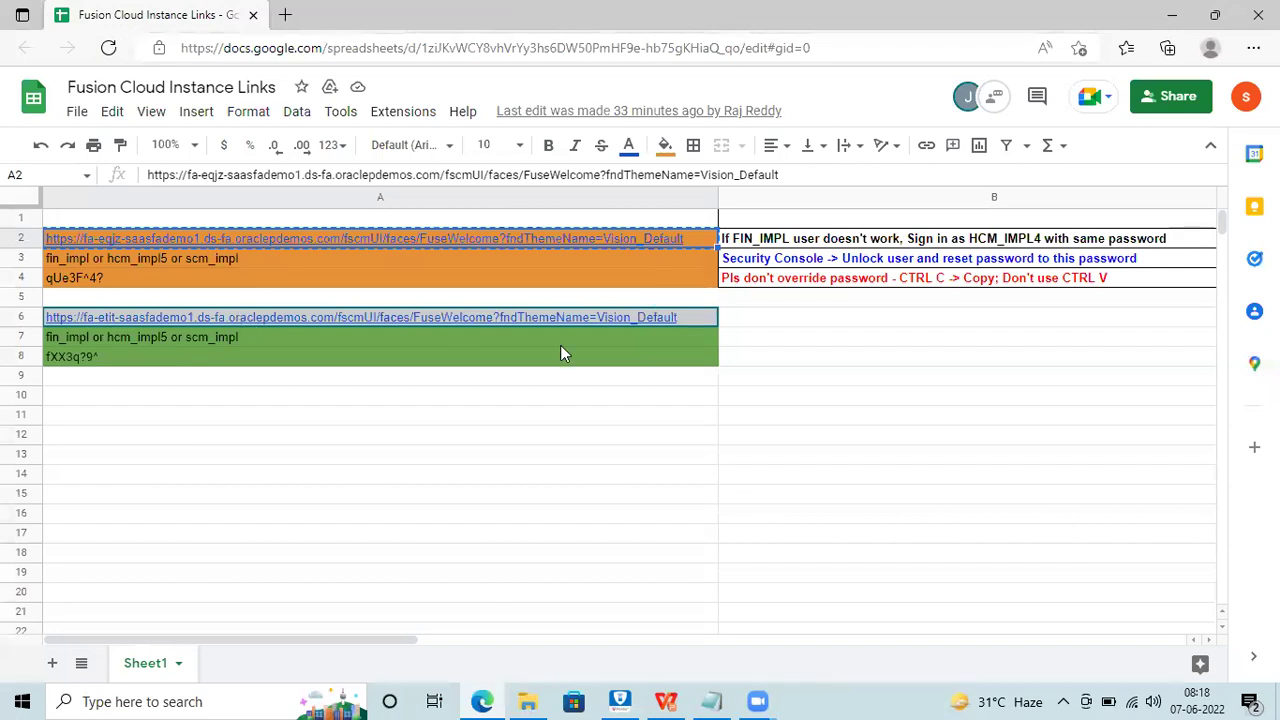
left_click(750, 316)
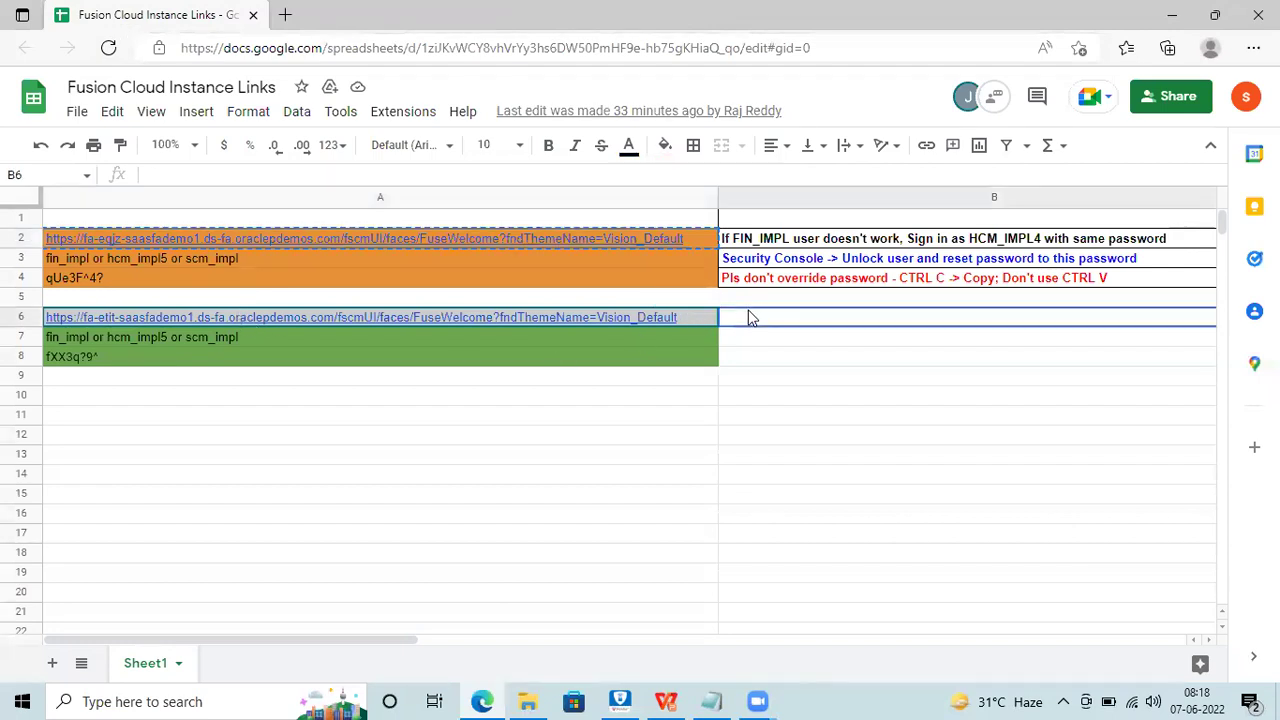
key("Left")
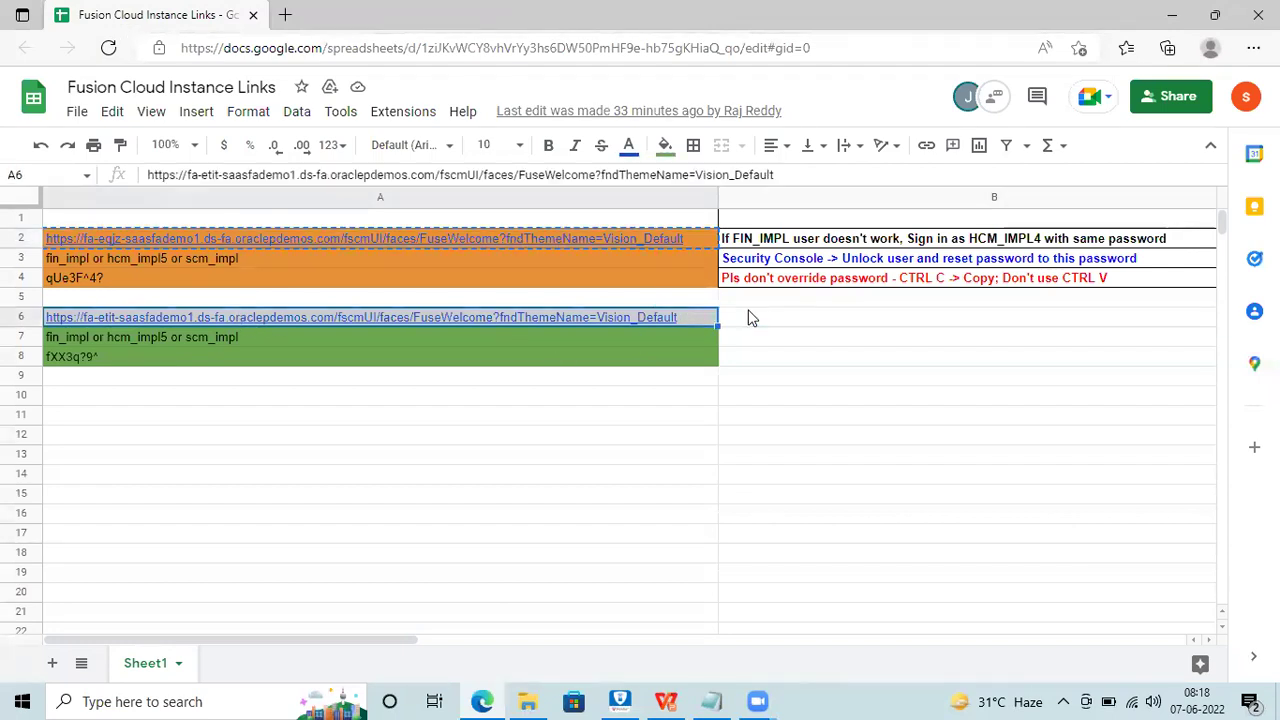
key("ctrl+c")
left_click(285, 14)
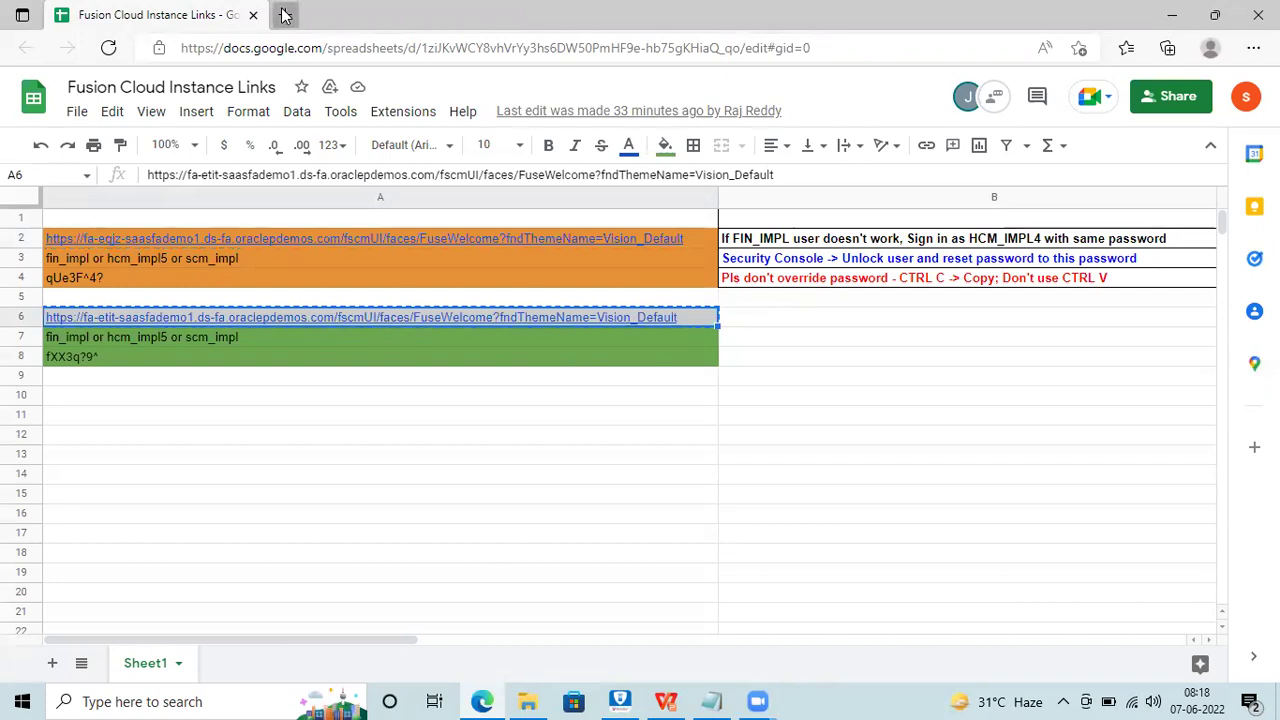
key("ctrl+v")
key("Return")
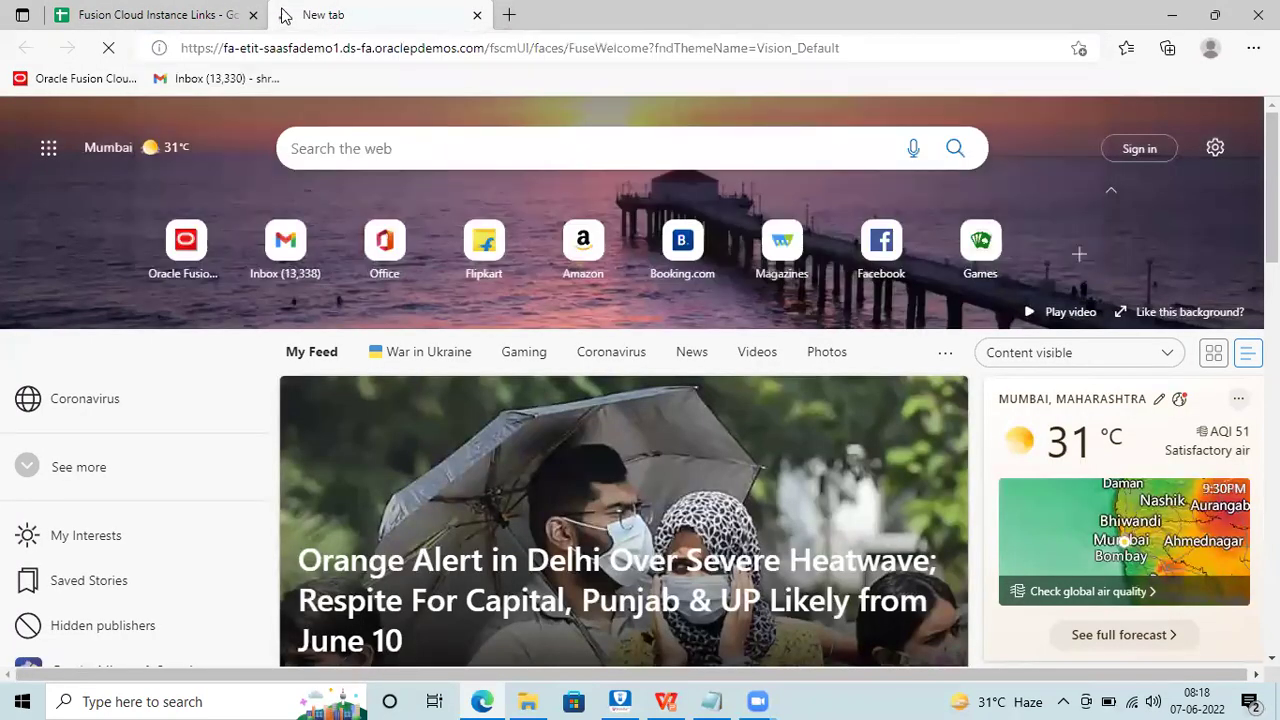
Select the second instance's password cell A8 in the Fusion Cloud Instance Links spreadsheet, and return to the instance's tab
left_click(150, 14)
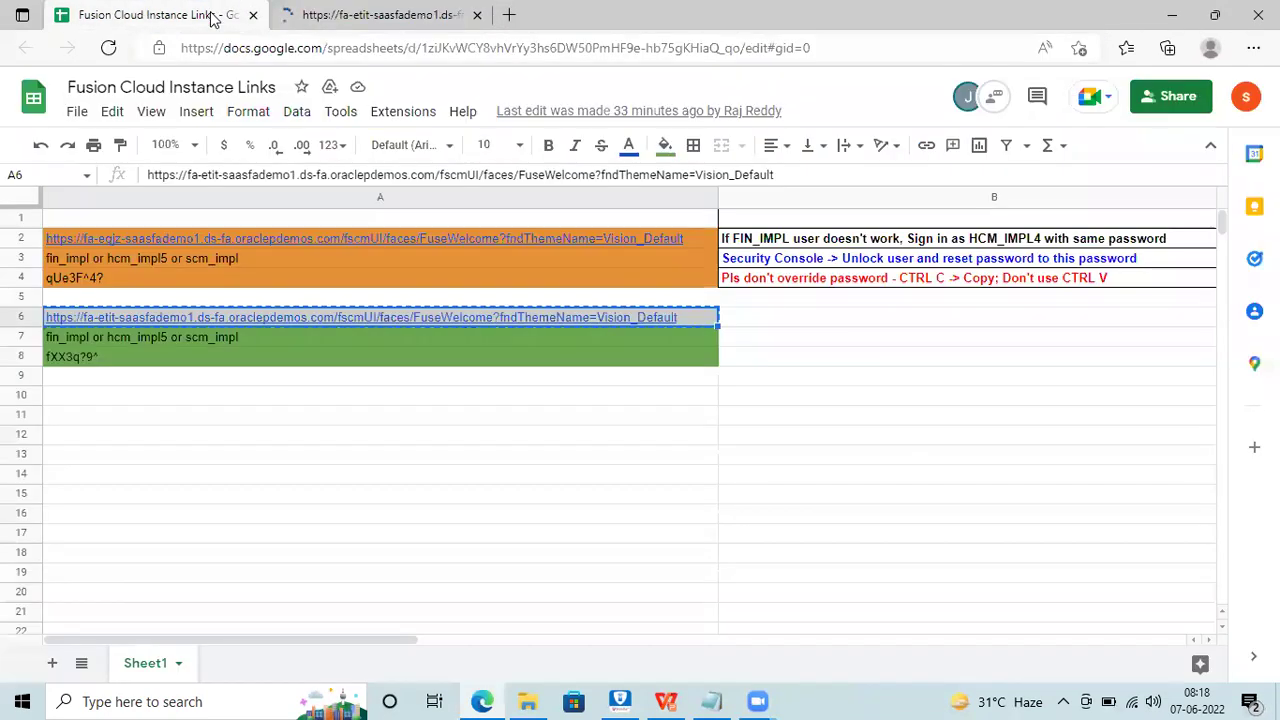
left_click(265, 360)
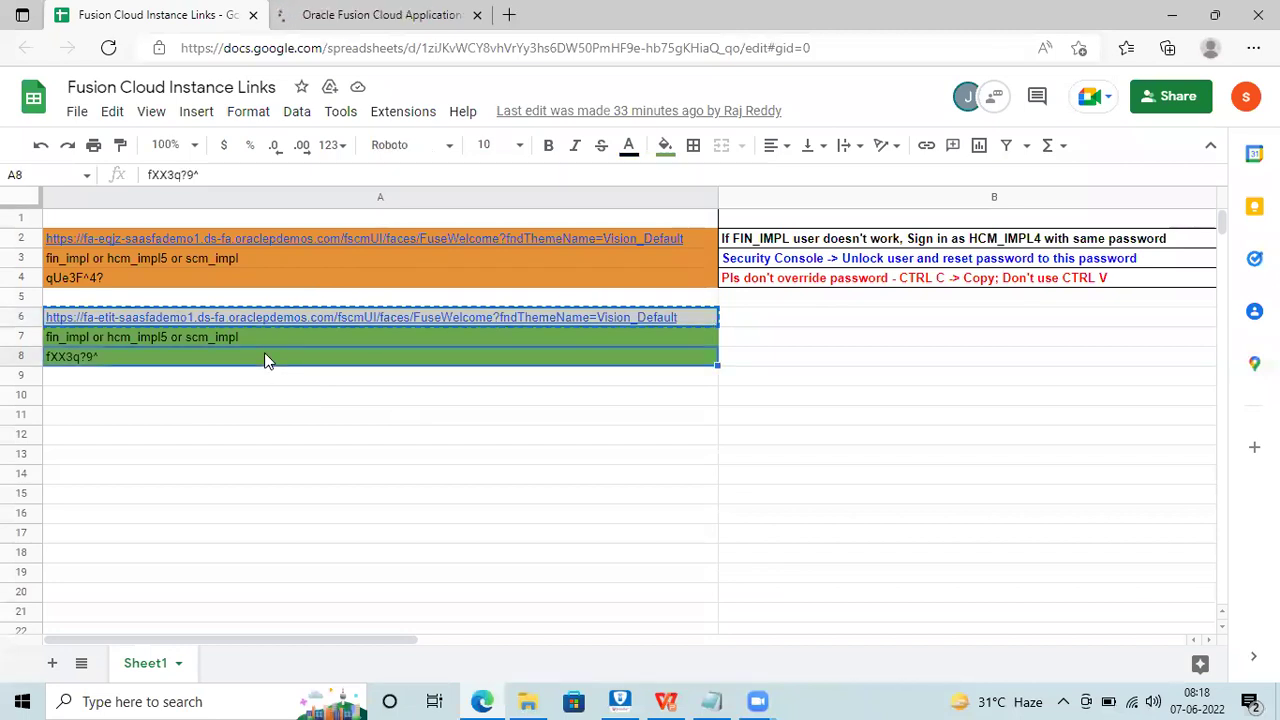
left_click(430, 12)
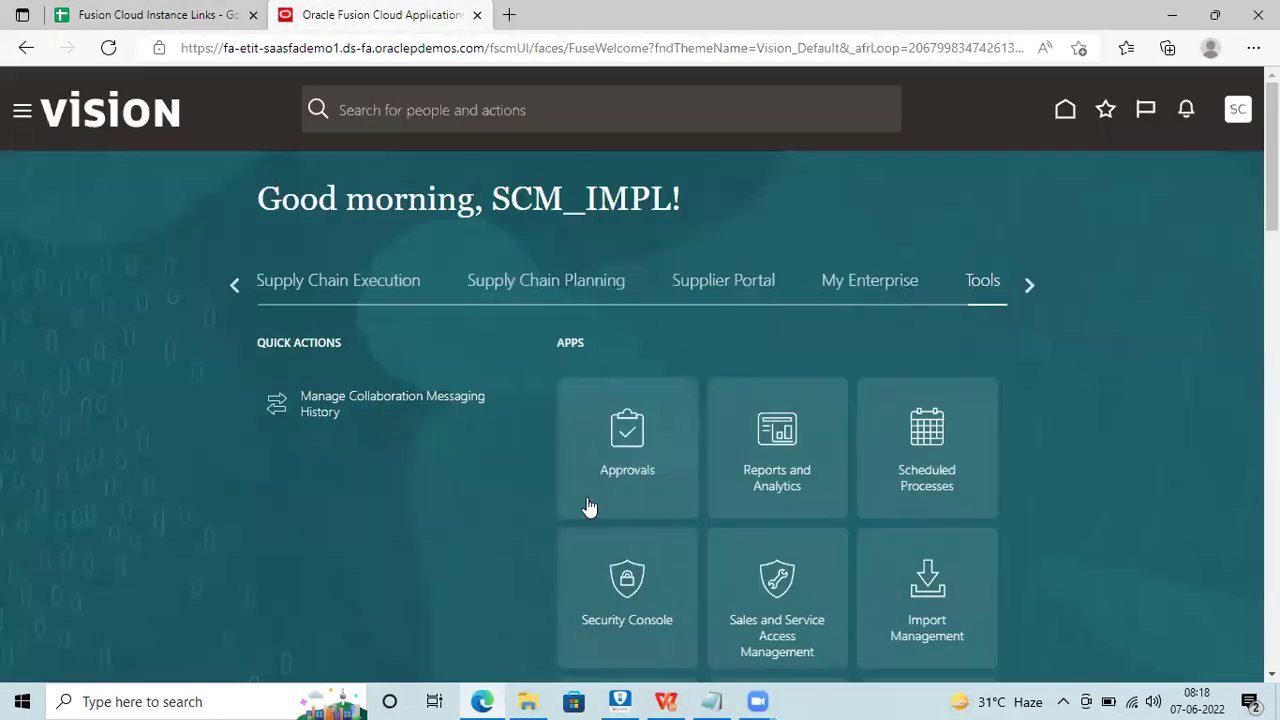
Open the Order Management app from the home page's Order Management group and start creating a new order
scroll(390, 177, "down", 2)
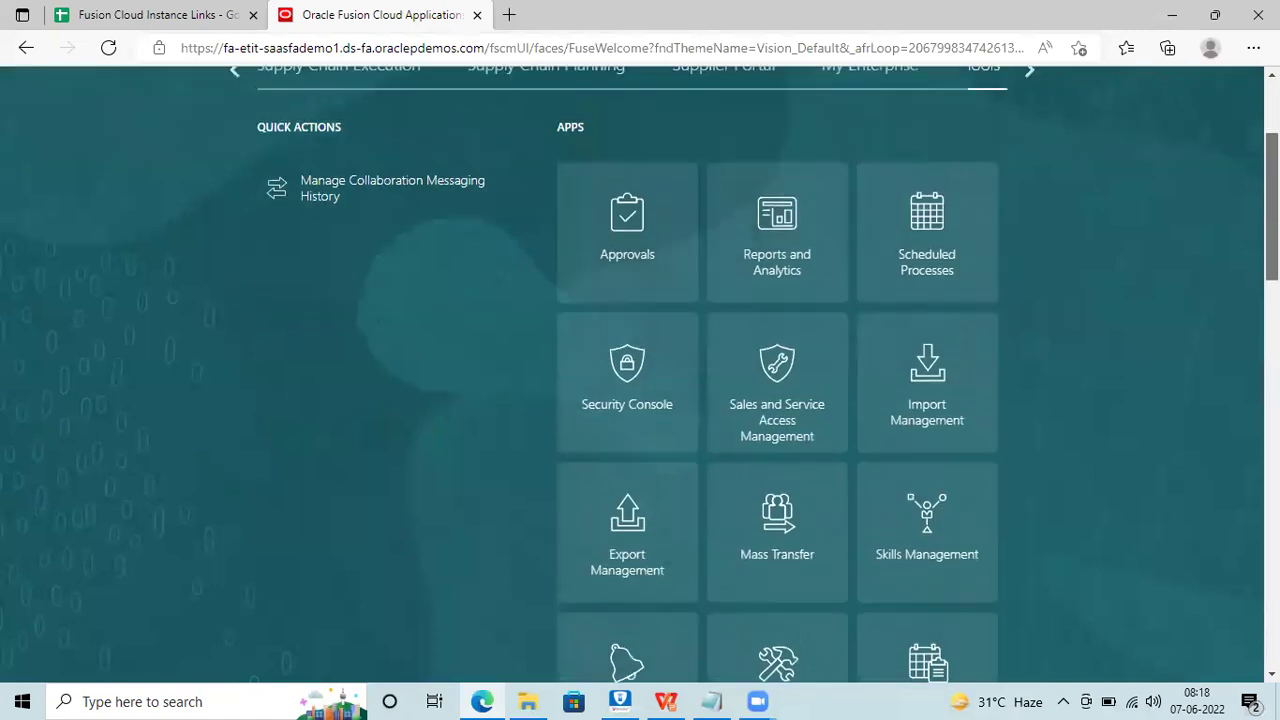
scroll(390, 177, "up", 1)
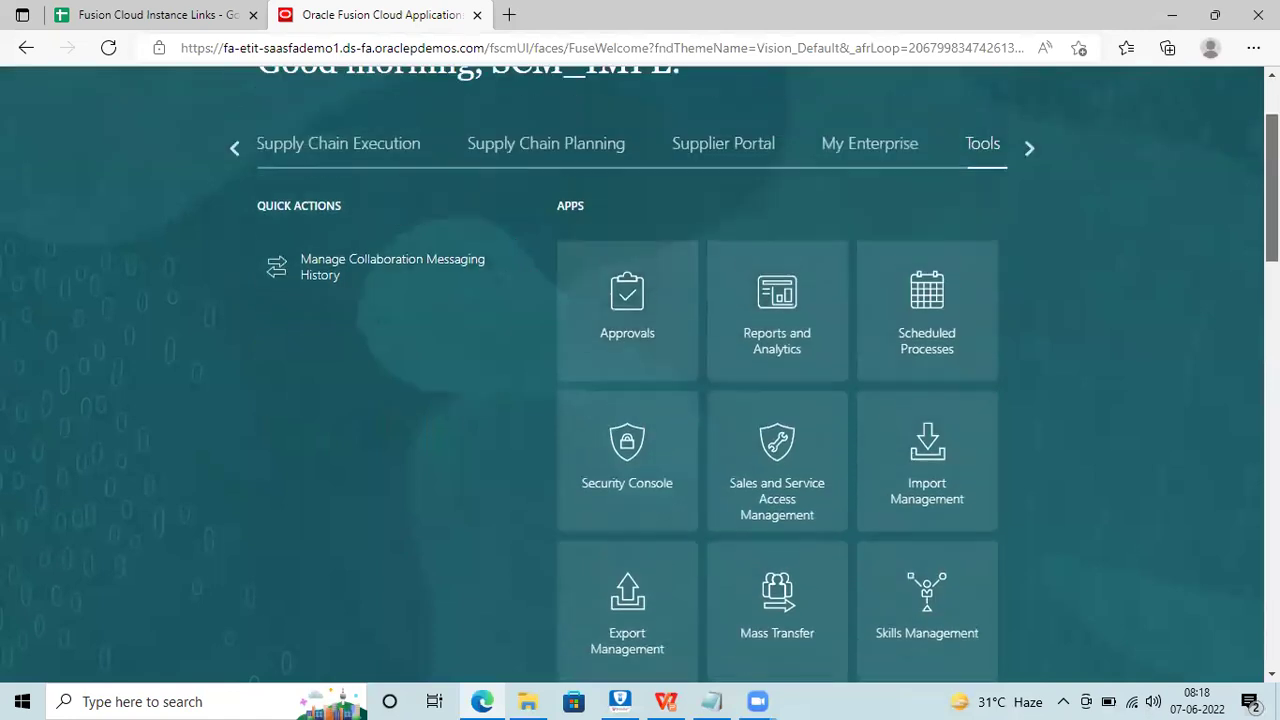
left_click(237, 145)
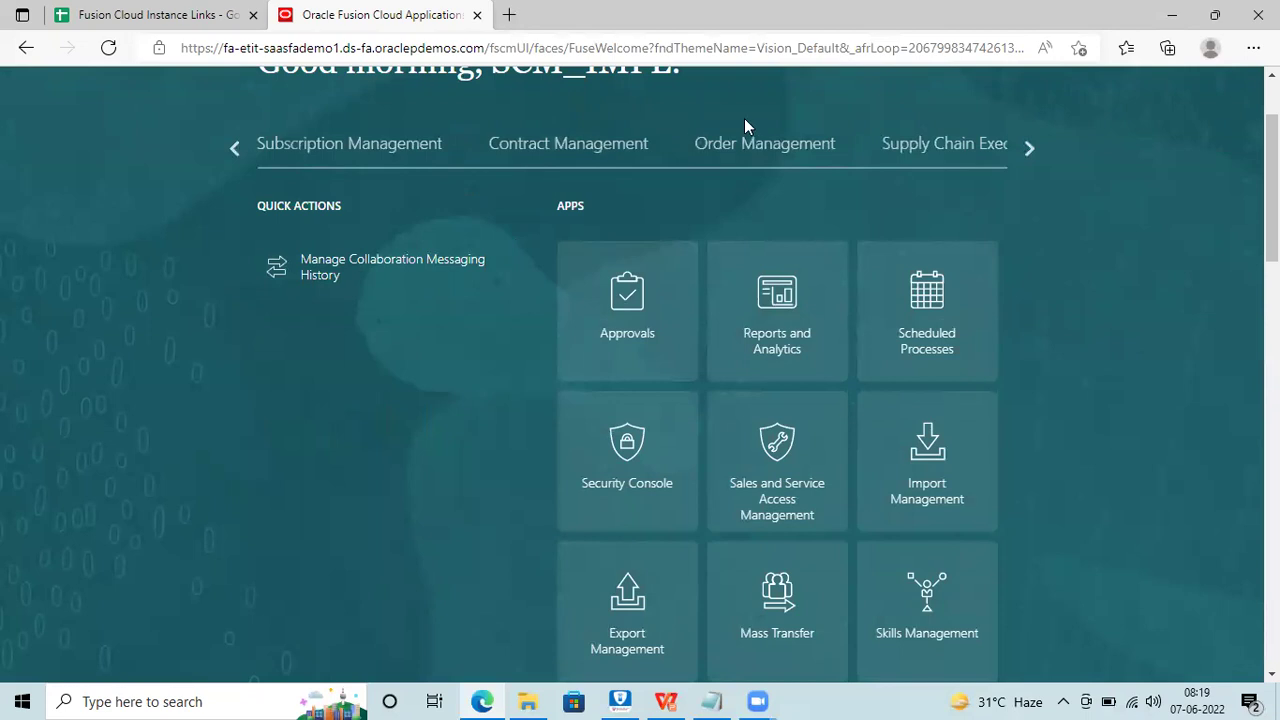
left_click(733, 145)
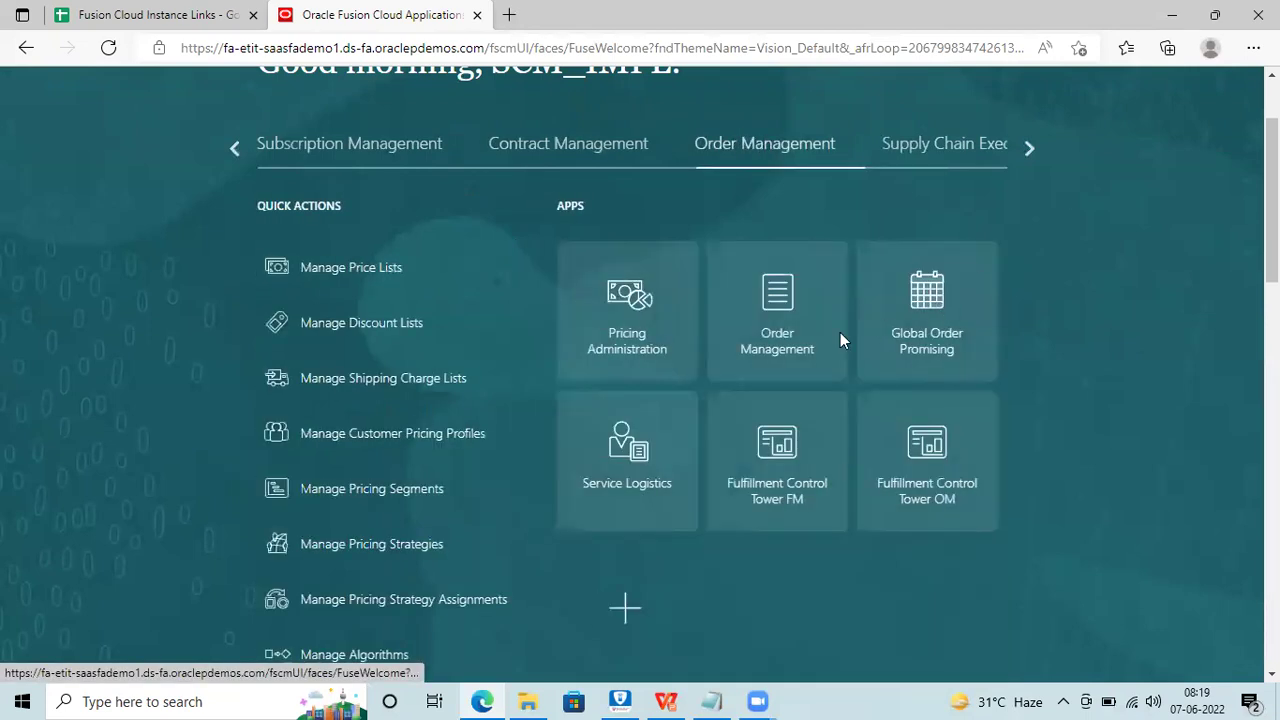
left_click(785, 340)
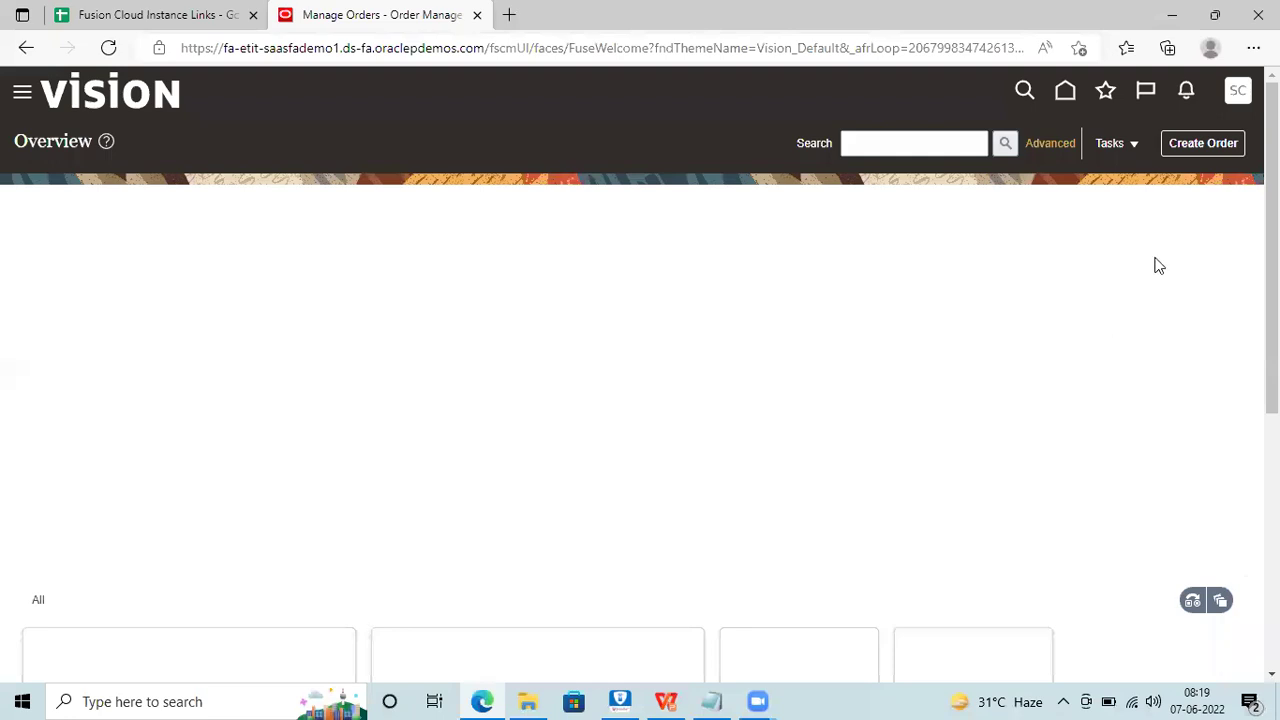
left_click(1194, 148)
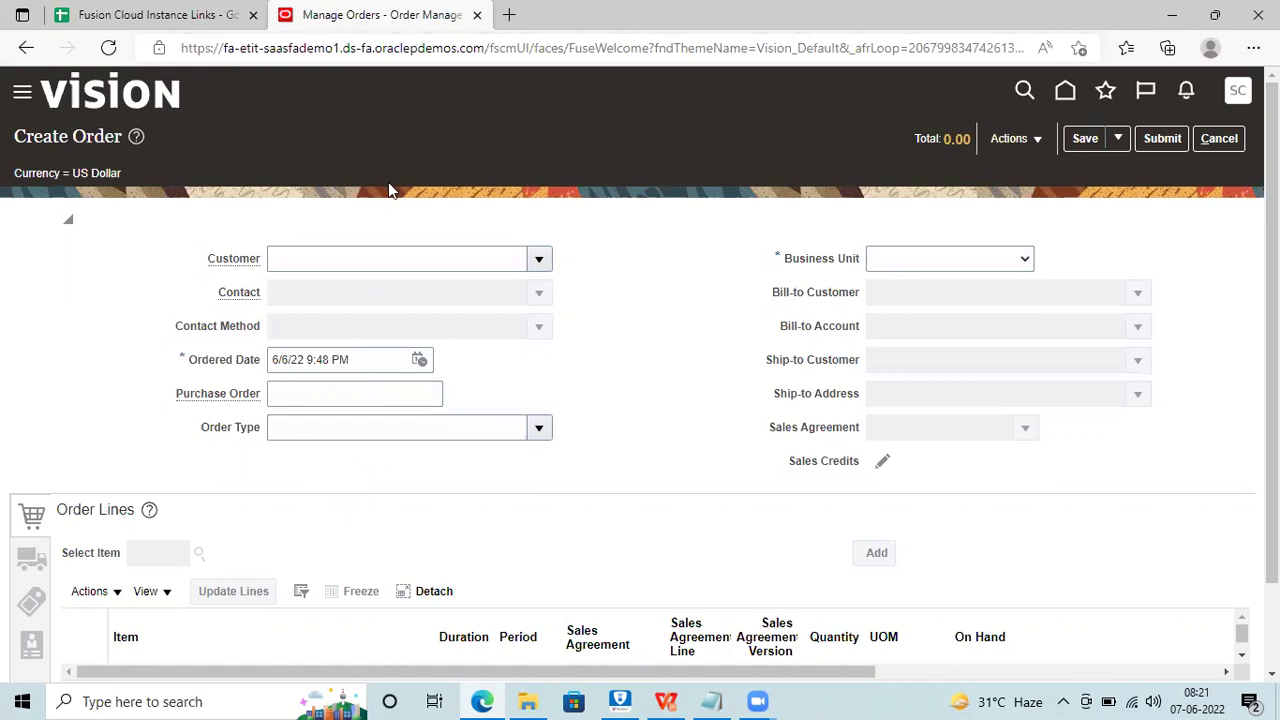
Leave the new order for the home page and view the Settings and Actions options and the Order Management quick actions
left_click(106, 96)
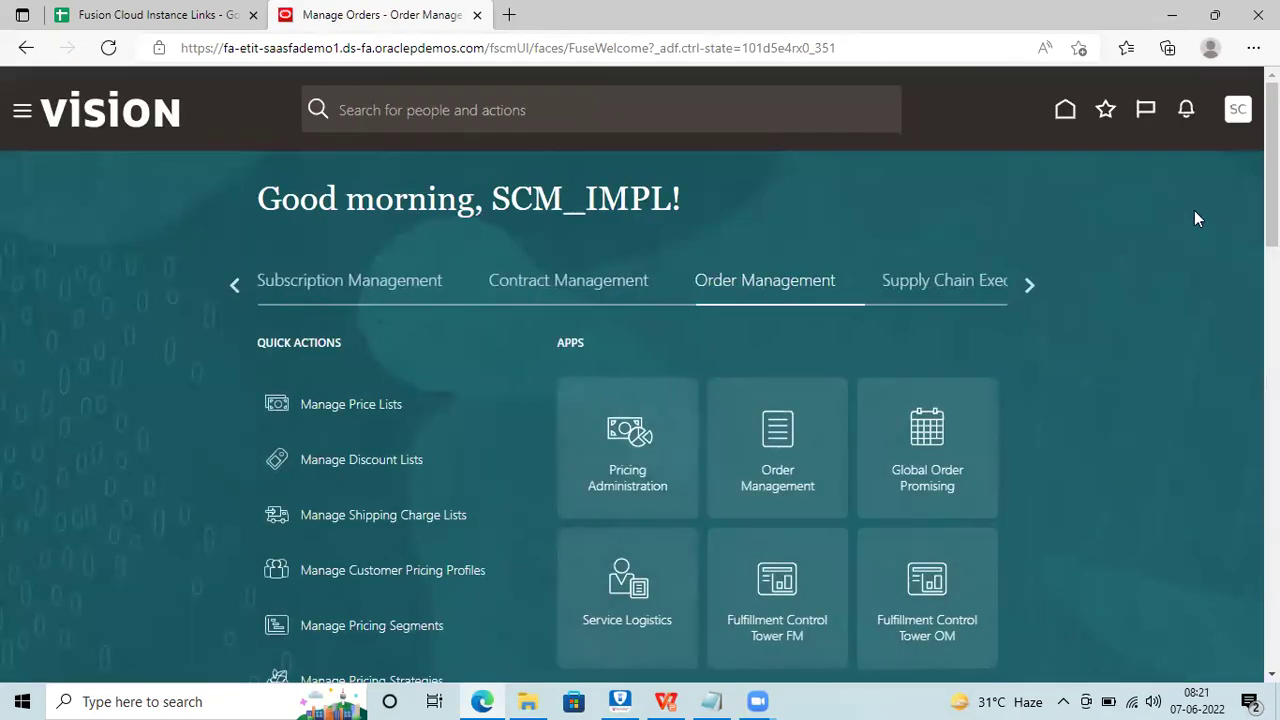
left_click(1240, 112)
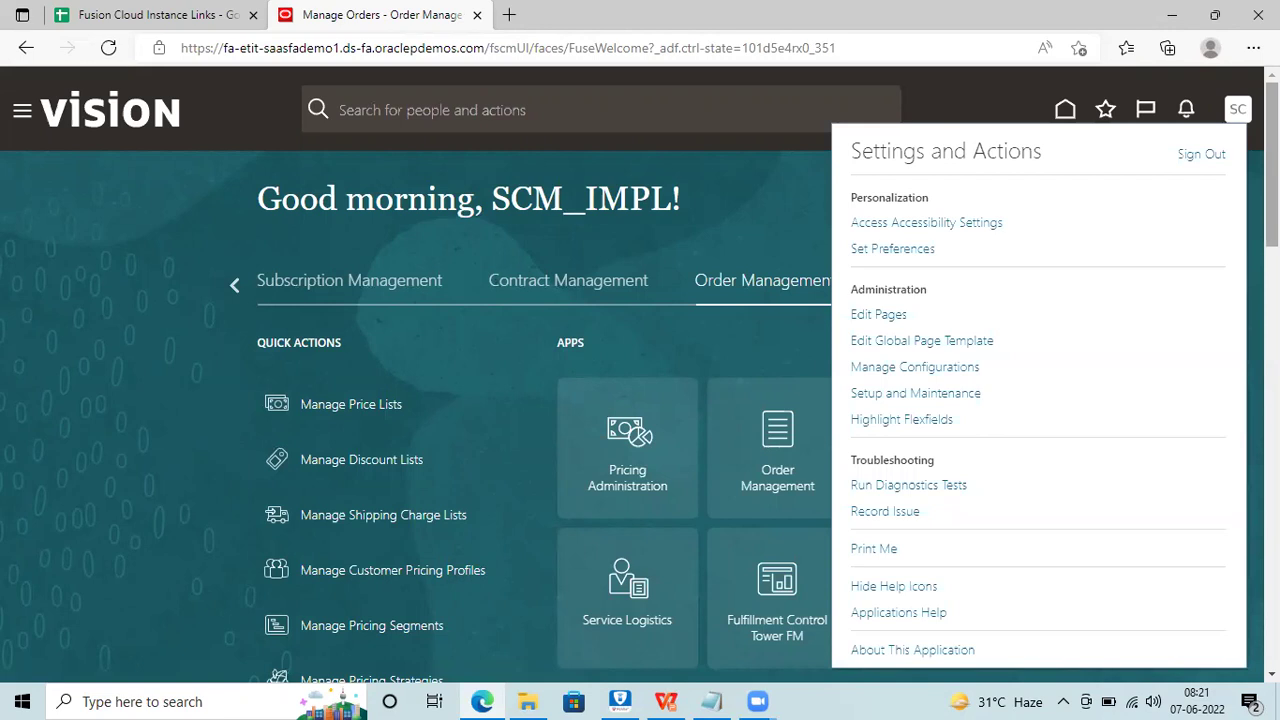
scroll(640, 400, "down", 3)
scroll(640, 400, "up", 1)
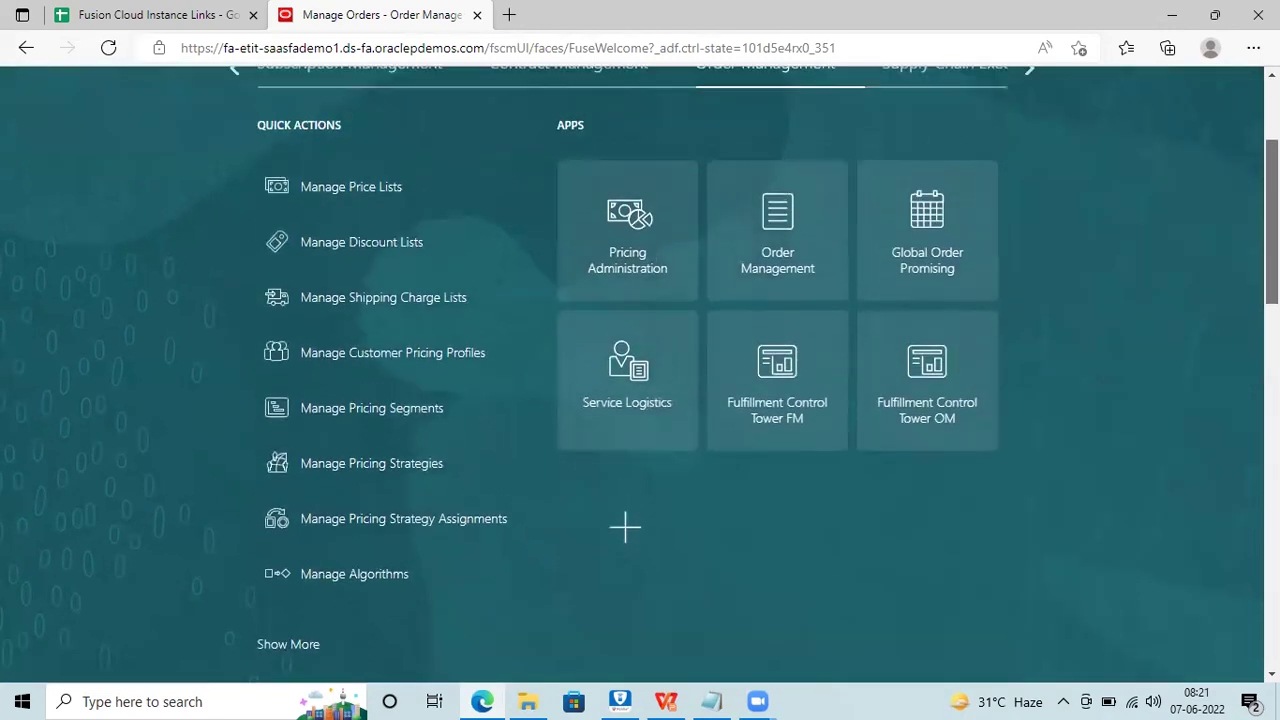
scroll(409, 394, "up", 1)
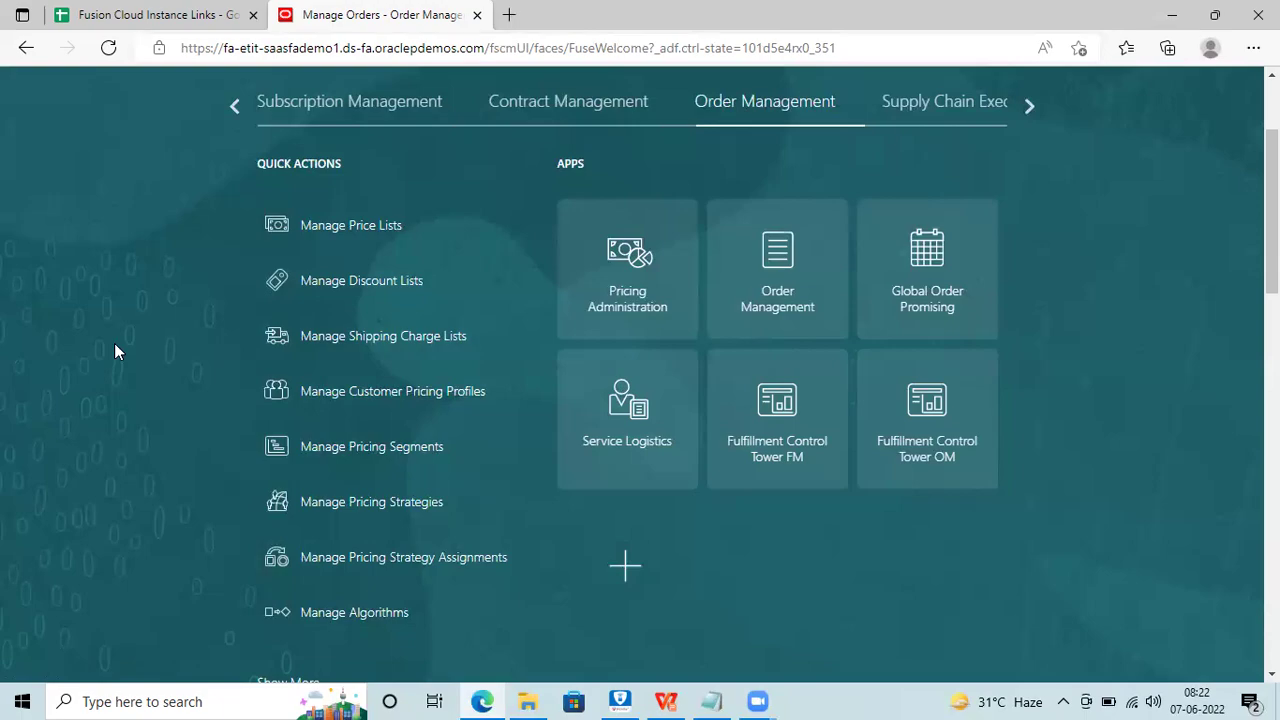
Switch to the 01. Navigation in ERP Cloud.pptx presentation in WPS Office
left_click(670, 700)
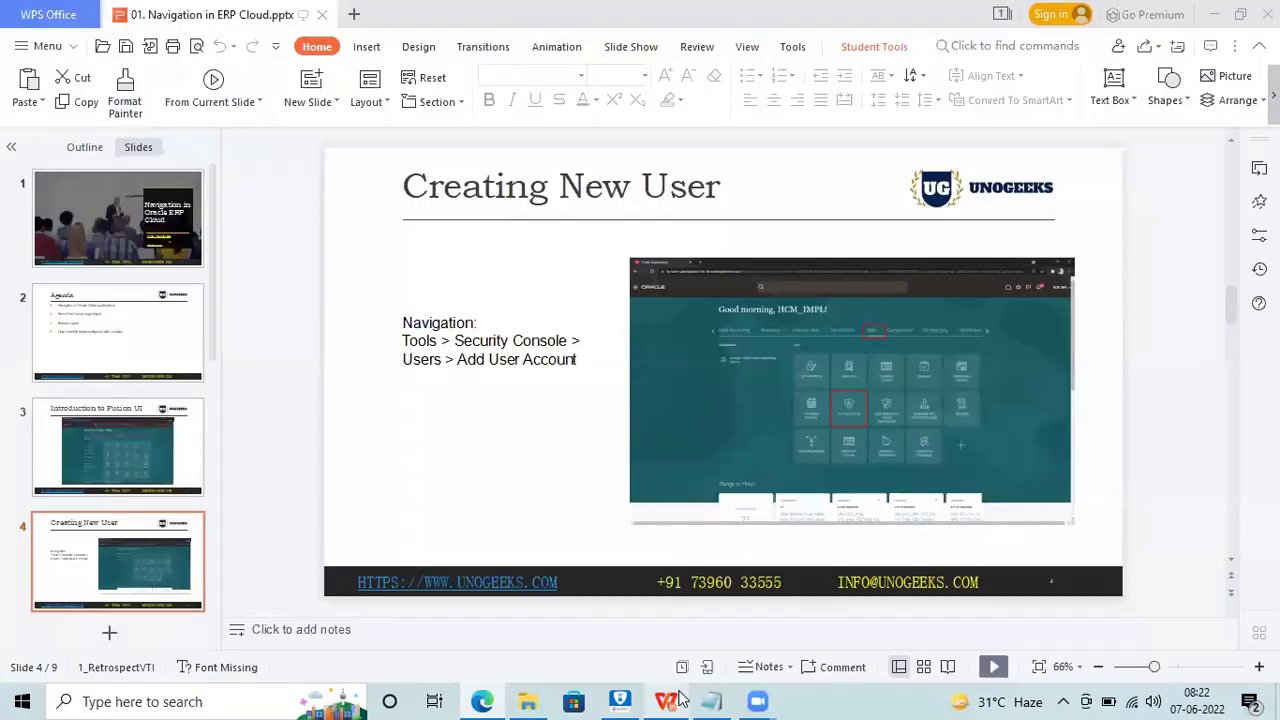